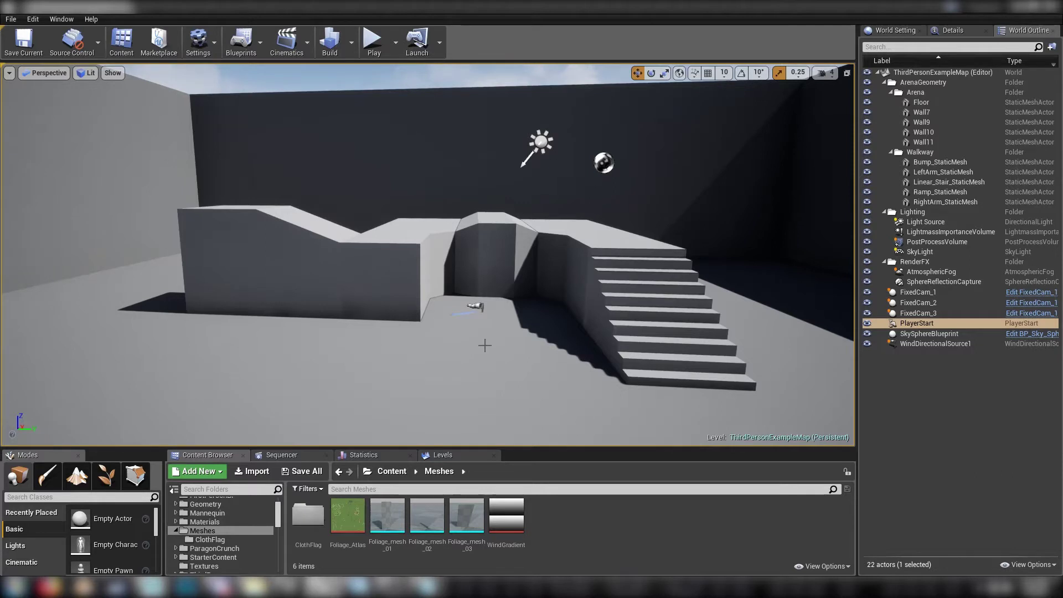
- Duplicate the arena floor and move the copy outside the walls as a separate open platform
{"action": "key", "text": "d"}
{"action": "mouse_move", "coordinate": [491, 350]}
{"action": "right_mouse_down"}
{"action": "mouse_move", "coordinate": [443, 351]}
{"action": "mouse_move", "coordinate": [482, 351]}
{"action": "mouse_move", "coordinate": [471, 350]}
{"action": "right_mouse_up"}
{"action": "key", "text": "s"}
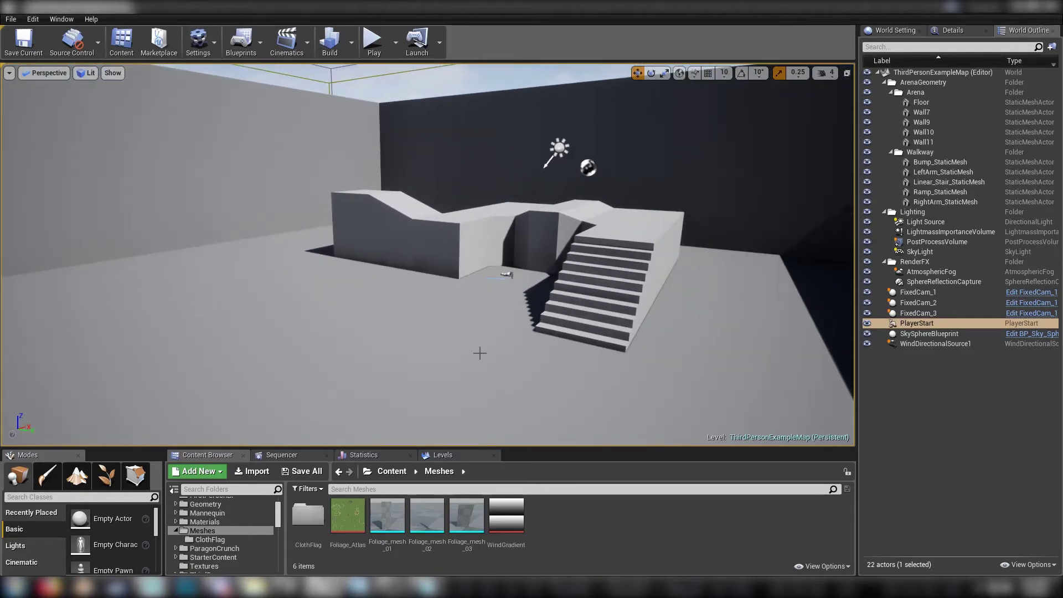
{"action": "mouse_move", "coordinate": [435, 349]}
{"action": "right_mouse_down"}
{"action": "mouse_move", "coordinate": [424, 349]}
{"action": "mouse_move", "coordinate": [446, 349]}
{"action": "right_mouse_up"}
{"action": "key", "text": "s"}
{"action": "left_click", "coordinate": [358, 381]}
{"action": "mouse_move", "coordinate": [357, 380]}
{"action": "right_mouse_down"}
{"action": "mouse_move", "coordinate": [338, 396]}
{"action": "mouse_move", "coordinate": [344, 383]}
{"action": "right_mouse_up"}
{"action": "key", "text": "s"}
{"action": "right_click_drag", "start_coordinate": [560, 338], "coordinate": [560, 358]}
{"action": "left_click_drag", "start_coordinate": [511, 345], "coordinate": [64, 229], "text": "alt"}
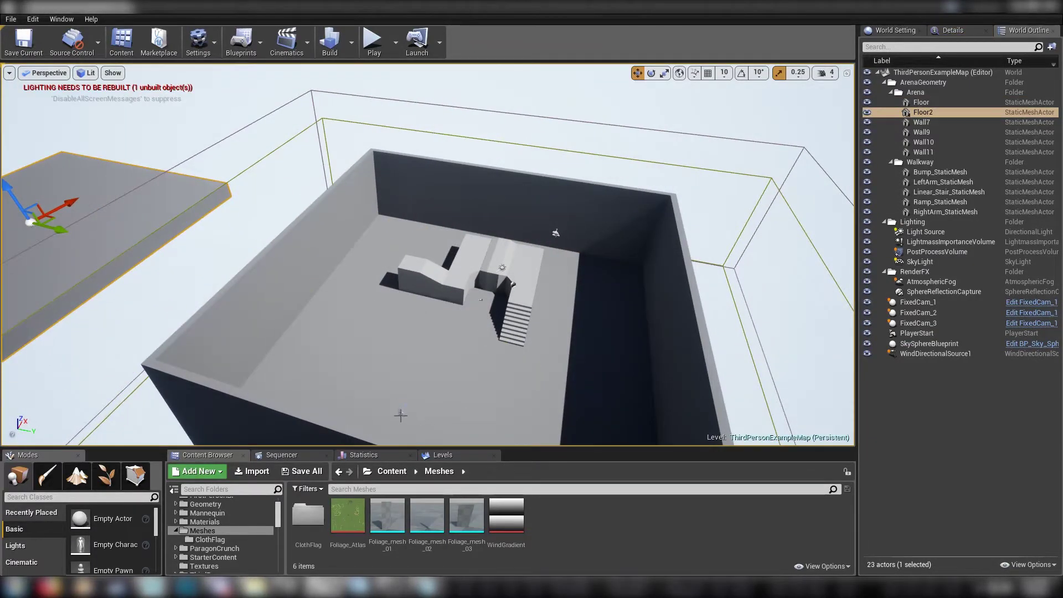
- Move the player start from the arena onto the duplicated floor
{"action": "left_click", "coordinate": [401, 413]}
{"action": "left_click_drag", "start_coordinate": [415, 437], "coordinate": [12, 246]}
{"action": "key", "text": "f"}
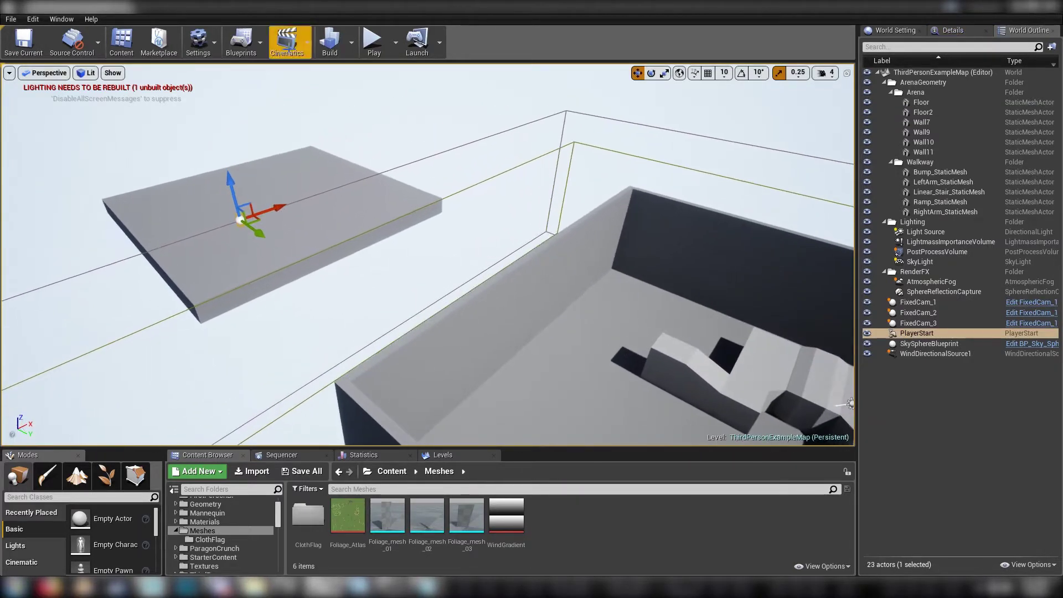
- Play-test the level by running the character across the duplicated floor, stop the session and look over the floor
{"action": "left_click", "coordinate": [374, 42]}
{"action": "key", "text": "w"}
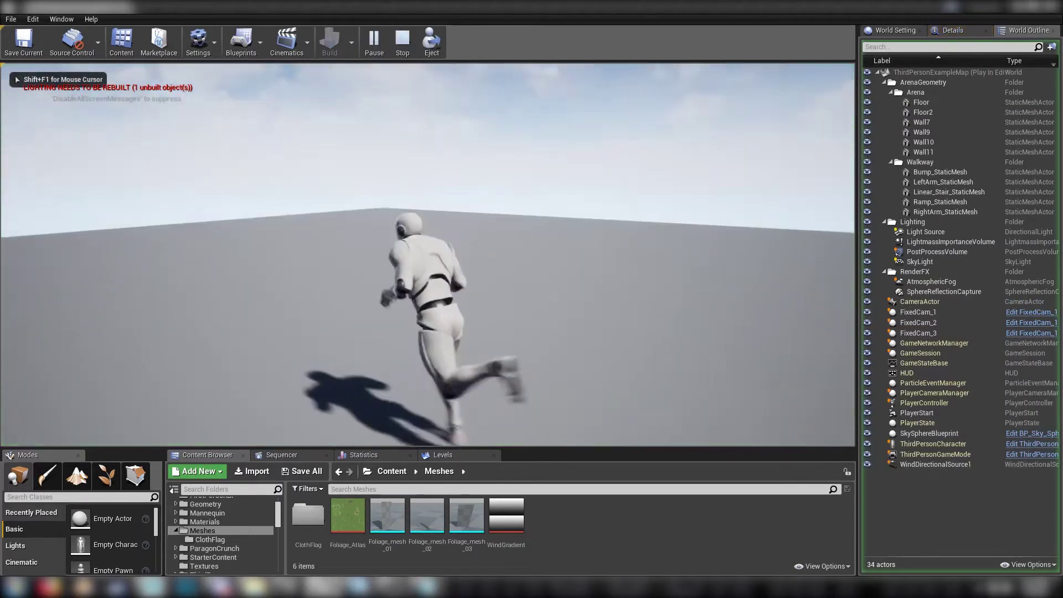
{"action": "key", "text": "w"}
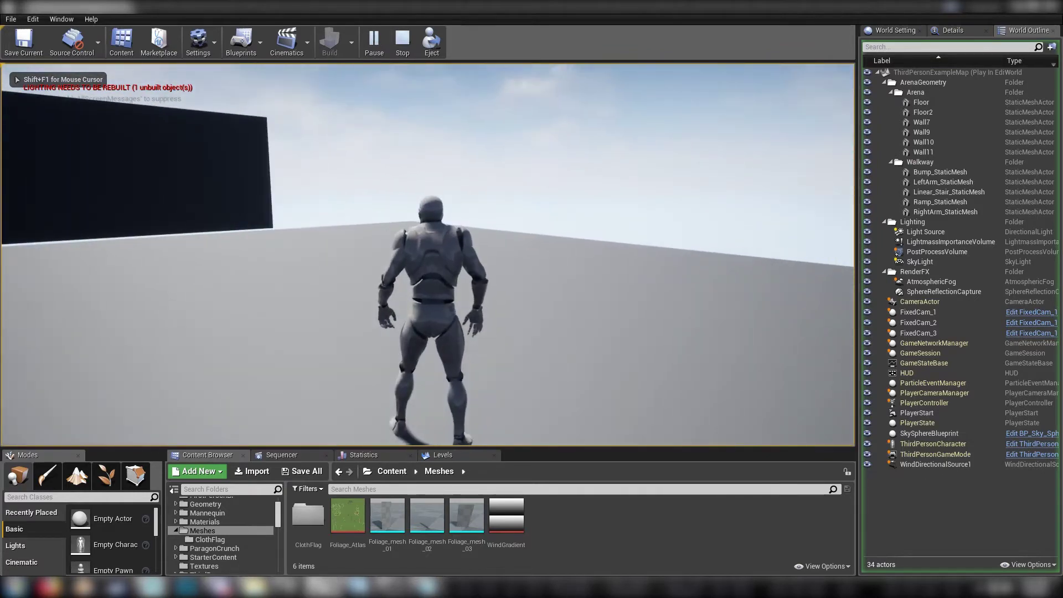
{"action": "key", "text": "Escape"}
{"action": "right_click_drag", "start_coordinate": [661, 198], "coordinate": [653, 238]}
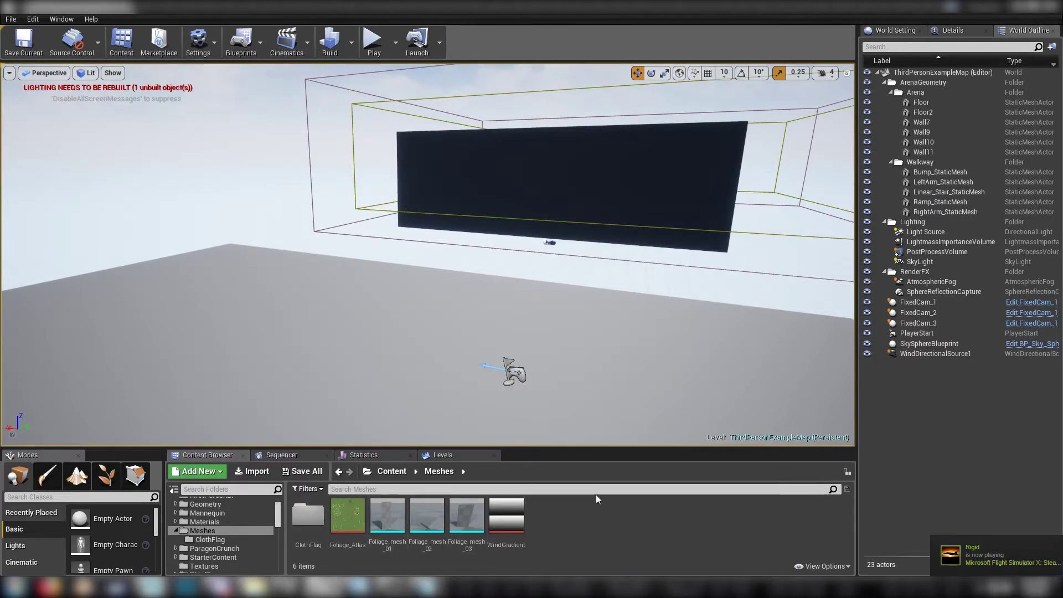
{"action": "right_click_drag", "start_coordinate": [572, 270], "coordinate": [443, 322]}
{"action": "key", "text": "d"}
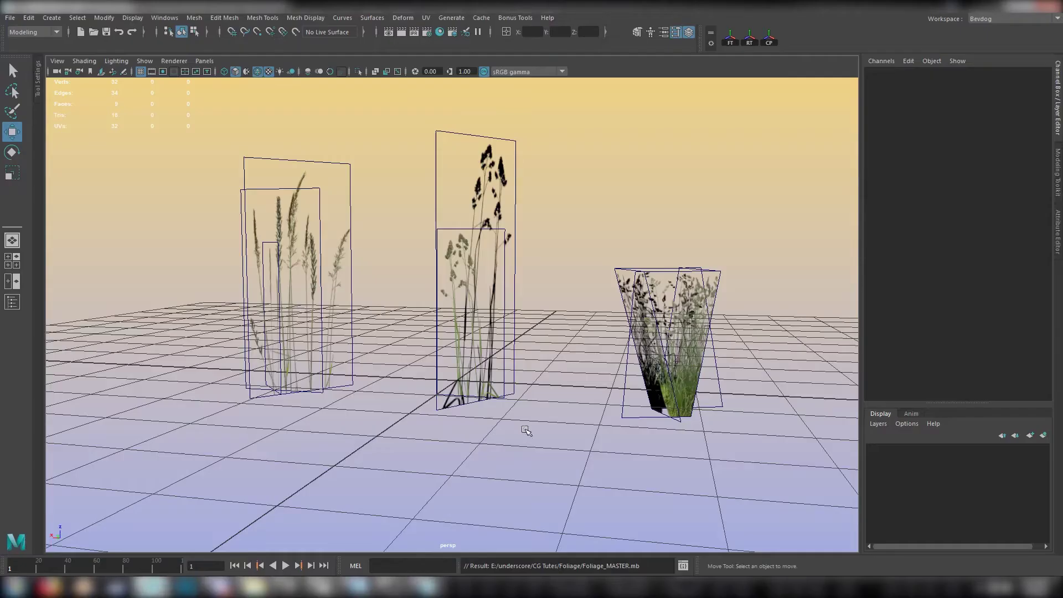
- Switch to Maya and examine the three foliage card meshes from several angles, with textures off and on
{"action": "left_click_drag", "start_coordinate": [526, 431], "coordinate": [527, 442], "text": "alt"}
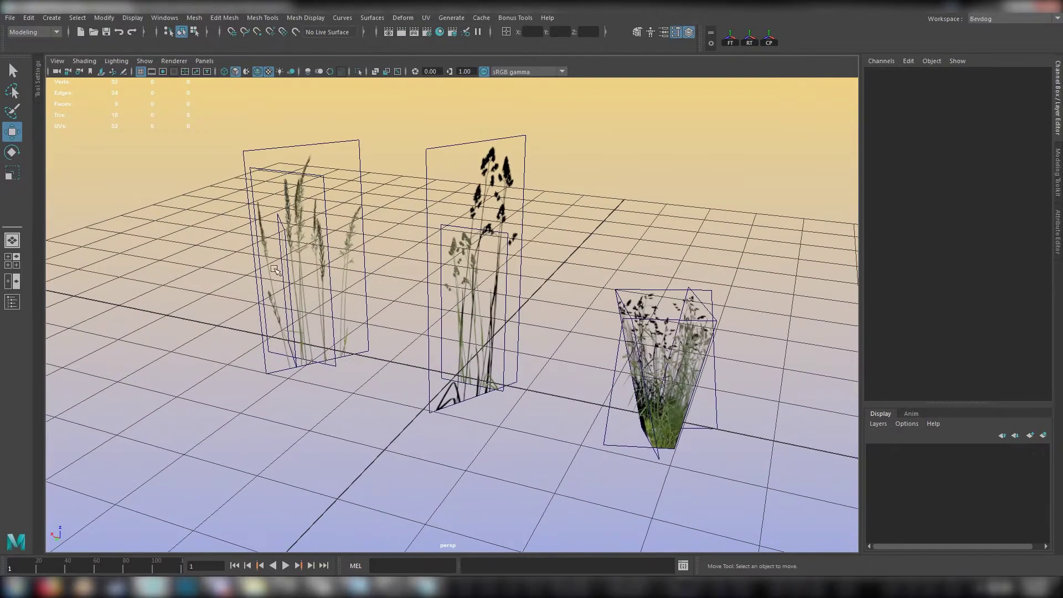
{"action": "left_click", "coordinate": [275, 270]}
{"action": "mouse_move", "coordinate": [499, 354]}
{"action": "left_mouse_down", "text": "alt"}
{"action": "mouse_move", "coordinate": [463, 355]}
{"action": "mouse_move", "coordinate": [558, 373]}
{"action": "mouse_move", "coordinate": [482, 349]}
{"action": "mouse_move", "coordinate": [496, 338]}
{"action": "mouse_move", "coordinate": [521, 378]}
{"action": "mouse_move", "coordinate": [511, 391]}
{"action": "mouse_move", "coordinate": [449, 381]}
{"action": "mouse_move", "coordinate": [439, 392]}
{"action": "left_mouse_up", "text": "alt"}
{"action": "key", "text": "5"}
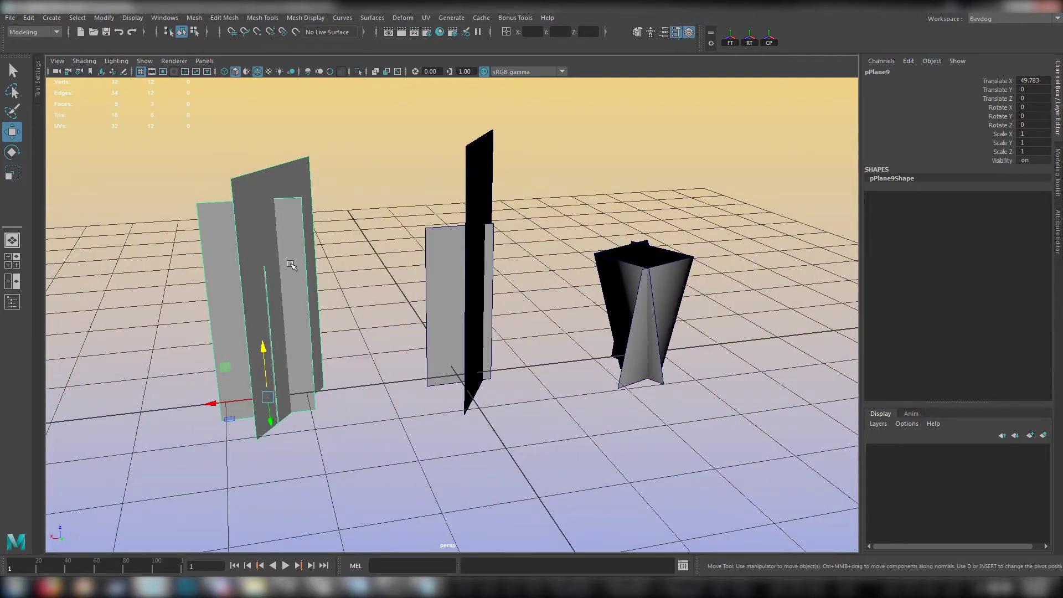
{"action": "key", "text": "6"}
{"action": "left_click", "coordinate": [571, 410]}
{"action": "left_click_drag", "start_coordinate": [584, 411], "coordinate": [499, 392], "text": "alt"}
{"action": "left_click_drag", "start_coordinate": [368, 394], "coordinate": [497, 398], "text": "alt"}
- Inspect how each foliage mesh's UVs lie on the atlas texture in the UV Editor, and close the editor
{"action": "left_click", "coordinate": [280, 261]}
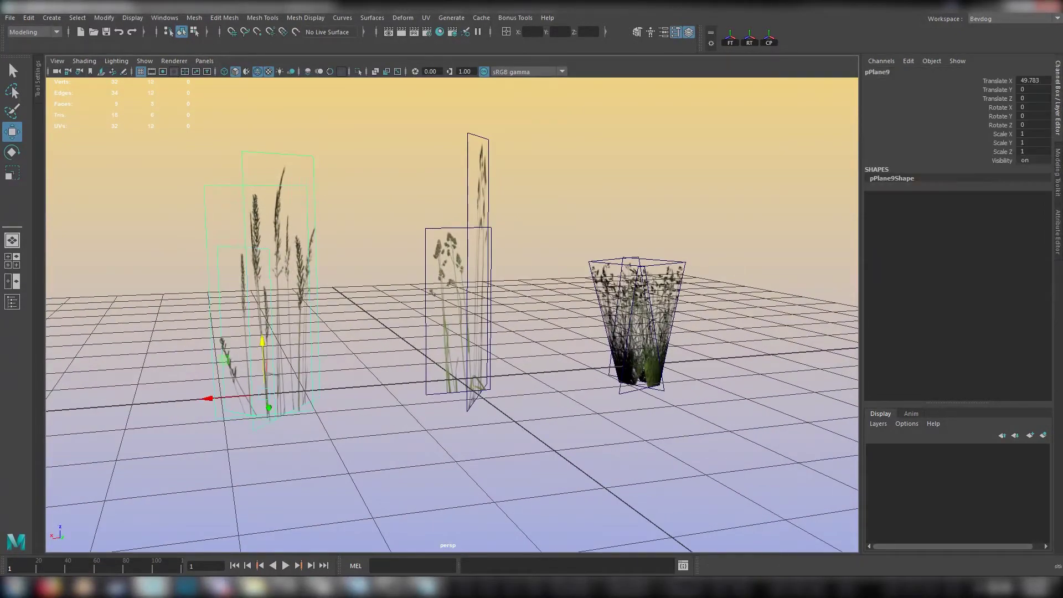
{"action": "key", "text": "alt+u"}
{"action": "left_click_drag", "start_coordinate": [262, 137], "coordinate": [304, 44]}
{"action": "left_click_drag", "start_coordinate": [505, 384], "coordinate": [633, 531]}
{"action": "scroll", "coordinate": [407, 360], "scroll_direction": "up", "scroll_amount": 1}
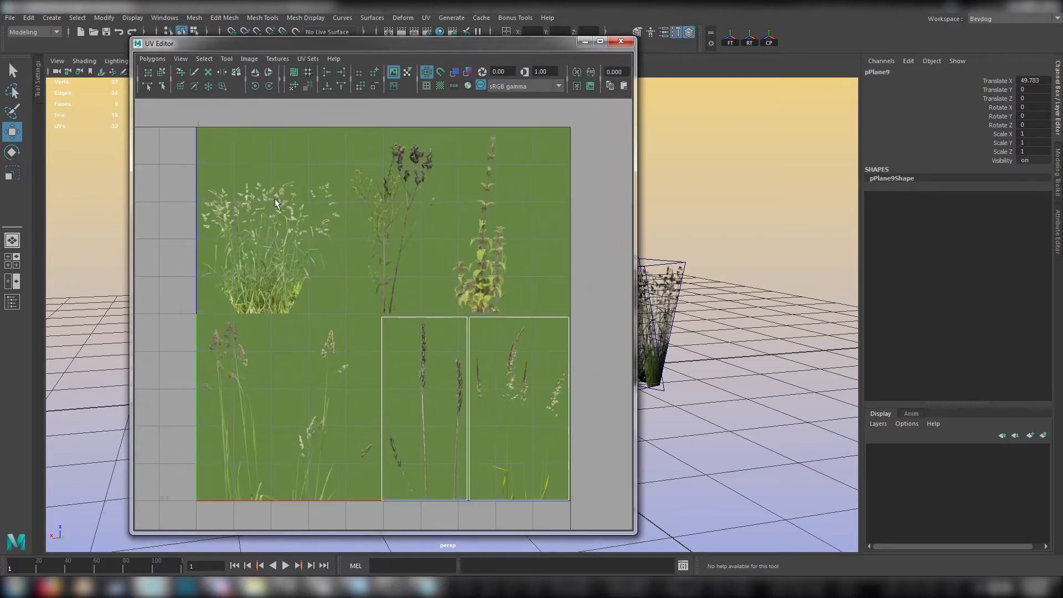
{"action": "left_click_drag", "start_coordinate": [453, 39], "coordinate": [853, 34]}
{"action": "left_click", "coordinate": [428, 327]}
{"action": "middle_click_drag", "start_coordinate": [464, 299], "coordinate": [317, 306], "text": "alt"}
{"action": "left_click", "coordinate": [490, 309]}
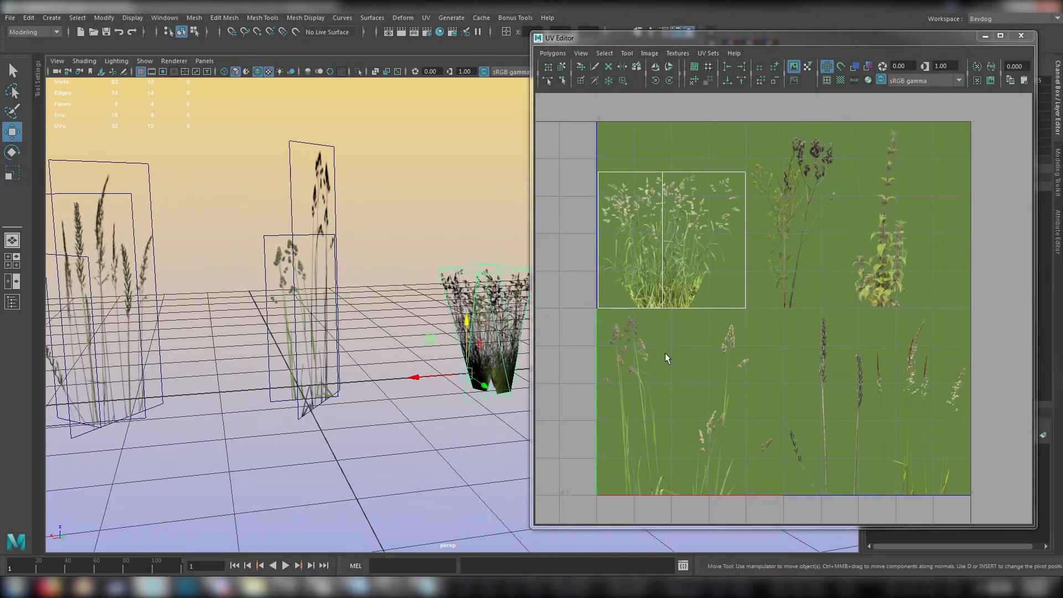
{"action": "left_click", "coordinate": [1022, 35]}
{"action": "left_click_drag", "start_coordinate": [394, 209], "coordinate": [531, 202], "text": "alt"}
{"action": "left_click", "coordinate": [606, 181]}
{"action": "left_click_drag", "start_coordinate": [606, 182], "coordinate": [570, 184], "text": "alt"}
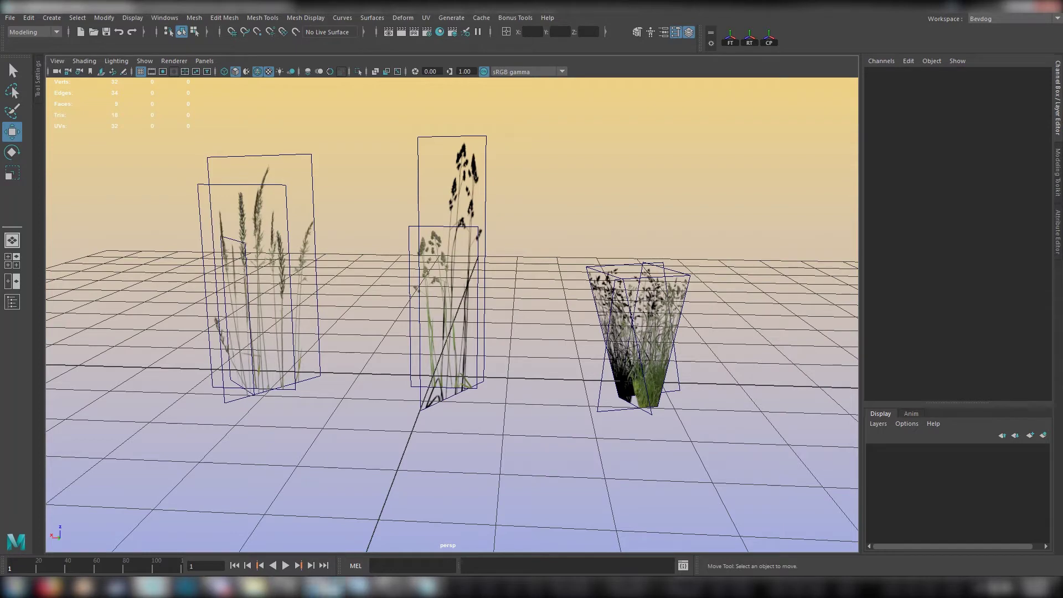
- Switch back to Unreal Engine and create a material from the Foliage_Atlas texture, named Foliage_MAT
{"action": "left_click", "coordinate": [324, 586]}
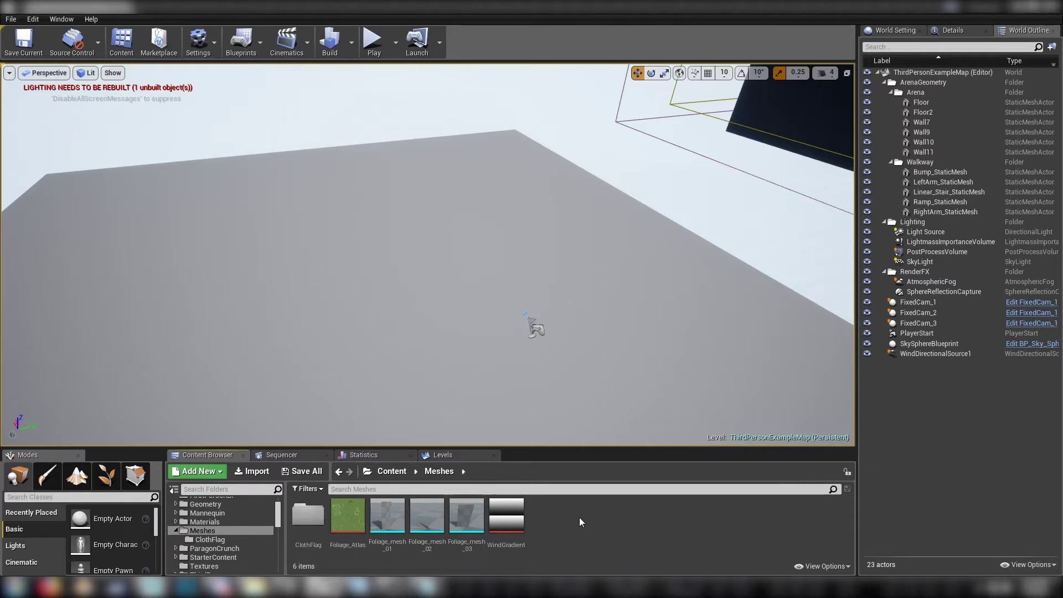
{"action": "left_click", "coordinate": [346, 519]}
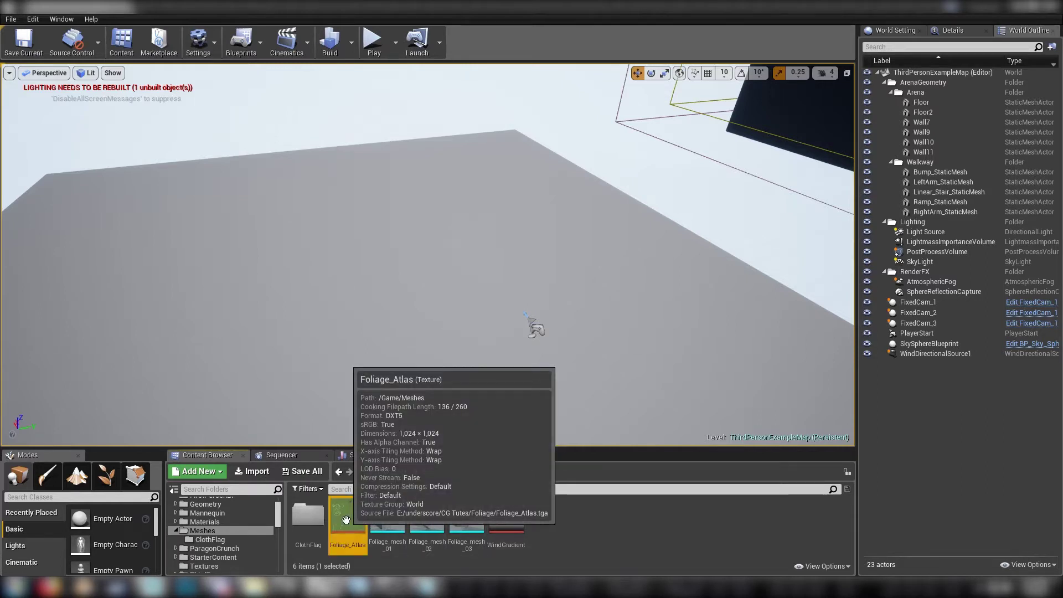
{"action": "right_click", "coordinate": [347, 519]}
{"action": "left_click", "coordinate": [368, 208]}
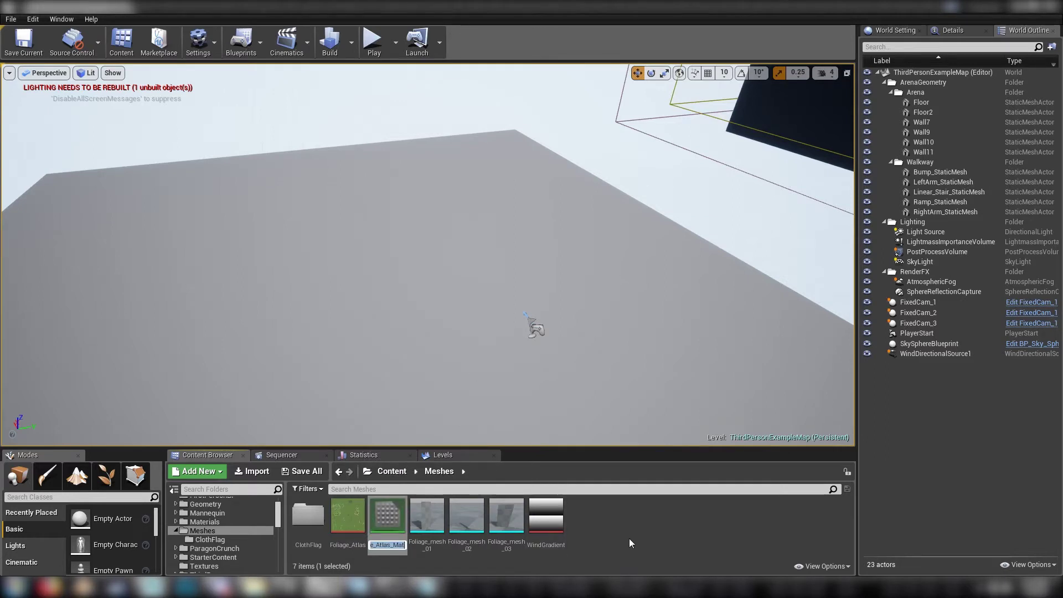
{"action": "type", "text": "="}
{"action": "key", "text": "Return"}
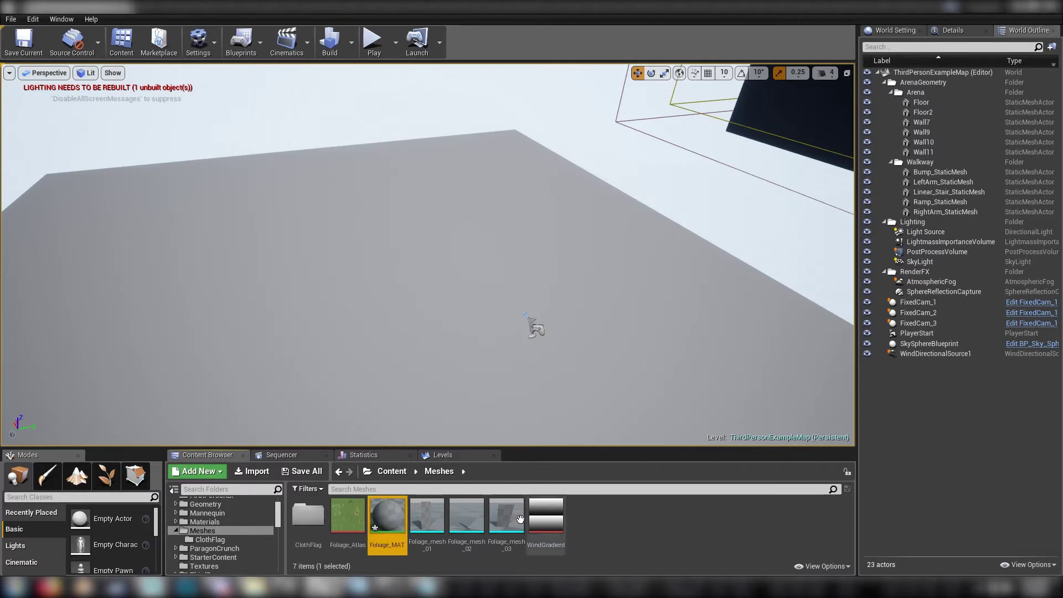
- View the WindGradient texture in the texture editor and close it
{"action": "double_click", "coordinate": [544, 521]}
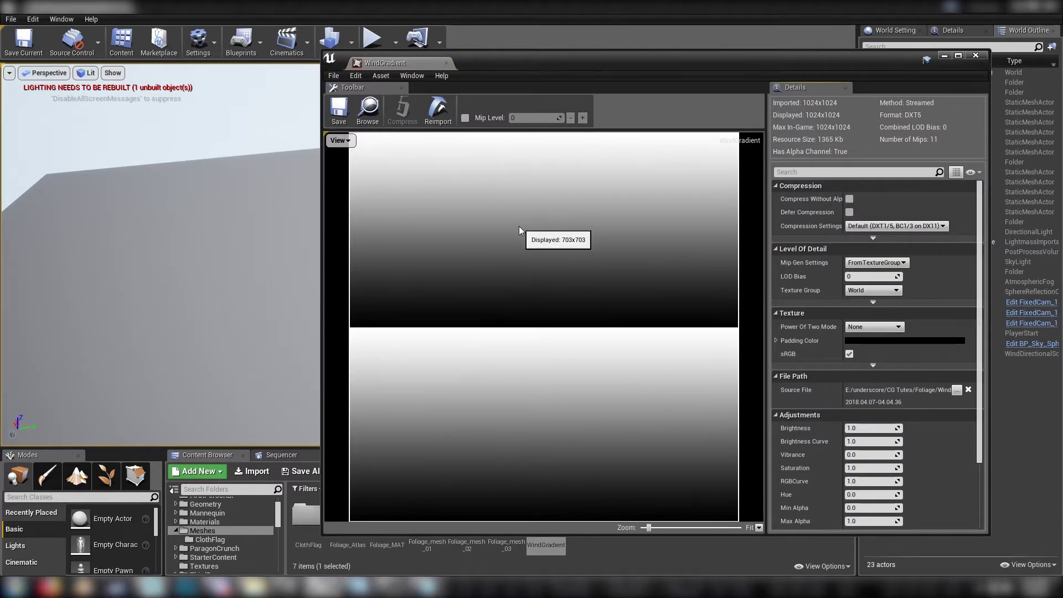
{"action": "left_click", "coordinate": [446, 63]}
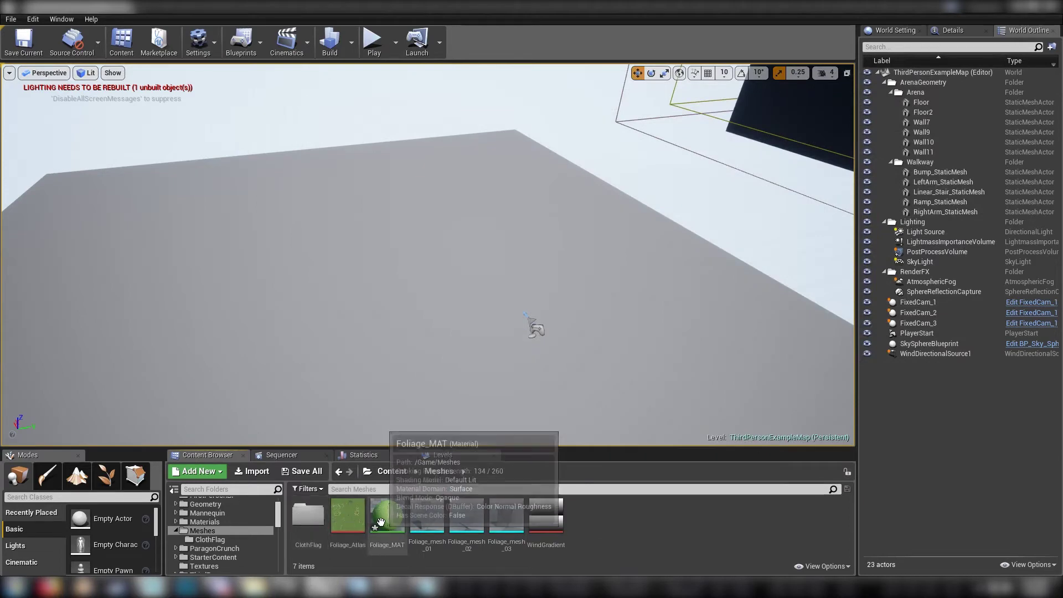
- Open the Foliage_MAT material, preview it on a plane and move the Texture Sample node farther away from the material node
{"action": "double_click", "coordinate": [387, 514]}
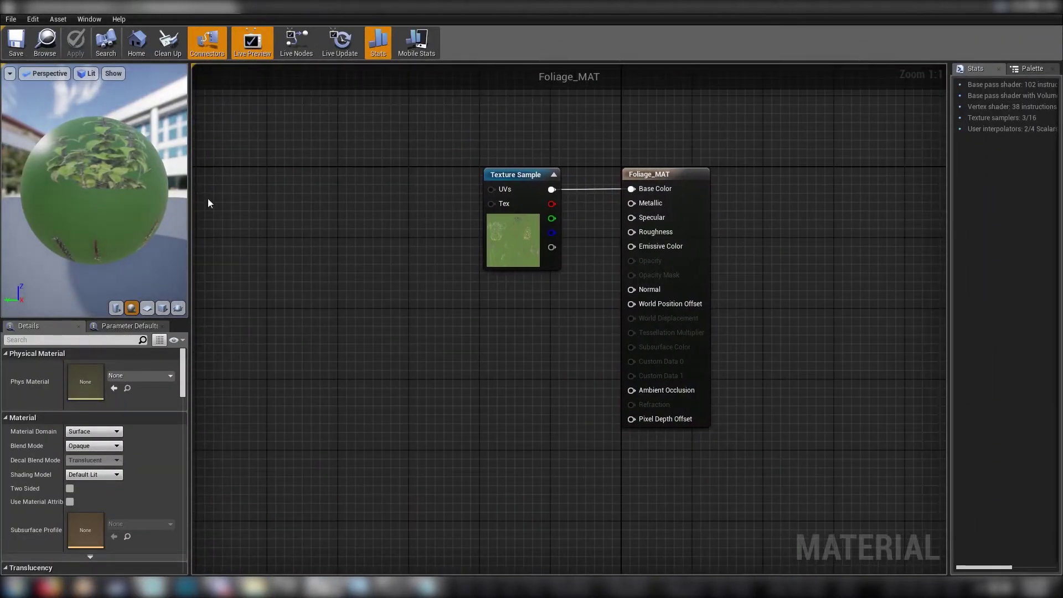
{"action": "left_click", "coordinate": [147, 308]}
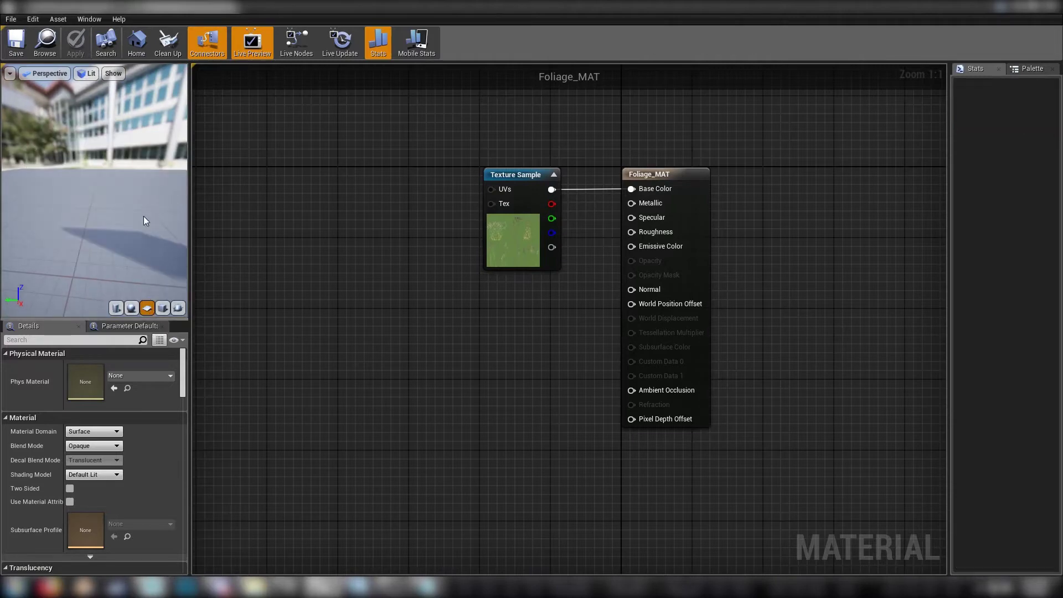
{"action": "left_click_drag", "start_coordinate": [140, 200], "coordinate": [106, 179]}
{"action": "left_click_drag", "start_coordinate": [515, 175], "coordinate": [222, 184]}
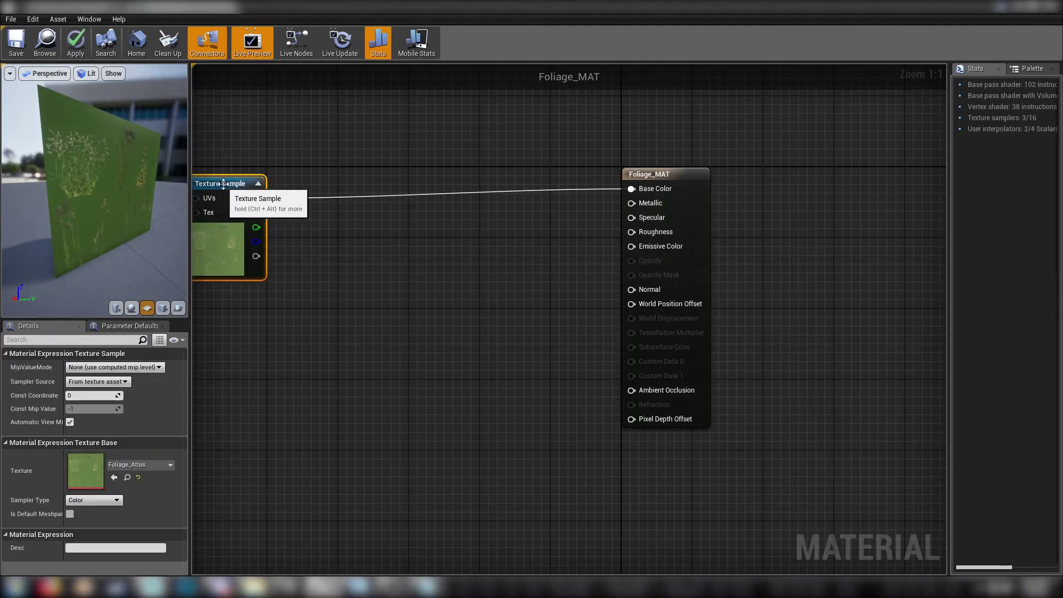
- Add a scalar parameter named Rough and connect it to the material's Roughness input
{"action": "left_click", "coordinate": [494, 190]}
{"action": "left_click", "coordinate": [530, 145]}
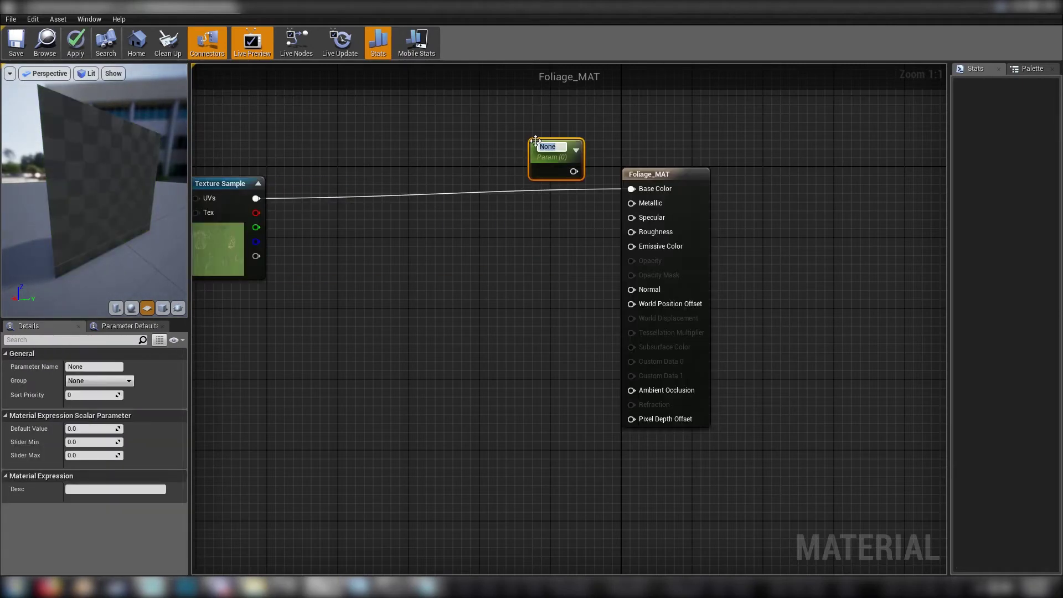
{"action": "type", "text": "Rough"}
{"action": "key", "text": "Return"}
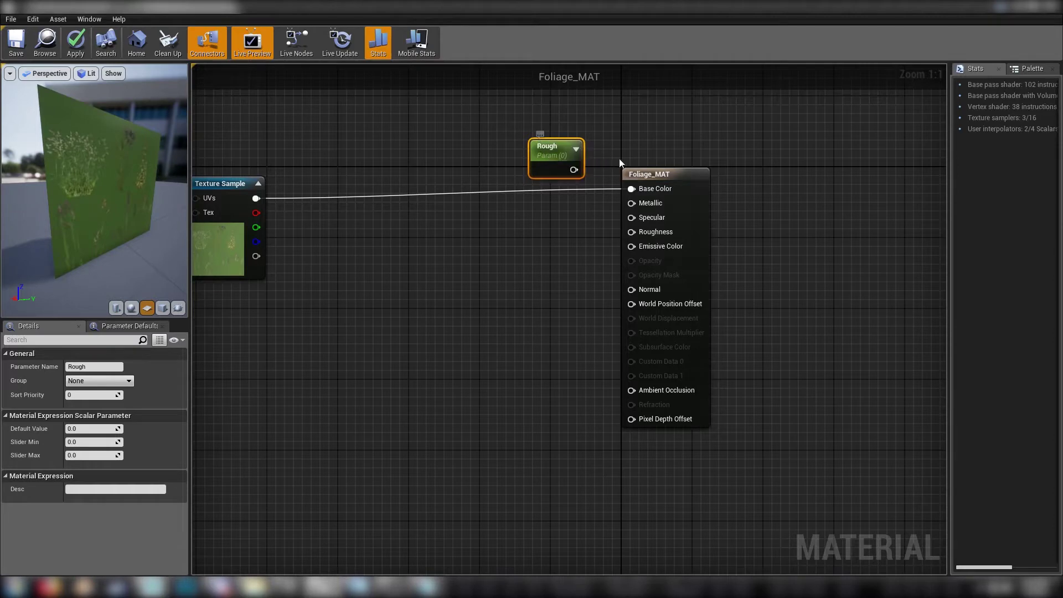
{"action": "left_click_drag", "start_coordinate": [574, 170], "coordinate": [632, 232]}
- Duplicate the Rough parameter, rename the copy Spec and connect it to the Specular input
{"action": "key", "text": "ctrl+w"}
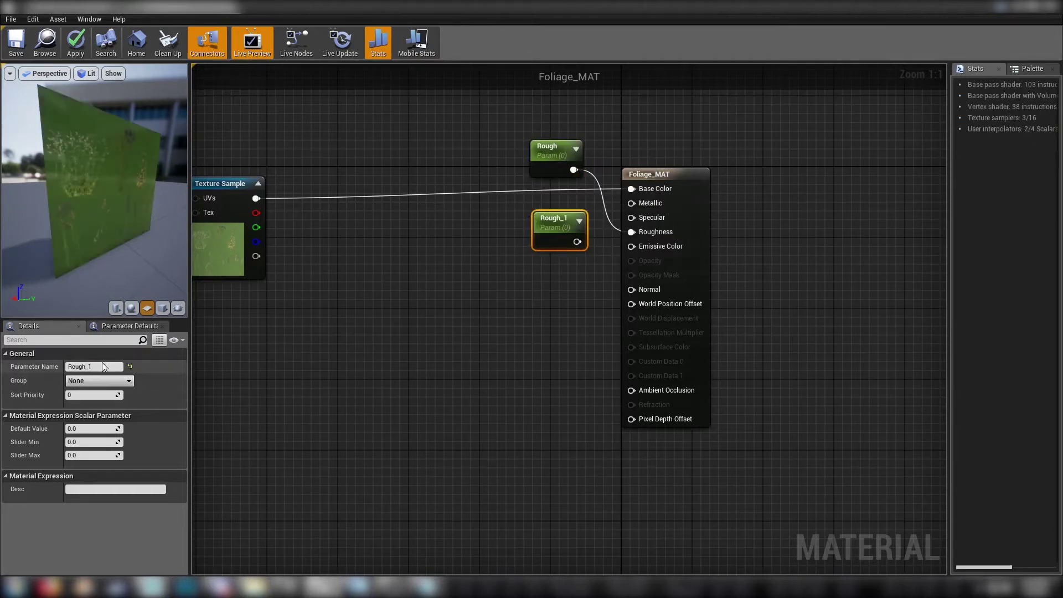
{"action": "type", "text": "Spec"}
{"action": "key", "text": "Return"}
{"action": "left_click_drag", "start_coordinate": [578, 242], "coordinate": [641, 222]}
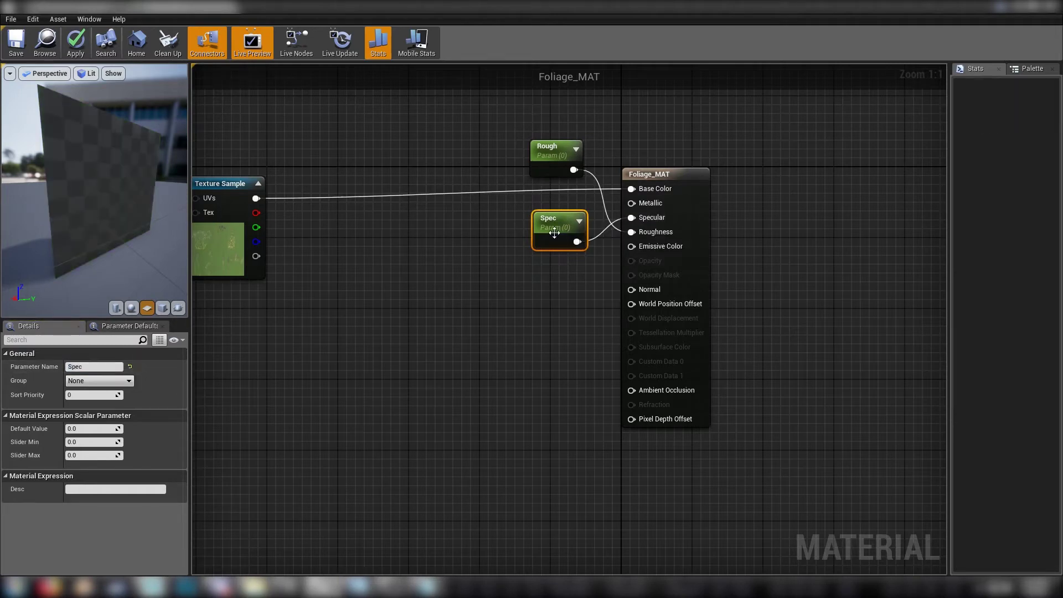
- Add a constant node with value 0, connect it to the Metallic input and place it beneath the Spec parameter
{"action": "left_click", "coordinate": [542, 283]}
{"action": "left_click_drag", "start_coordinate": [560, 304], "coordinate": [632, 204]}
{"action": "left_click_drag", "start_coordinate": [543, 285], "coordinate": [552, 268]}
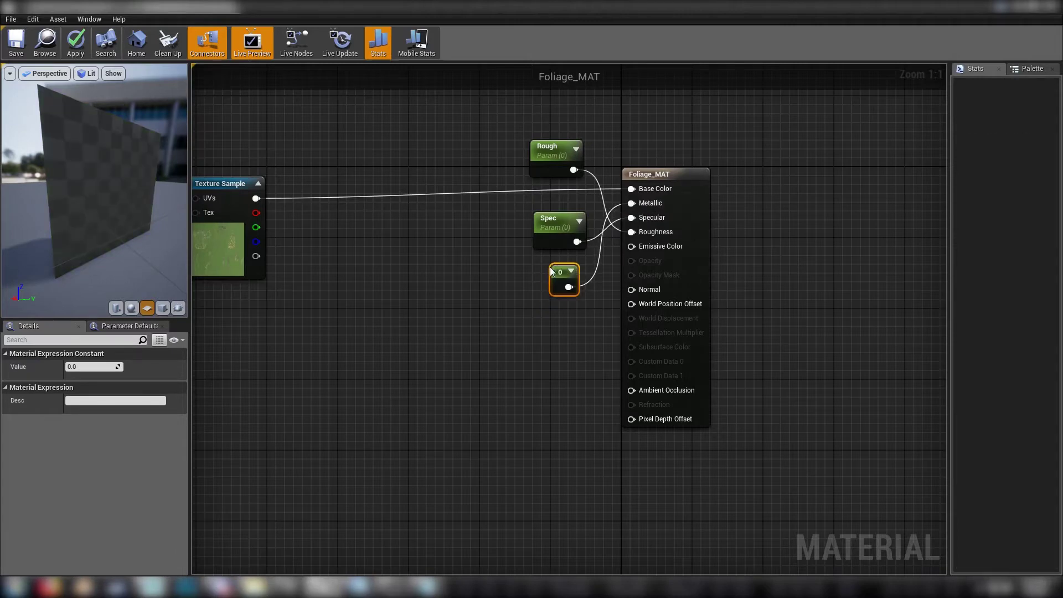
- Set the default value of the Spec parameter to 0.1 and of the Rough parameter to 0.7
{"action": "left_click", "coordinate": [555, 222]}
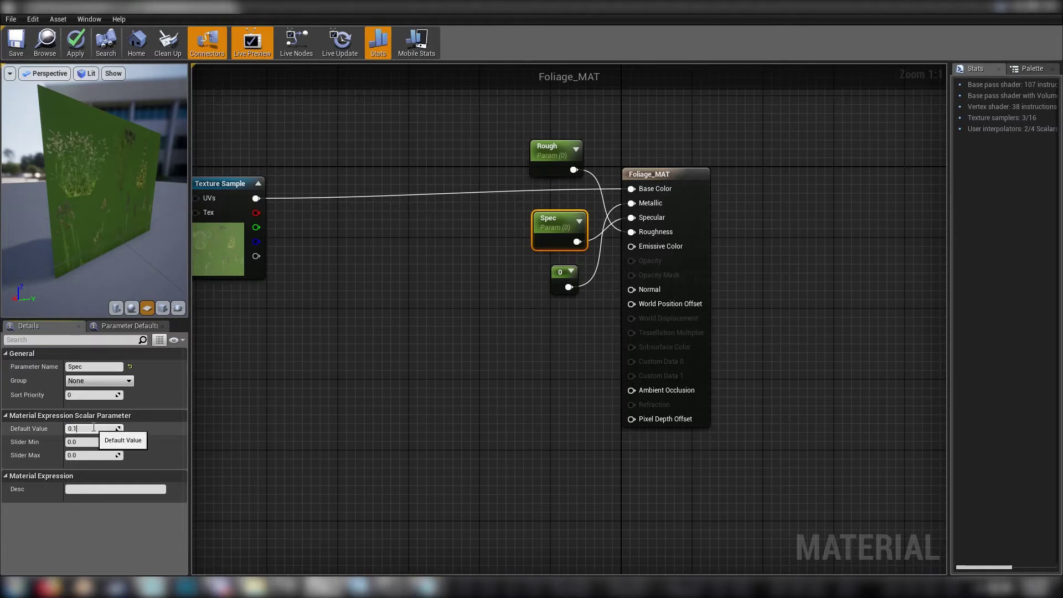
{"action": "key", "text": "Return"}
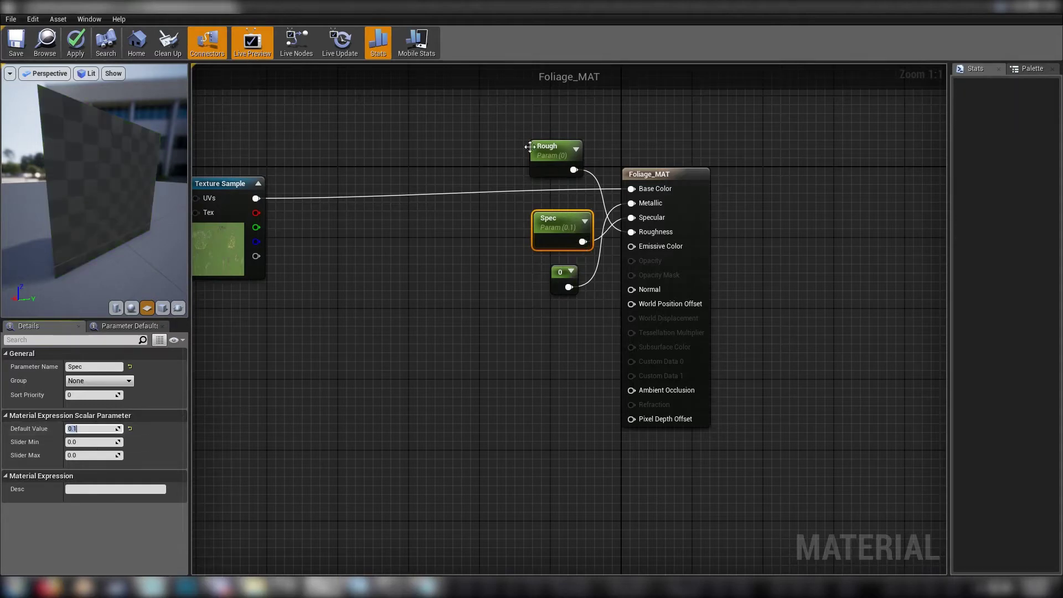
{"action": "left_click", "coordinate": [548, 151]}
{"action": "left_click", "coordinate": [84, 429]}
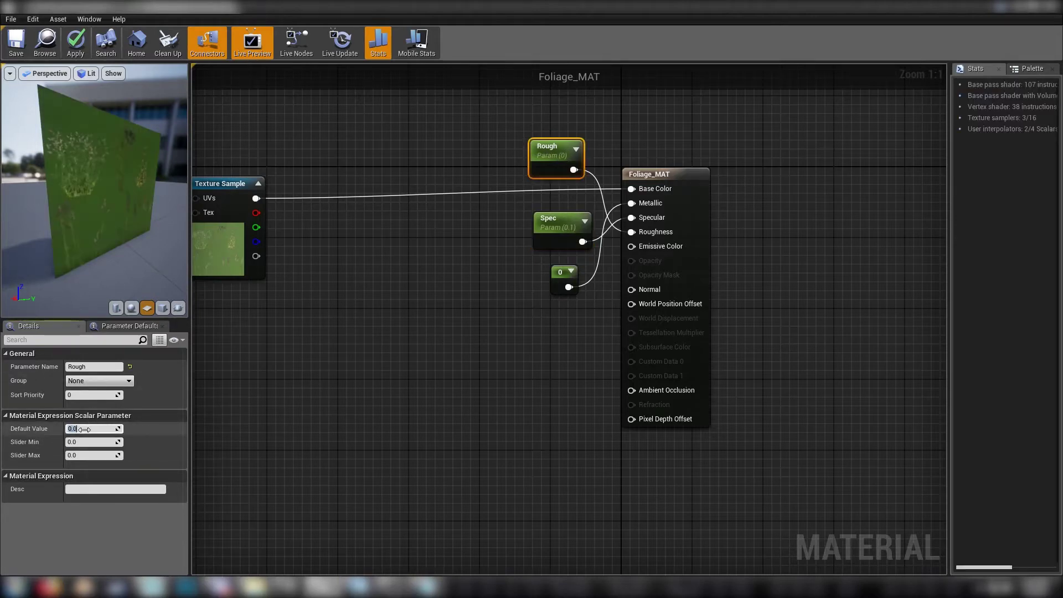
{"action": "key", "text": "Return"}
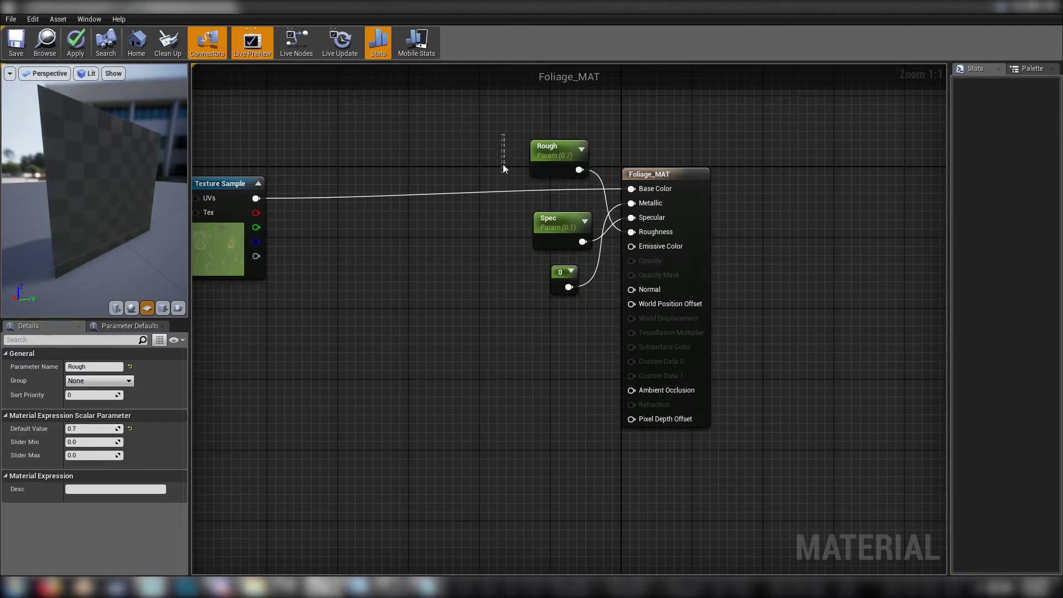
- Move the Rough, Spec and constant nodes together above the material node
{"action": "left_click_drag", "start_coordinate": [530, 218], "coordinate": [558, 282]}
{"action": "right_click_drag", "start_coordinate": [444, 298], "coordinate": [532, 401]}
{"action": "left_click_drag", "start_coordinate": [639, 322], "coordinate": [640, 173]}
- Set the blend mode of the Foliage_MAT material to Masked
{"action": "left_click", "coordinate": [752, 213]}
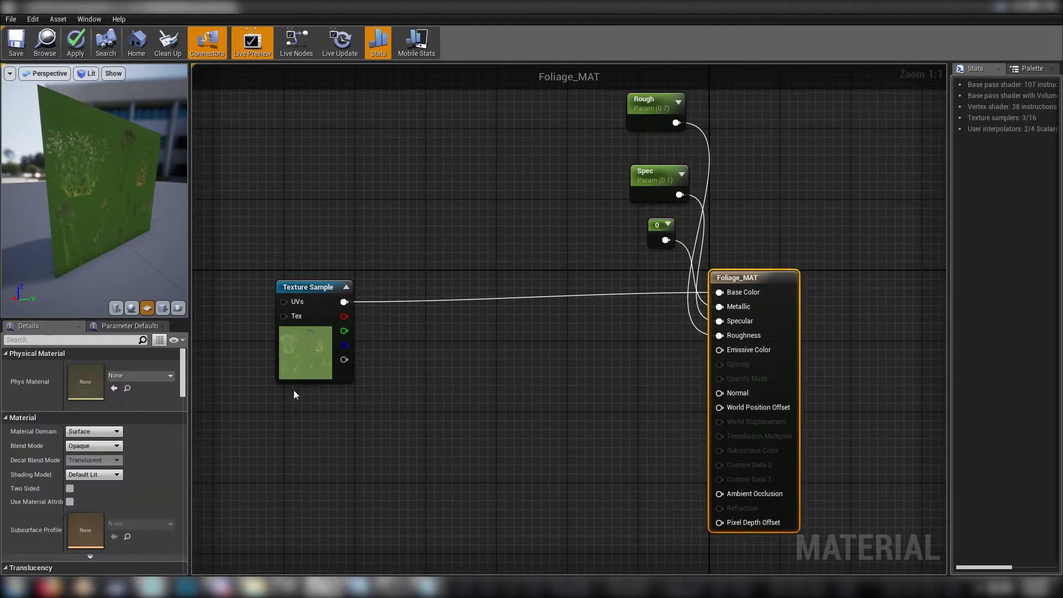
{"action": "left_click", "coordinate": [87, 446]}
{"action": "left_click", "coordinate": [85, 461]}
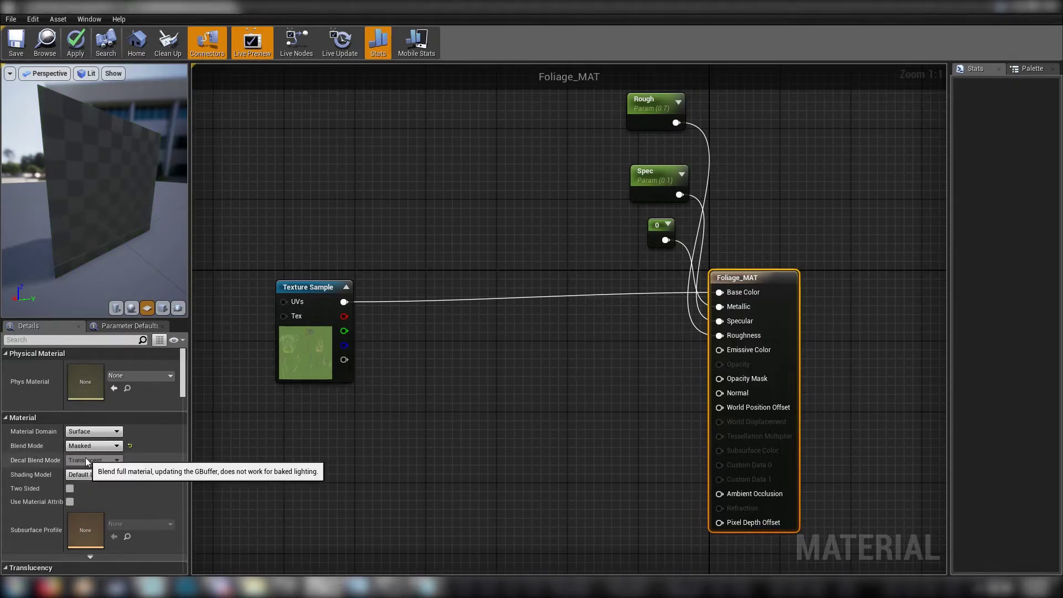
- Set the material's shading model to Two Sided Foliage and enable its Two Sided option
{"action": "scroll", "coordinate": [92, 457], "scroll_direction": "down", "scroll_amount": 2}
{"action": "left_click", "coordinate": [91, 439]}
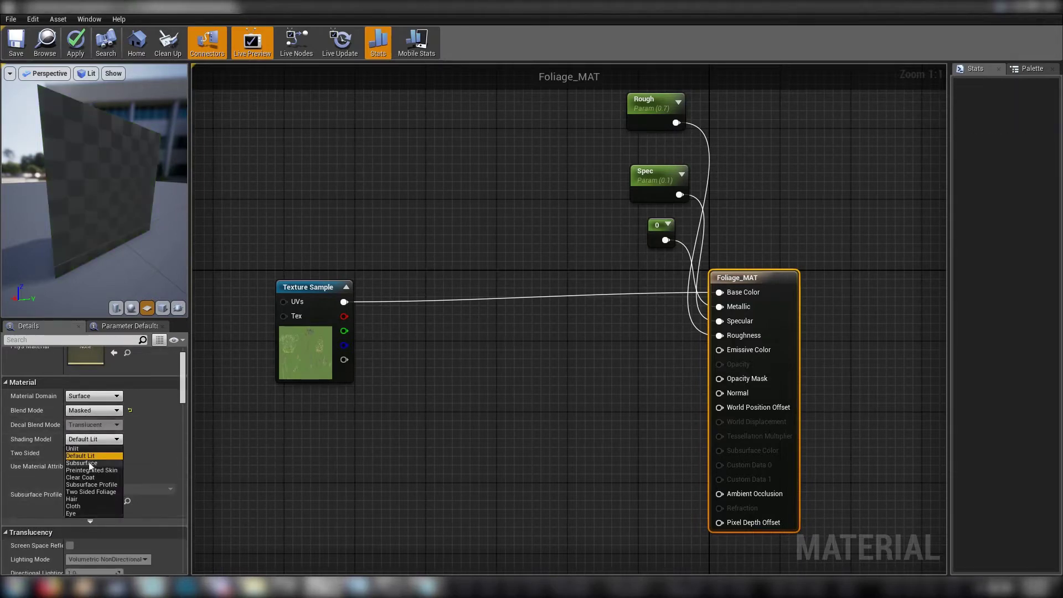
{"action": "left_click", "coordinate": [80, 491]}
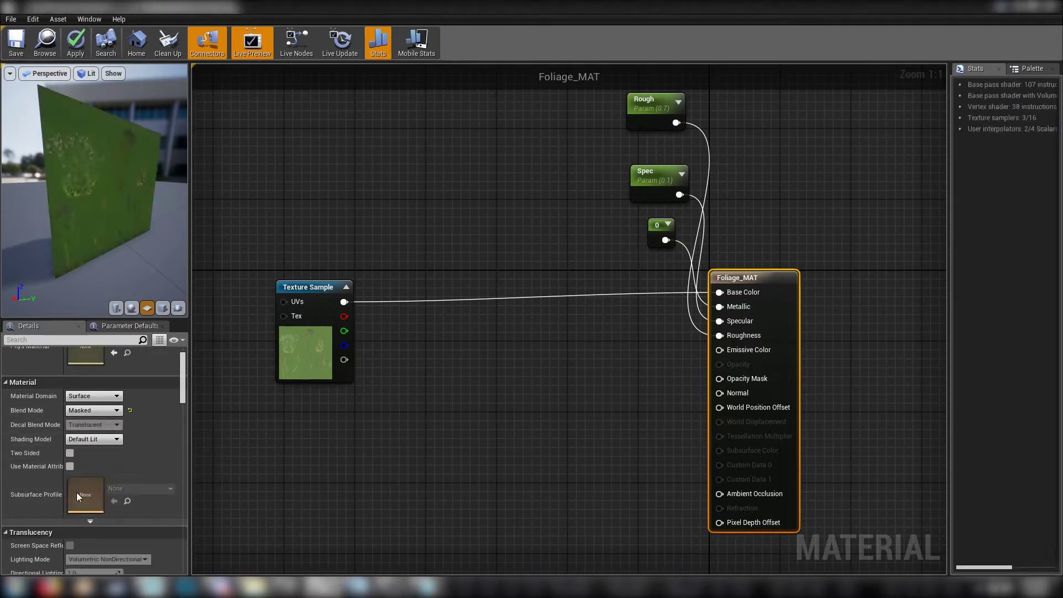
{"action": "left_click", "coordinate": [70, 453]}
{"action": "right_click_drag", "start_coordinate": [425, 444], "coordinate": [484, 454]}
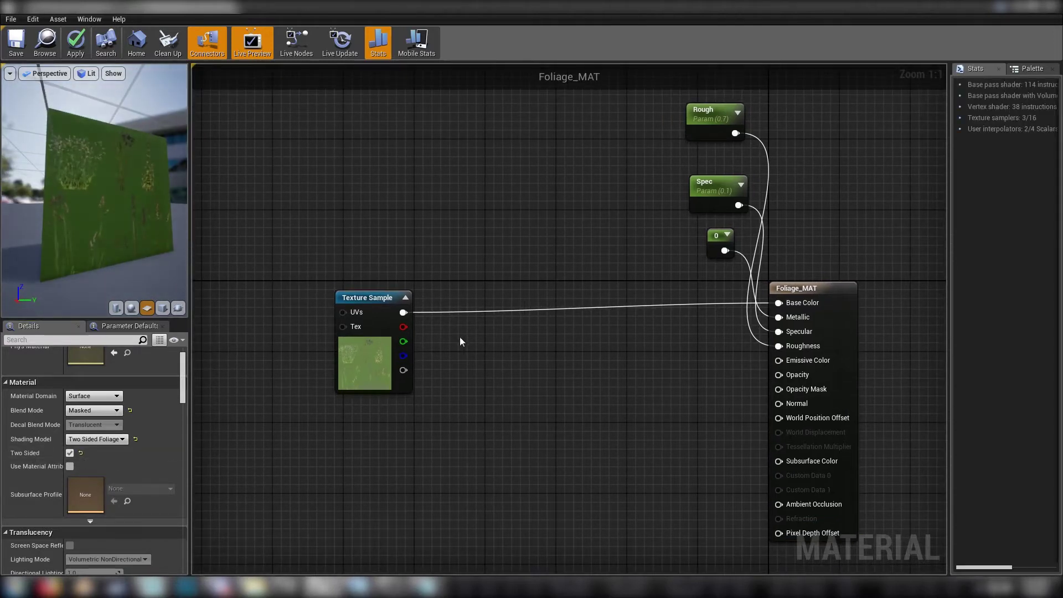
- Move the Texture Sample away from the material node and feed its colour output into a new Desaturation node beside it
{"action": "right_click_drag", "start_coordinate": [474, 355], "coordinate": [465, 381]}
{"action": "left_click_drag", "start_coordinate": [351, 288], "coordinate": [274, 265]}
{"action": "right_click_drag", "start_coordinate": [391, 335], "coordinate": [475, 348]}
{"action": "left_click_drag", "start_coordinate": [389, 284], "coordinate": [436, 283]}
{"action": "type", "text": "desatura"}
{"action": "key", "text": "Return"}
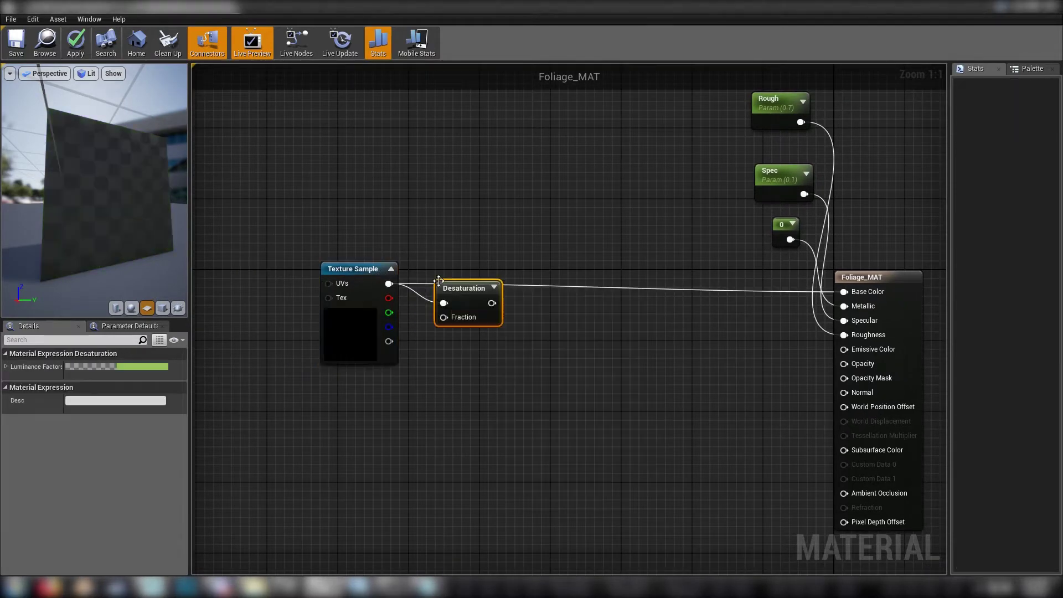
{"action": "left_click_drag", "start_coordinate": [470, 288], "coordinate": [492, 278]}
- Add a scalar parameter named Desat with default value 0.25 and connect it to the Desaturation node's Fraction input
{"action": "left_click", "coordinate": [474, 358]}
{"action": "left_click", "coordinate": [474, 359]}
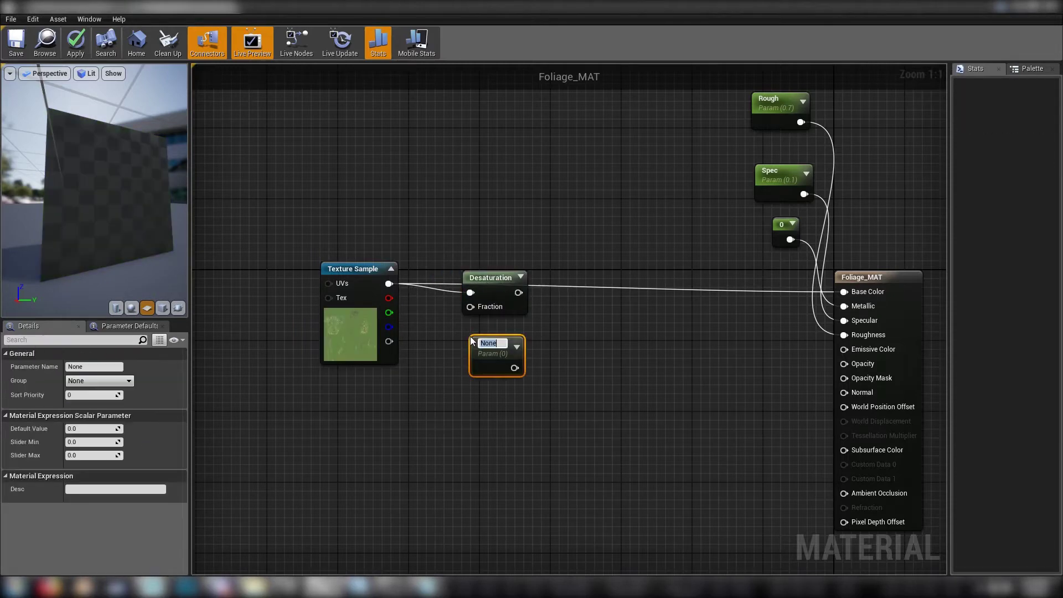
{"action": "type", "text": "Desat"}
{"action": "key", "text": "Return"}
{"action": "left_click_drag", "start_coordinate": [515, 367], "coordinate": [470, 308]}
{"action": "left_click", "coordinate": [90, 428]}
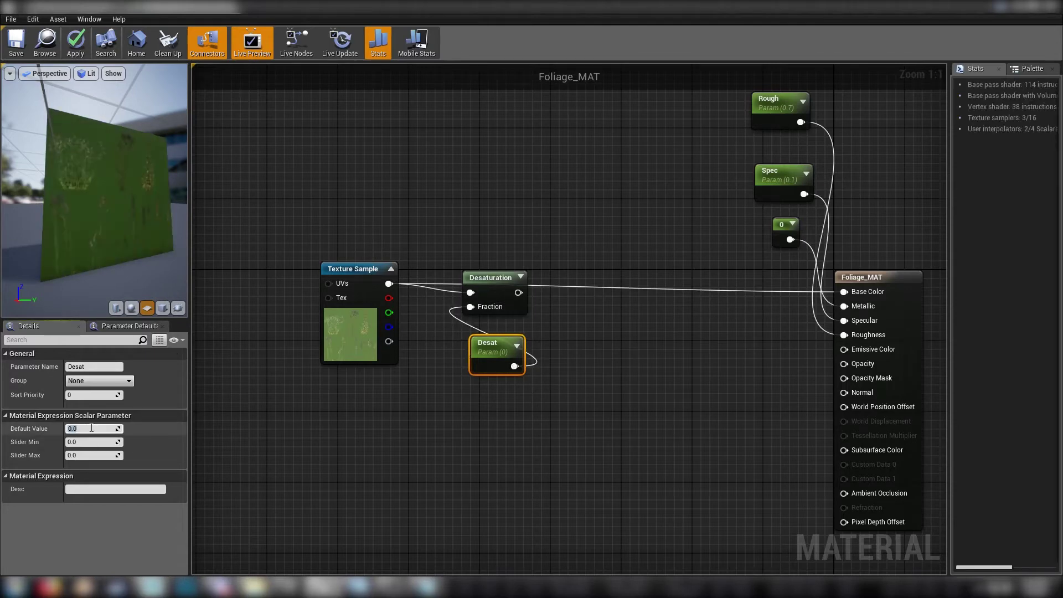
{"action": "type", "text": "0.25"}
{"action": "key", "text": "Return"}
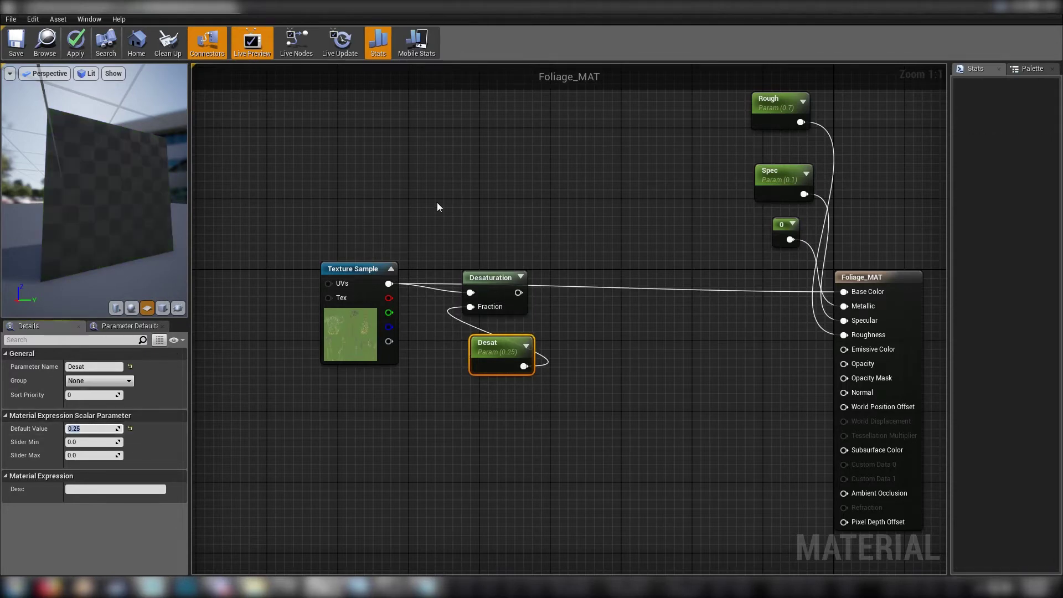
- Shift the texture and desaturation nodes aside, then add a Lerp node and connect the Desaturation output to its B input
{"action": "left_click_drag", "start_coordinate": [338, 226], "coordinate": [518, 388]}
{"action": "left_click_drag", "start_coordinate": [487, 289], "coordinate": [390, 272]}
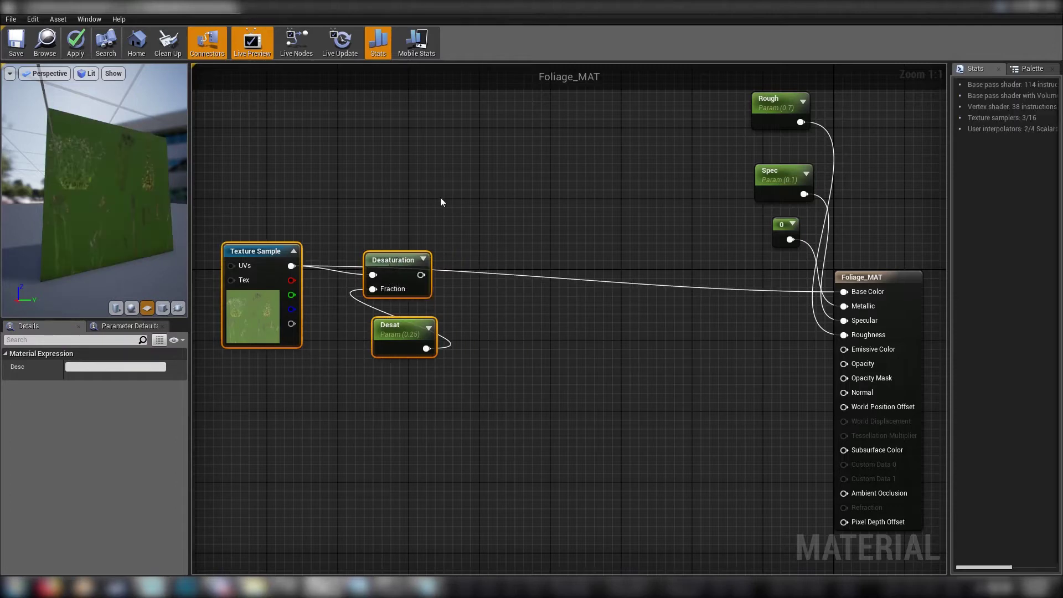
{"action": "left_click", "coordinate": [395, 181]}
{"action": "left_click", "coordinate": [513, 180]}
{"action": "left_click_drag", "start_coordinate": [548, 183], "coordinate": [499, 204]}
{"action": "left_click_drag", "start_coordinate": [420, 275], "coordinate": [468, 235]}
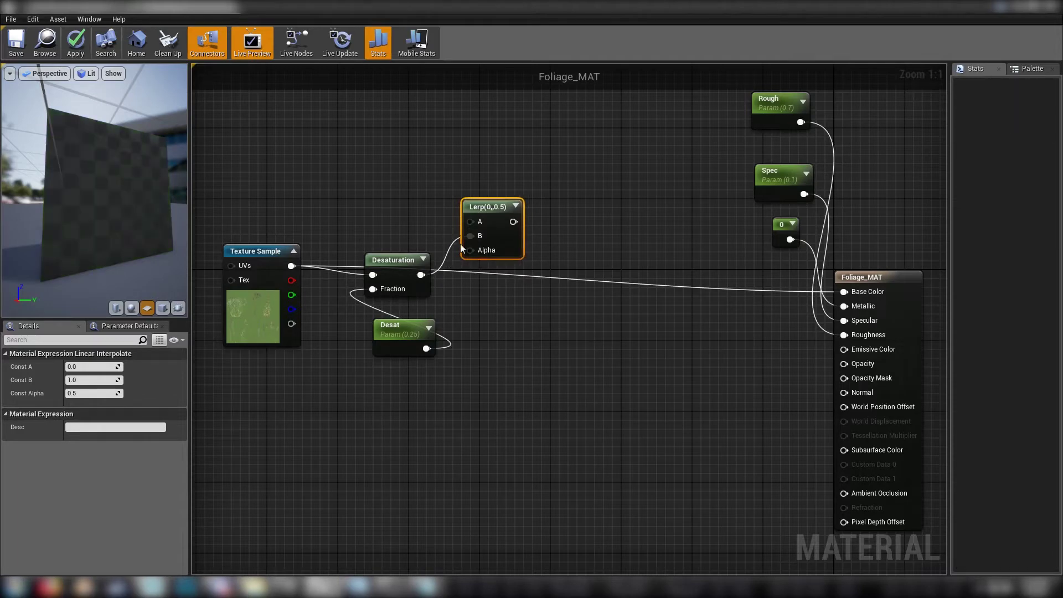
- Add a three-component constant, convert it to a parameter named Tint and connect it to the Lerp's A input
{"action": "left_click", "coordinate": [325, 165]}
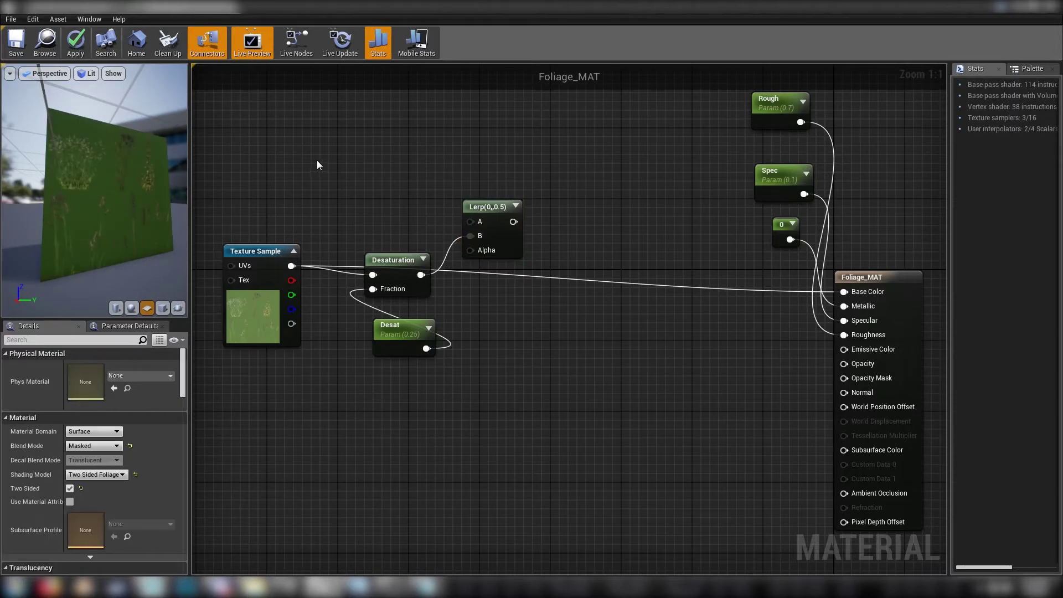
{"action": "left_click", "coordinate": [315, 158]}
{"action": "left_click_drag", "start_coordinate": [339, 162], "coordinate": [352, 141]}
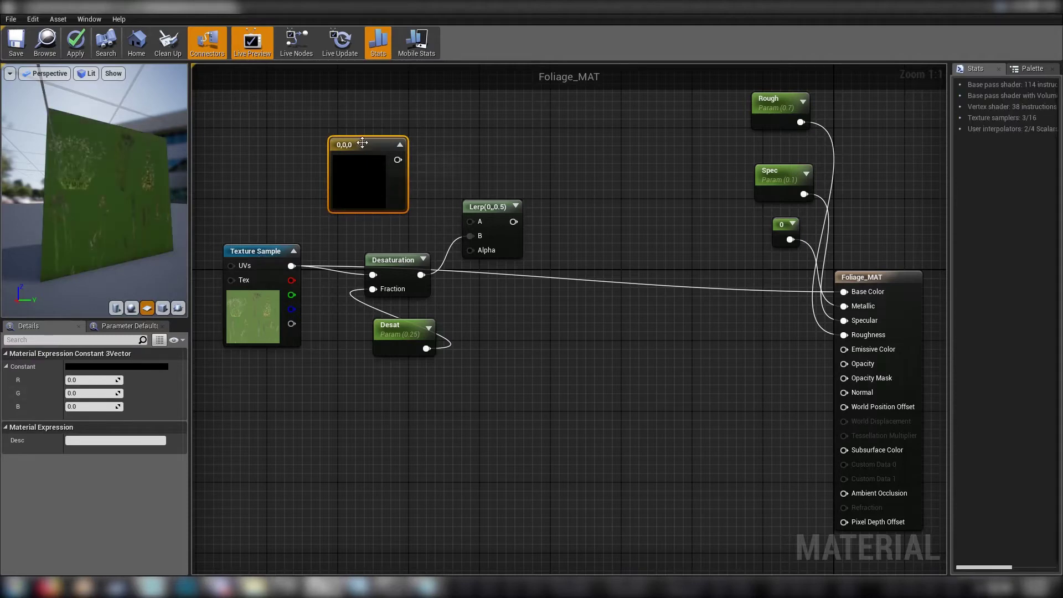
{"action": "right_click", "coordinate": [362, 141]}
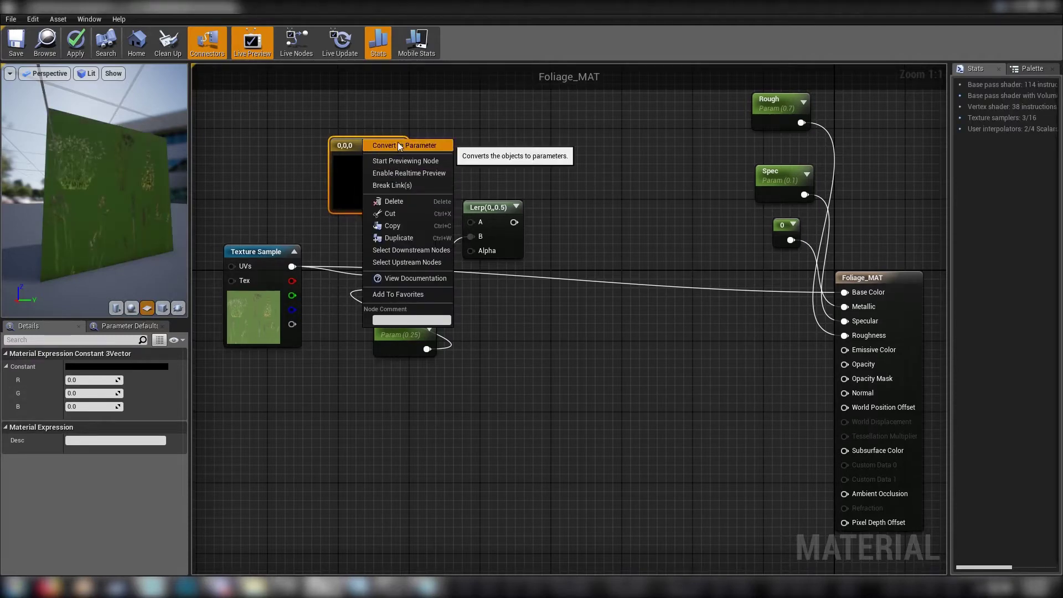
{"action": "left_click", "coordinate": [94, 367]}
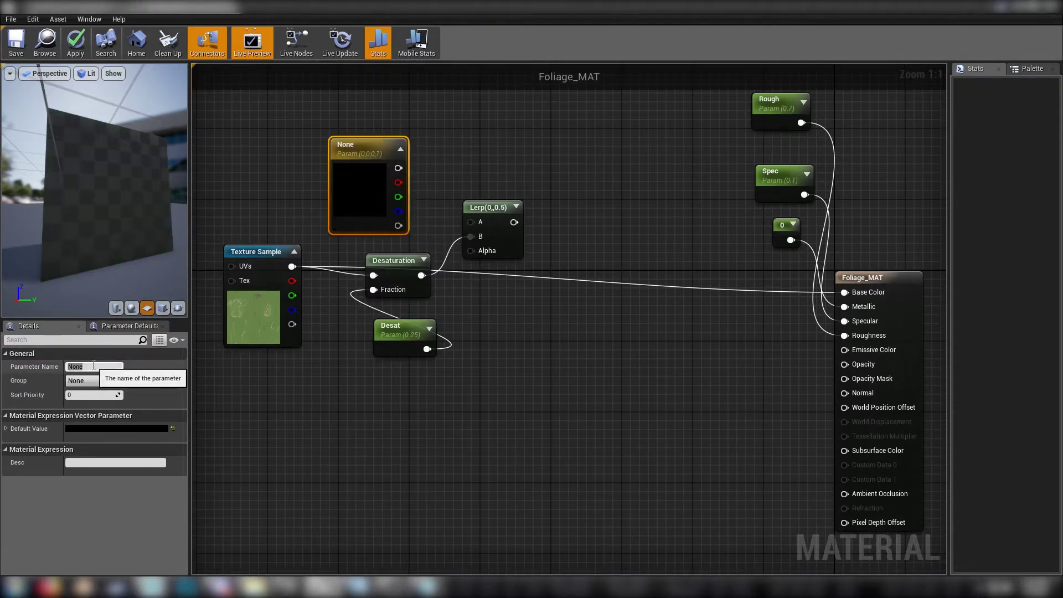
{"action": "type", "text": "Tint"}
{"action": "key", "text": "Return"}
{"action": "left_click_drag", "start_coordinate": [398, 168], "coordinate": [470, 222]}
- Spread out the Tint, Texture Sample and desaturation nodes away from the Lerp node and raise the Lerp slightly
{"action": "left_click_drag", "start_coordinate": [262, 178], "coordinate": [410, 340]}
{"action": "left_click_drag", "start_coordinate": [396, 258], "coordinate": [361, 239]}
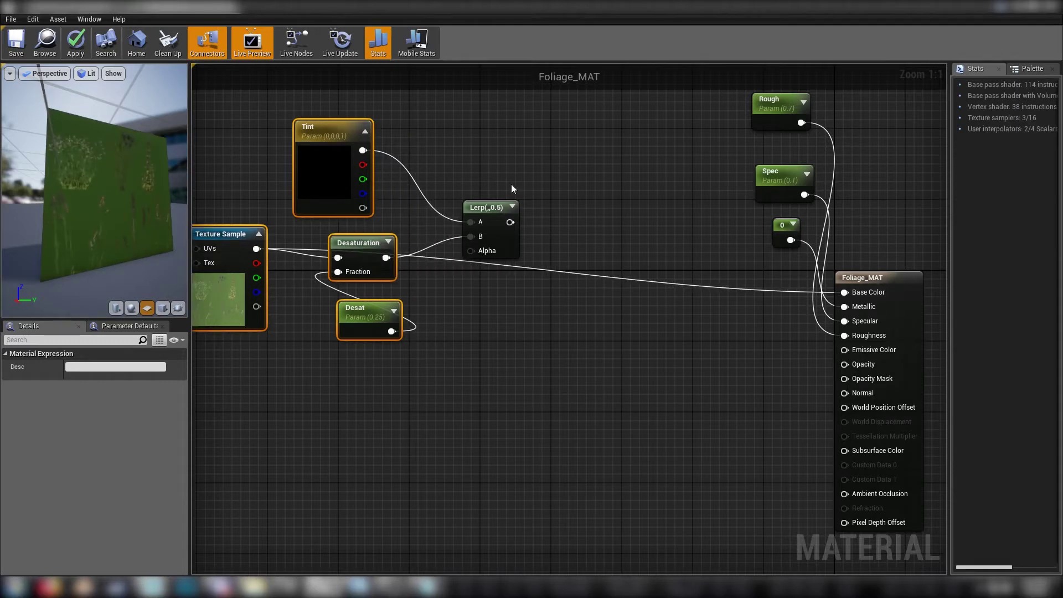
{"action": "left_click_drag", "start_coordinate": [488, 217], "coordinate": [497, 191]}
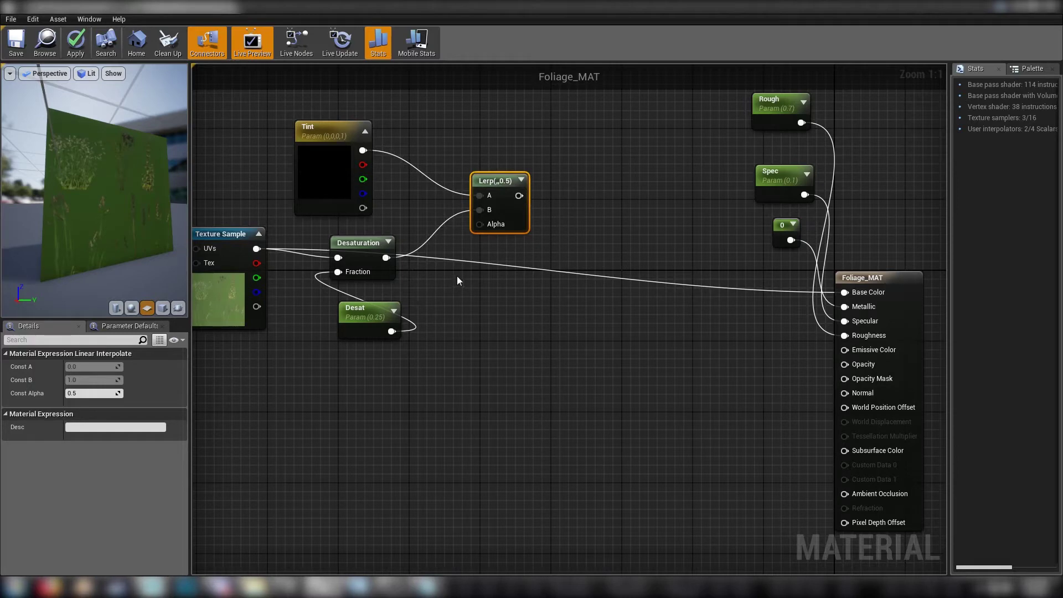
- Add a scalar parameter named Tint amount, connect it to the Lerp's Alpha input and place it beneath the Lerp
{"action": "left_click", "coordinate": [480, 294]}
{"action": "type", "text": "T"}
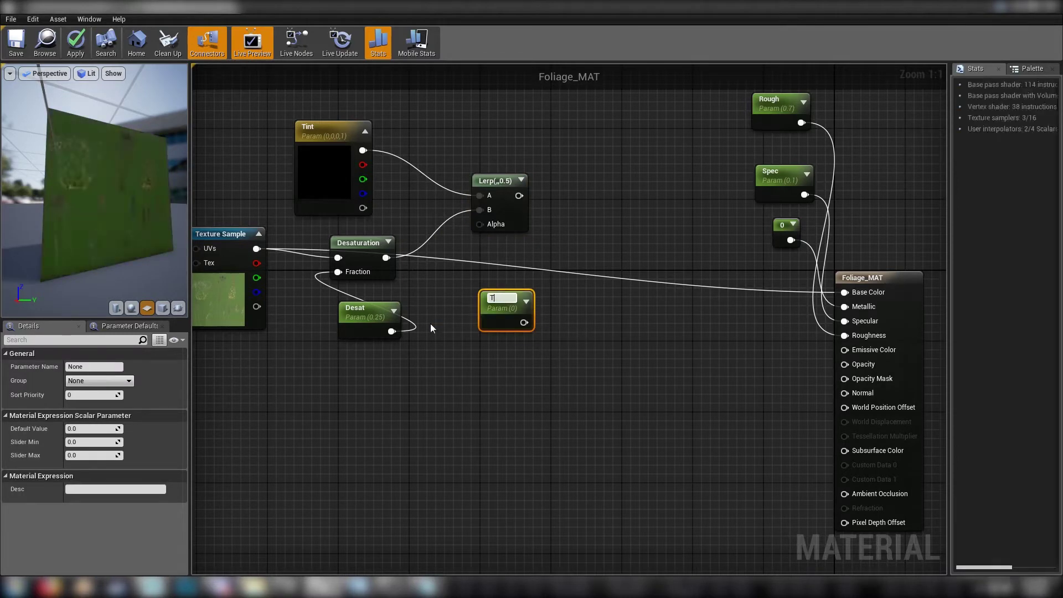
{"action": "type", "text": "int amoun"}
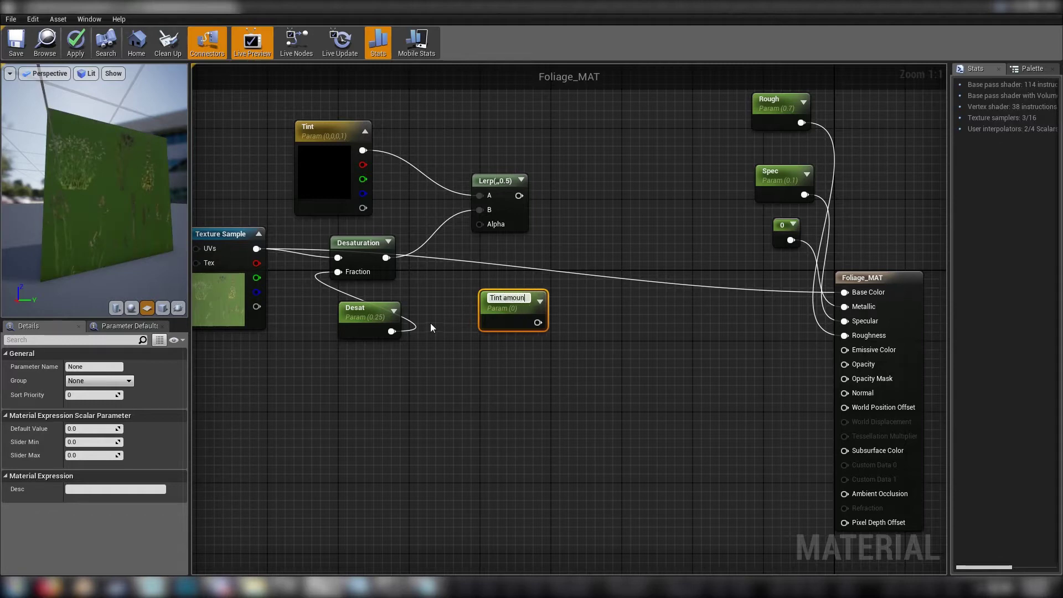
{"action": "type", "text": "t"}
{"action": "key", "text": "Return"}
{"action": "left_click_drag", "start_coordinate": [533, 322], "coordinate": [479, 225]}
{"action": "left_click_drag", "start_coordinate": [506, 303], "coordinate": [490, 257]}
{"action": "left_click", "coordinate": [525, 305]}
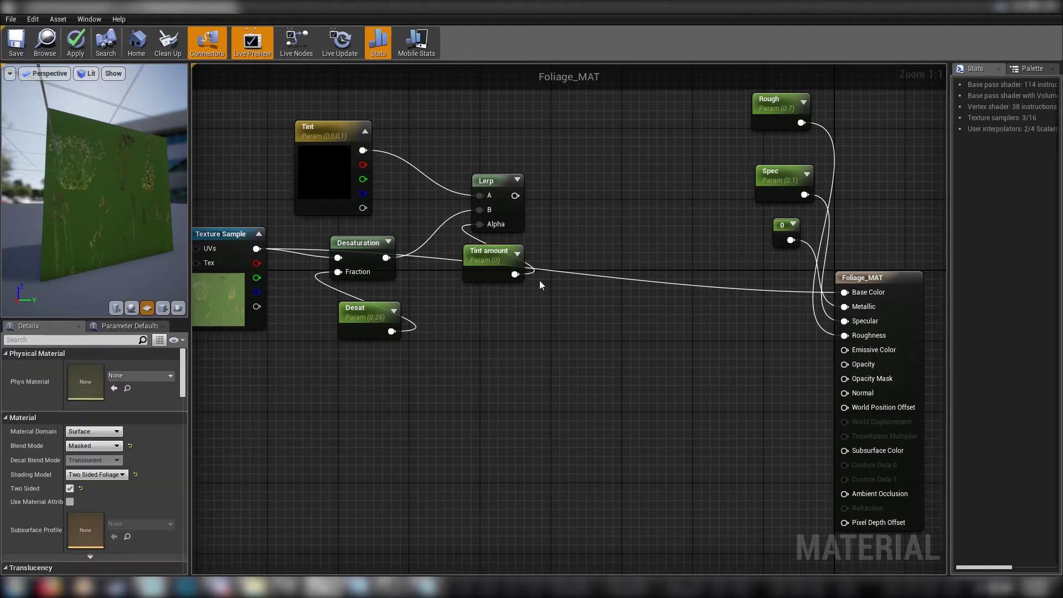
- Connect the Lerp output to Base Color and move the whole tint node group closer to the material node
{"action": "left_click_drag", "start_coordinate": [232, 181], "coordinate": [515, 367]}
{"action": "left_click_drag", "start_coordinate": [500, 190], "coordinate": [845, 292]}
{"action": "left_click", "coordinate": [481, 215]}
{"action": "right_click_drag", "start_coordinate": [424, 160], "coordinate": [574, 159]}
{"action": "left_click_drag", "start_coordinate": [270, 128], "coordinate": [585, 333]}
{"action": "left_click_drag", "start_coordinate": [553, 258], "coordinate": [681, 279]}
{"action": "left_click", "coordinate": [805, 345]}
- Try default values of 0.4 and 0.8 for the Tint amount parameter
{"action": "left_click", "coordinate": [701, 282]}
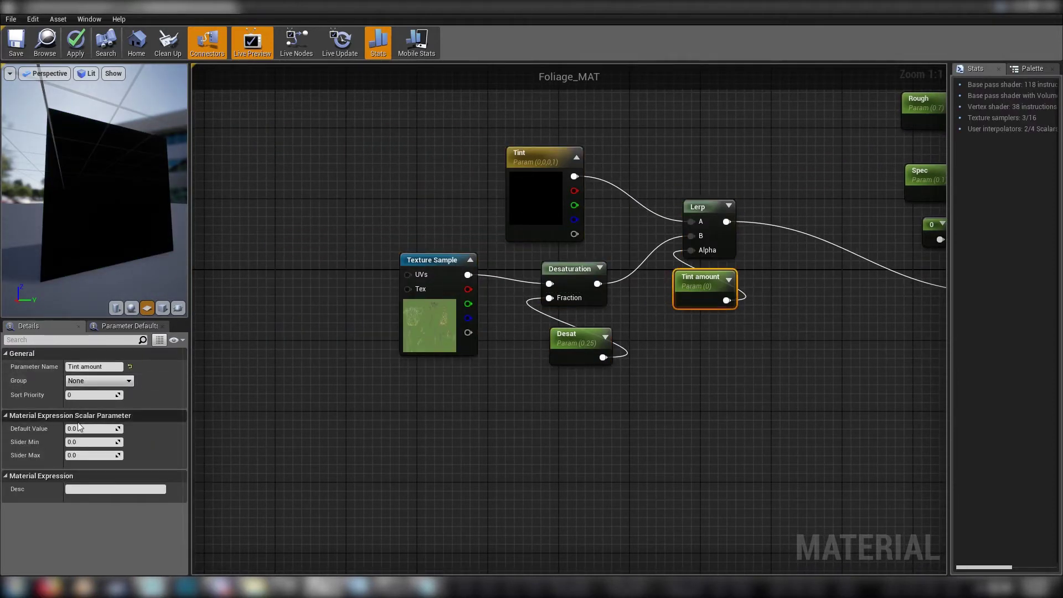
{"action": "left_click", "coordinate": [76, 427]}
{"action": "type", "text": "0"}
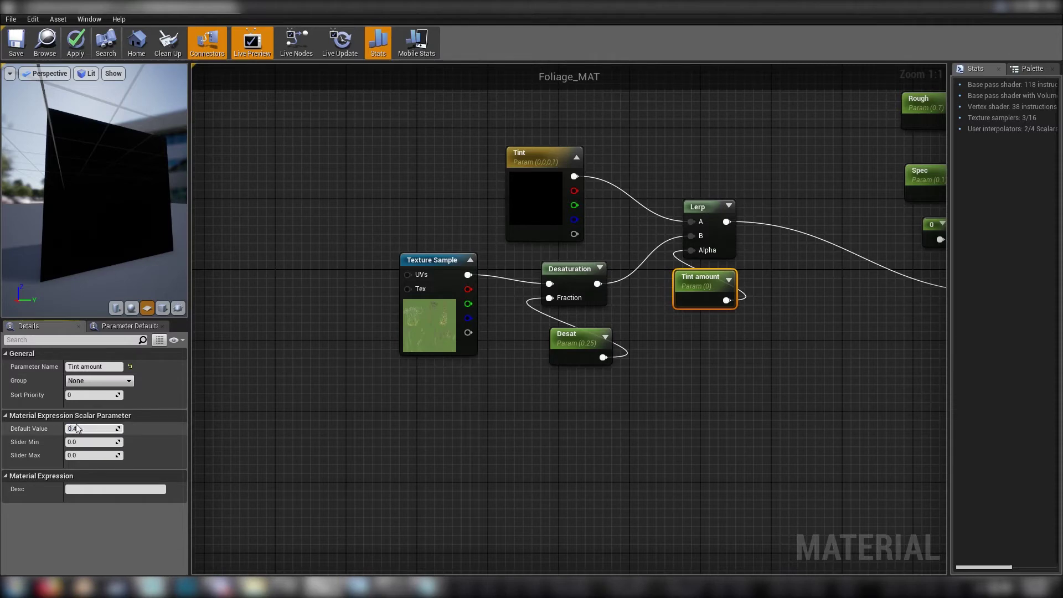
{"action": "type", "text": ".4"}
{"action": "key", "text": "Return"}
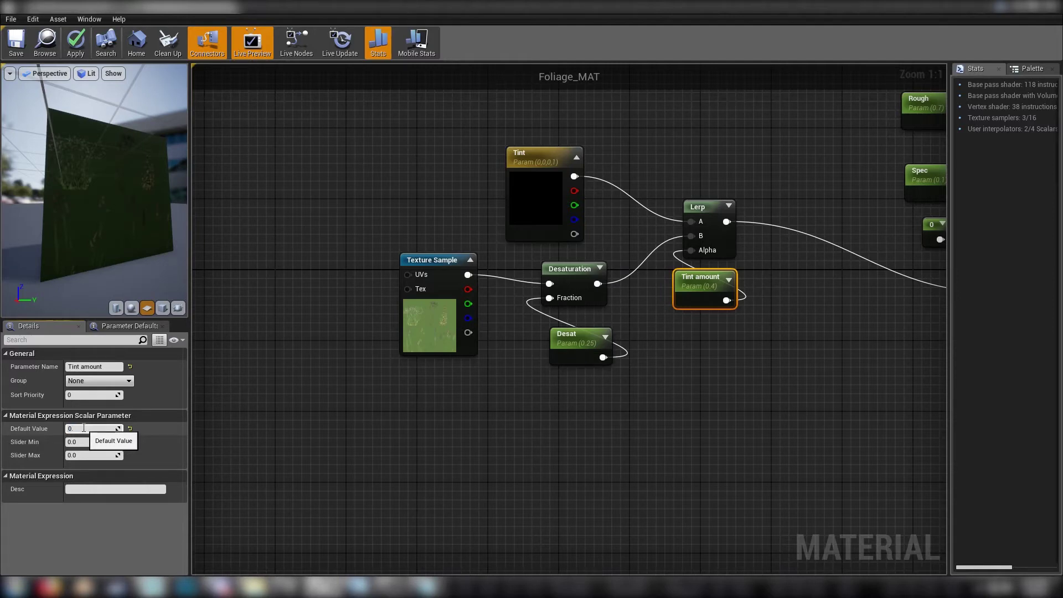
{"action": "type", "text": "0.8"}
{"action": "key", "text": "Return"}
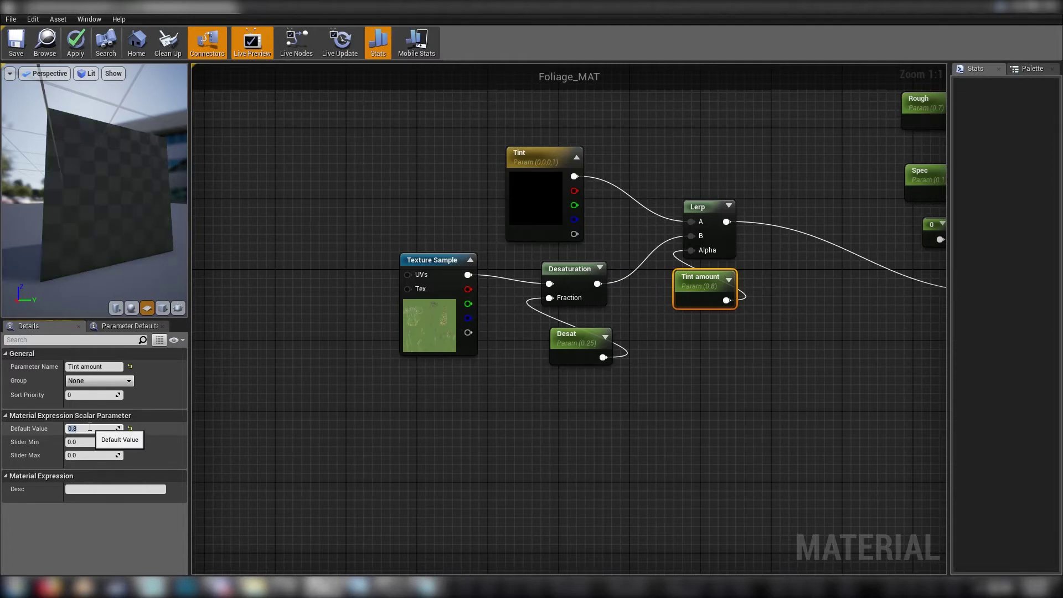
- Insert a 1-x node between the Tint amount parameter and the Lerp's Alpha input
{"action": "left_click", "coordinate": [576, 461]}
{"action": "key", "text": "Home"}
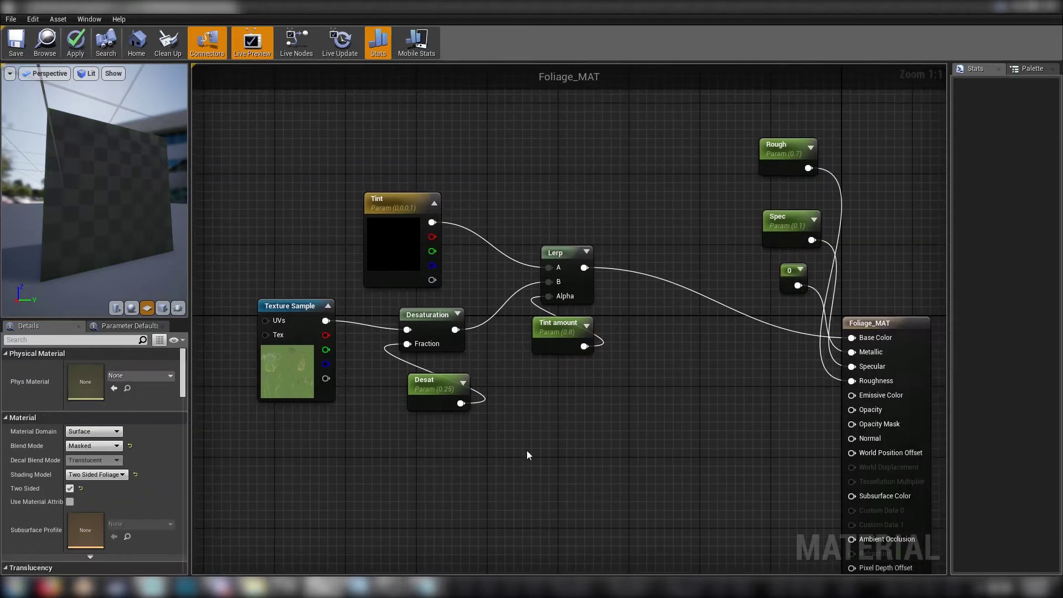
{"action": "left_click_drag", "start_coordinate": [543, 343], "coordinate": [550, 296]}
{"action": "type", "text": "1-"}
{"action": "key", "text": "Return"}
- Set the default value of the Tint amount parameter to 0.2 and check the material preview
{"action": "left_click", "coordinate": [532, 335]}
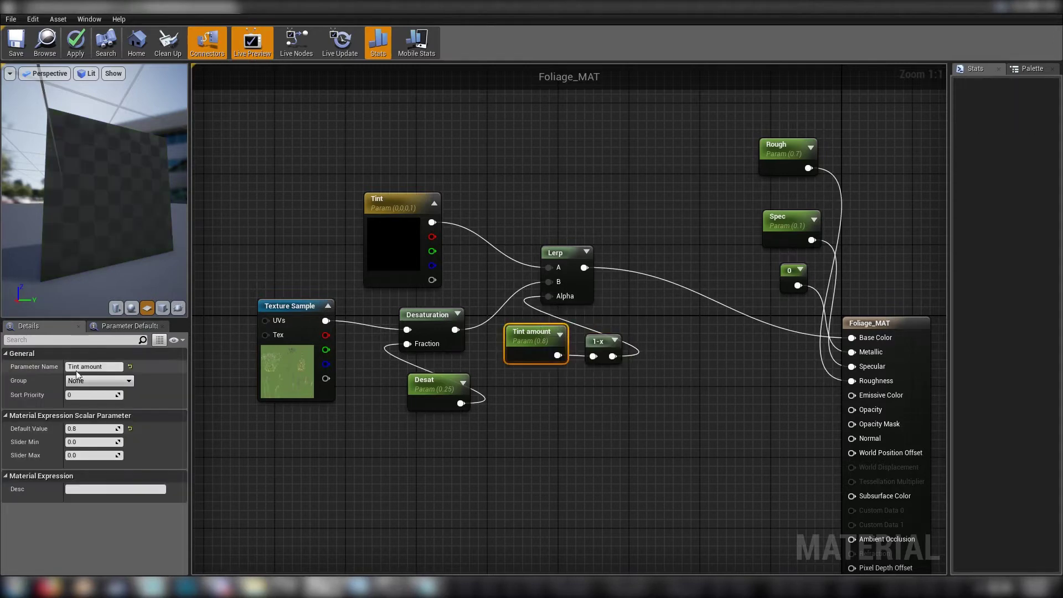
{"action": "left_click", "coordinate": [84, 429]}
{"action": "type", "text": "0."}
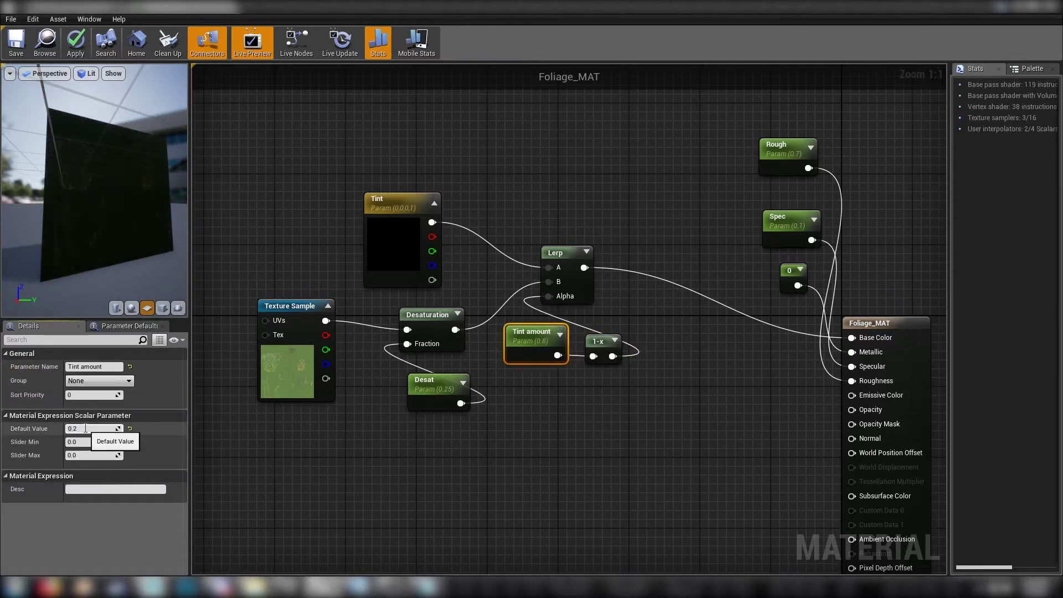
{"action": "type", "text": "2"}
{"action": "key", "text": "Return"}
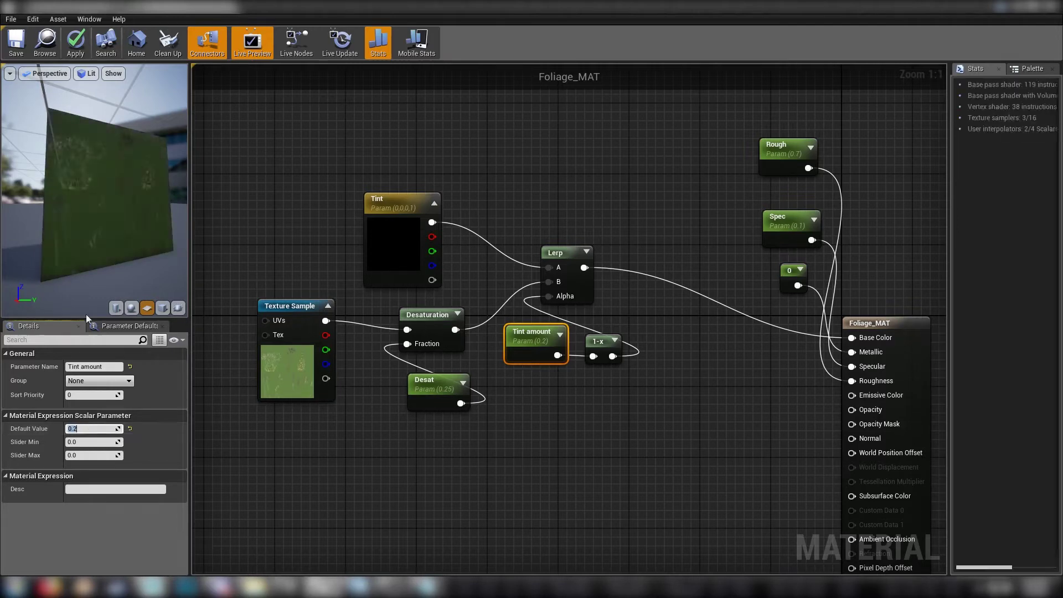
{"action": "left_click_drag", "start_coordinate": [97, 280], "coordinate": [84, 237]}
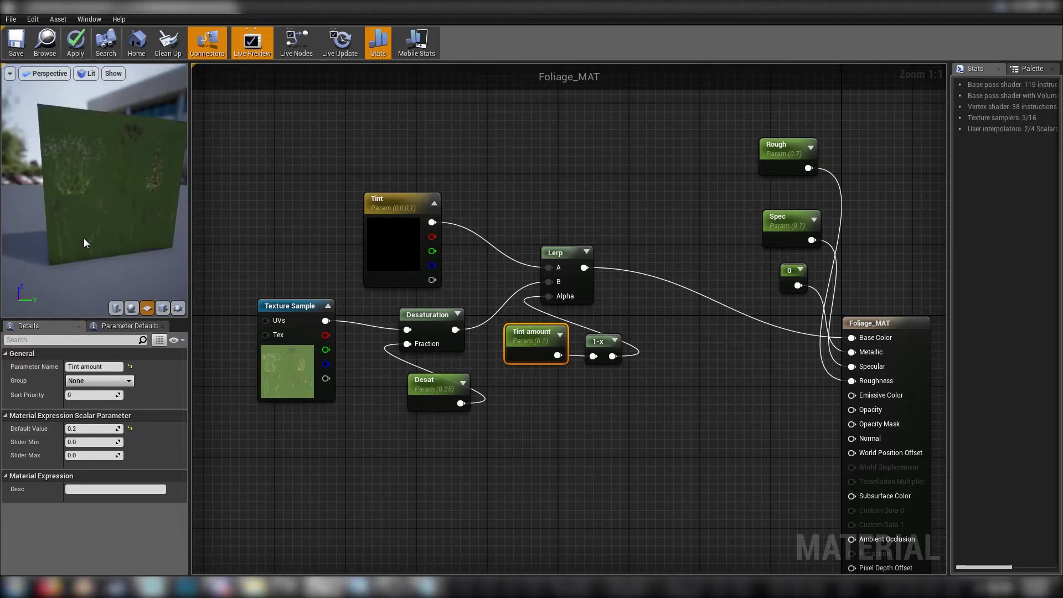
- Duplicate the Foliage_Atlas Texture Sample into the empty graph area below the Tint amount parameter
{"action": "left_click", "coordinate": [657, 444]}
{"action": "right_click_drag", "start_coordinate": [588, 444], "coordinate": [577, 271]}
{"action": "right_click_drag", "start_coordinate": [533, 360], "coordinate": [634, 354]}
{"action": "left_click_drag", "start_coordinate": [146, 171], "coordinate": [133, 166]}
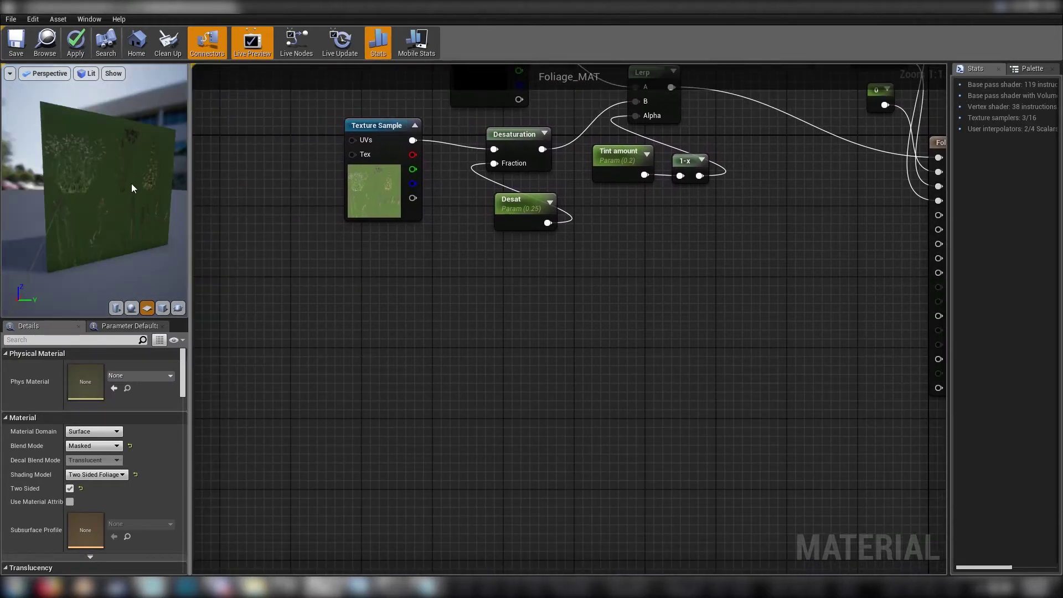
{"action": "right_click_drag", "start_coordinate": [676, 301], "coordinate": [556, 335]}
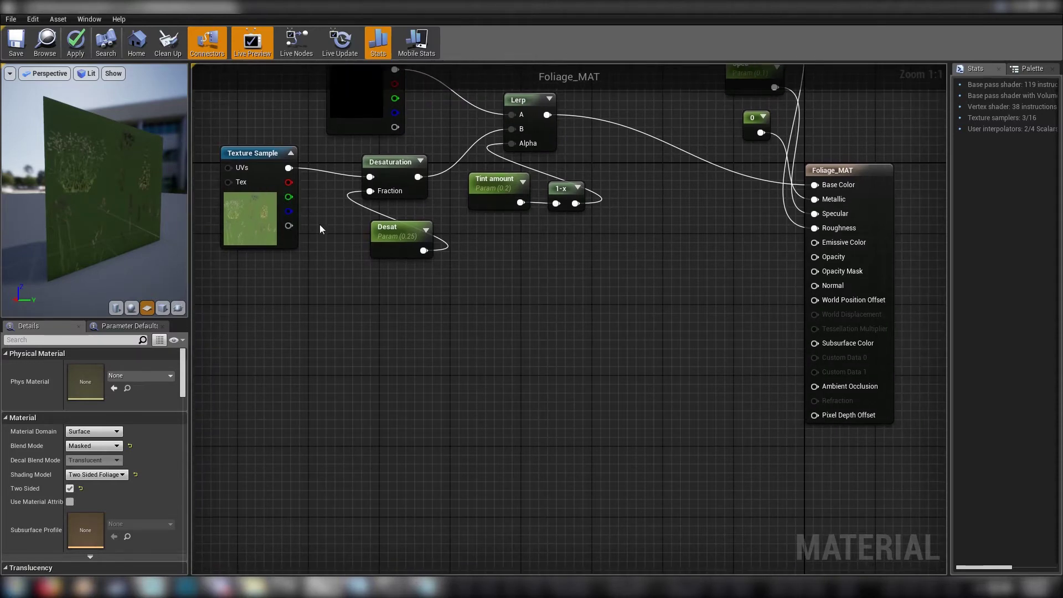
{"action": "left_click", "coordinate": [257, 158]}
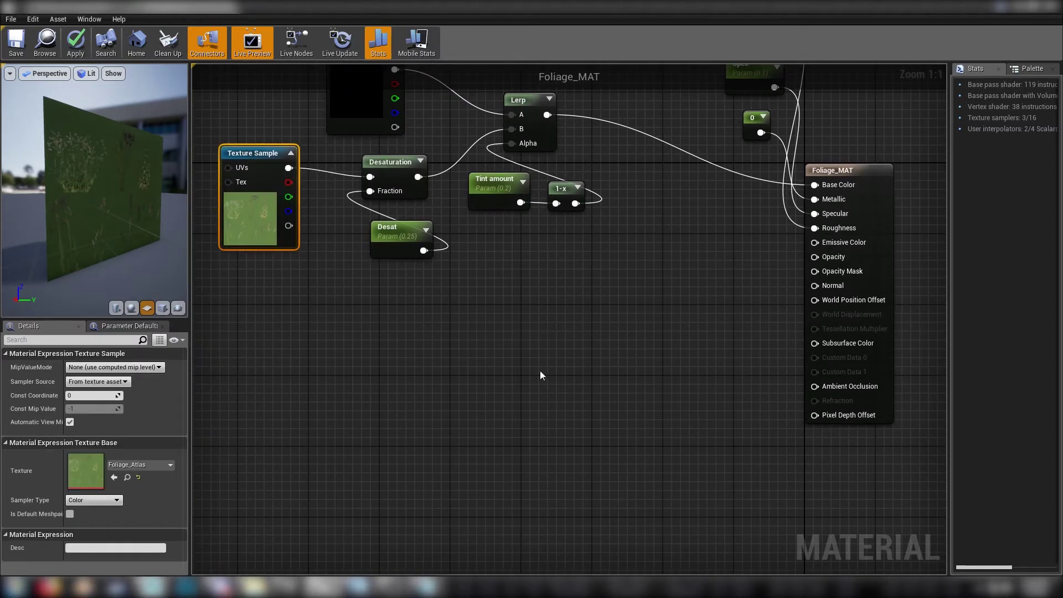
{"action": "key", "text": "ctrl+v"}
- Add a Multiply node with the duplicated Texture Sample's colour output connected to its A input
{"action": "left_click_drag", "start_coordinate": [562, 376], "coordinate": [678, 378]}
{"action": "type", "text": "mulit"}
{"action": "key", "text": "BackSpace"}
{"action": "key", "text": "BackSpace"}
{"action": "type", "text": "t"}
{"action": "key", "text": "Return"}
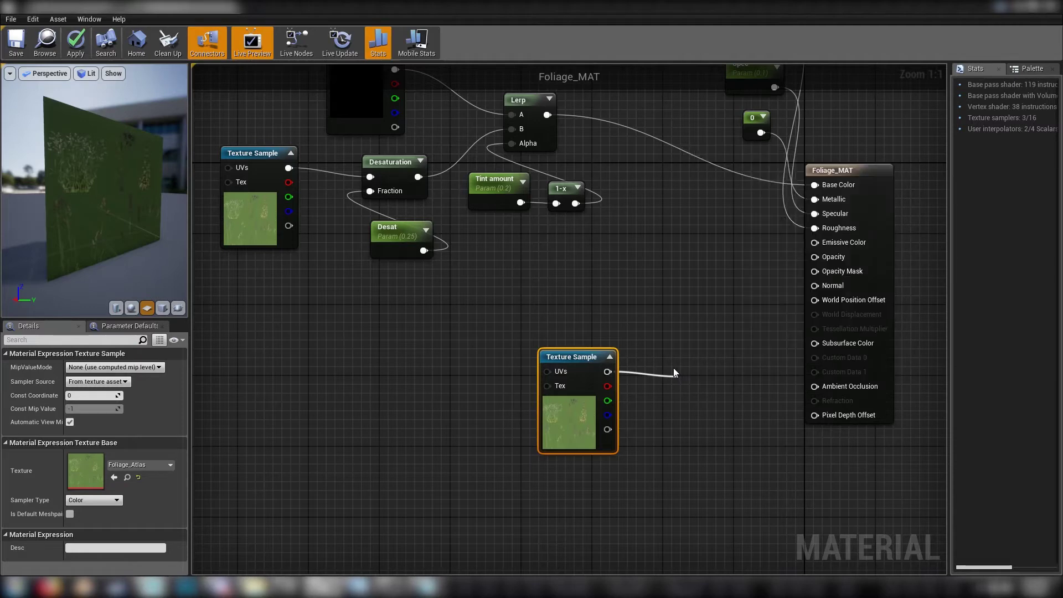
{"action": "left_click_drag", "start_coordinate": [673, 368], "coordinate": [677, 379]}
- Add a scalar parameter named Subsurface beneath the Multiply node to drive its B input
{"action": "left_click", "coordinate": [680, 460]}
{"action": "key", "text": "s"}
{"action": "left_click", "coordinate": [683, 450]}
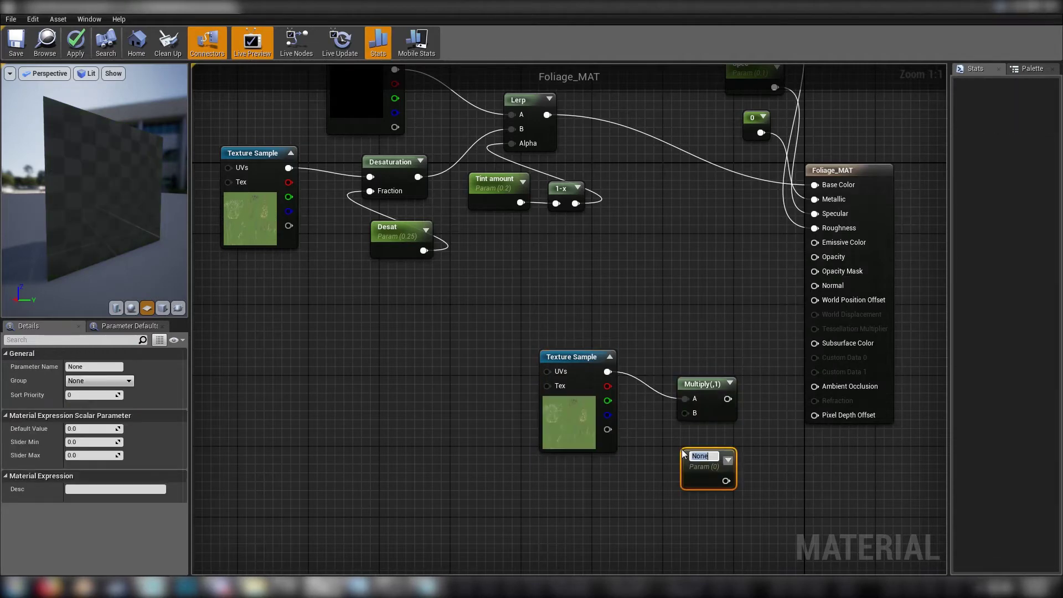
{"action": "type", "text": "ssssss"}
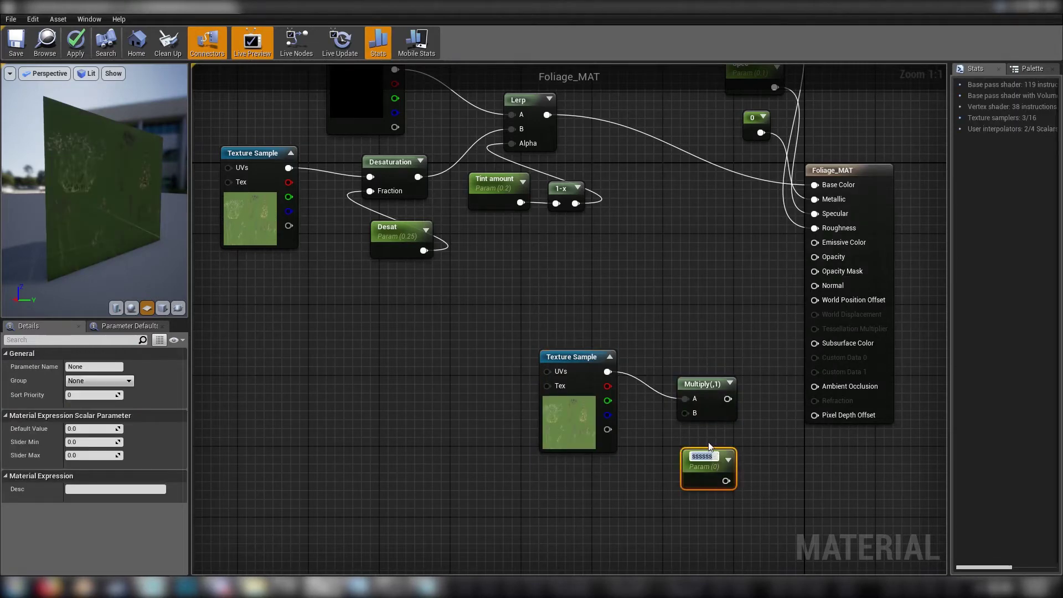
{"action": "type", "text": "urface"}
{"action": "key", "text": "Return"}
- Connect the Multiply output to Subsurface Color and move the duplicated texture, Multiply and Subsurface nodes lower together
{"action": "left_click_drag", "start_coordinate": [718, 449], "coordinate": [825, 345]}
{"action": "left_click_drag", "start_coordinate": [528, 317], "coordinate": [737, 499]}
{"action": "left_click_drag", "start_coordinate": [696, 392], "coordinate": [718, 435]}
{"action": "left_click", "coordinate": [679, 344]}
{"action": "right_click_drag", "start_coordinate": [510, 346], "coordinate": [549, 439]}
{"action": "left_click_drag", "start_coordinate": [47, 235], "coordinate": [62, 234]}
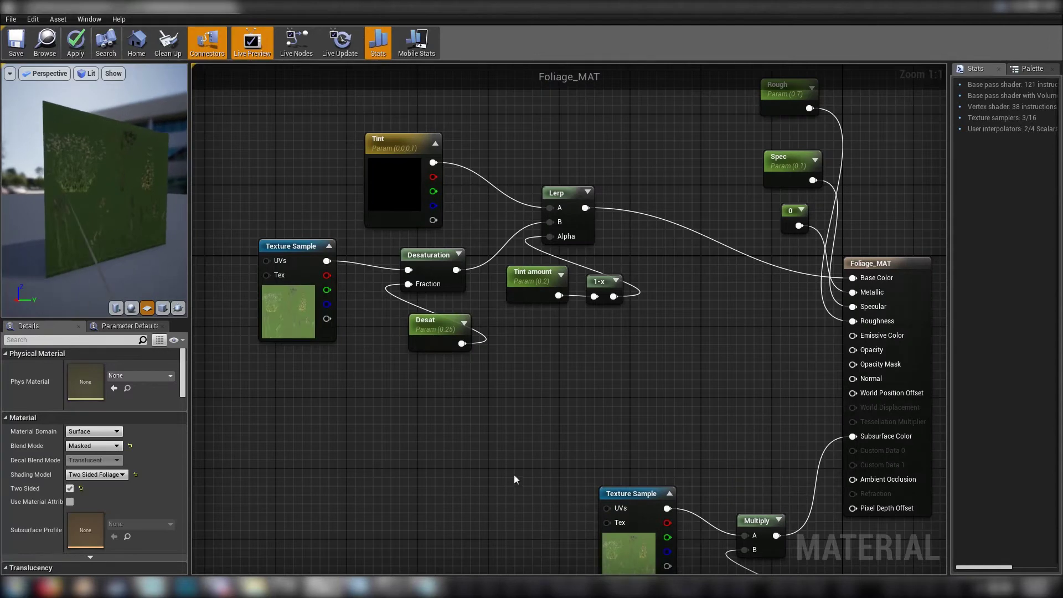
{"action": "right_click_drag", "start_coordinate": [458, 443], "coordinate": [502, 371]}
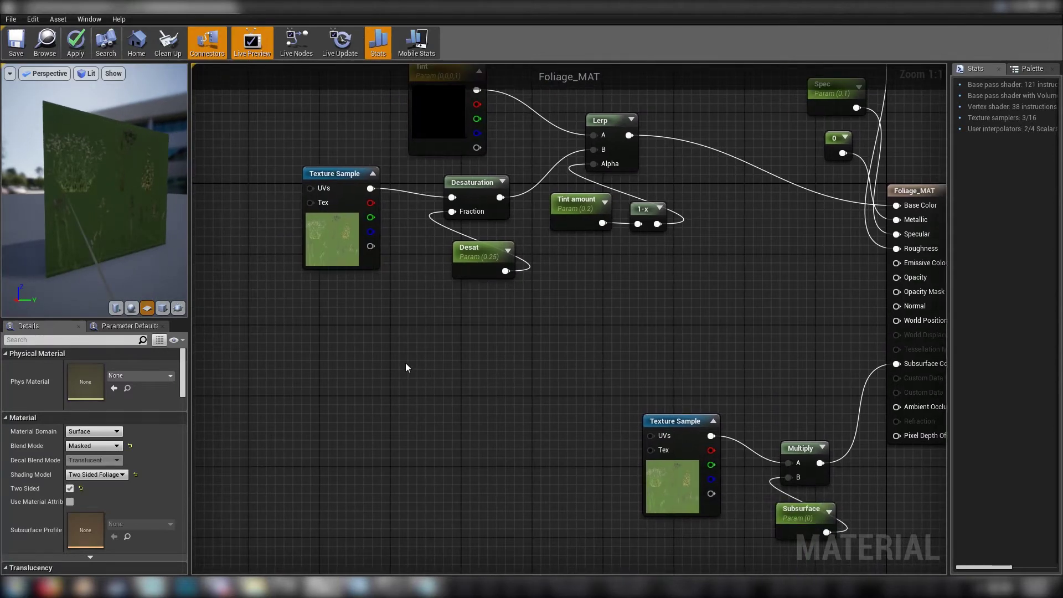
- Add a SimpleGrassWind node in the empty graph area below the Desat parameter
{"action": "right_click", "coordinate": [406, 364]}
{"action": "type", "text": "simpl"}
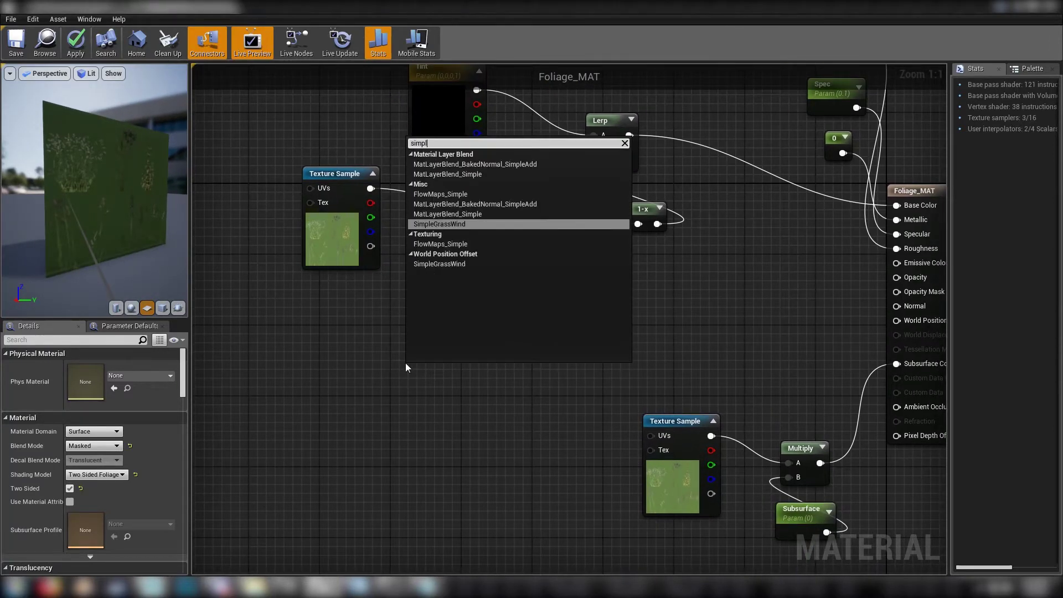
{"action": "left_click", "coordinate": [441, 223]}
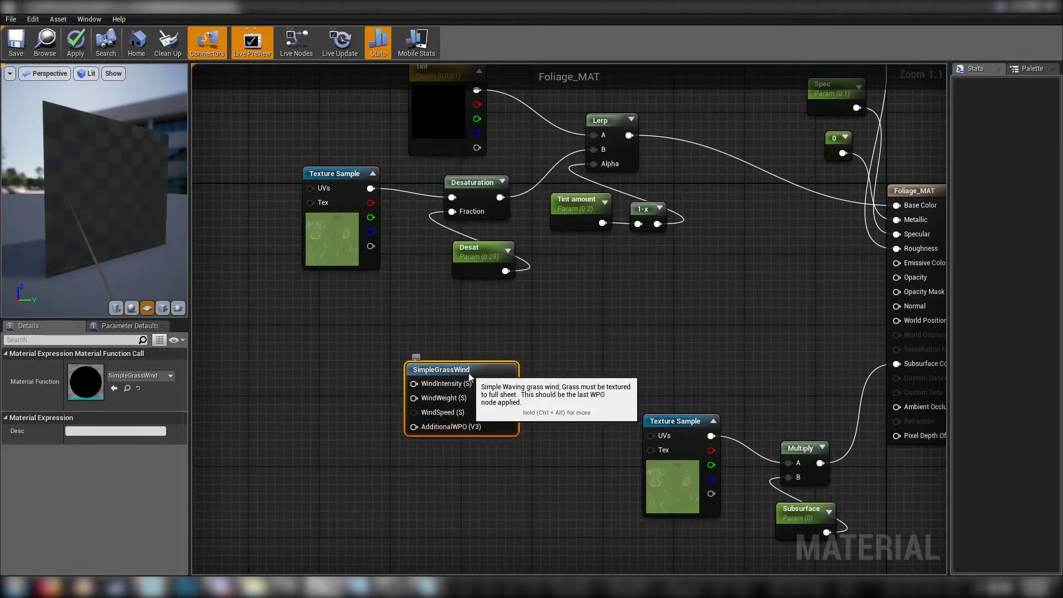
{"action": "left_click_drag", "start_coordinate": [458, 376], "coordinate": [432, 394]}
{"action": "left_click", "coordinate": [559, 381]}
- Move the SimpleGrassWind node lower, level with the duplicated foliage Texture Sample feeding Subsurface Color
{"action": "right_click_drag", "start_coordinate": [565, 375], "coordinate": [616, 351]}
{"action": "left_click", "coordinate": [504, 357]}
{"action": "left_click_drag", "start_coordinate": [504, 357], "coordinate": [531, 349]}
{"action": "left_click", "coordinate": [428, 328]}
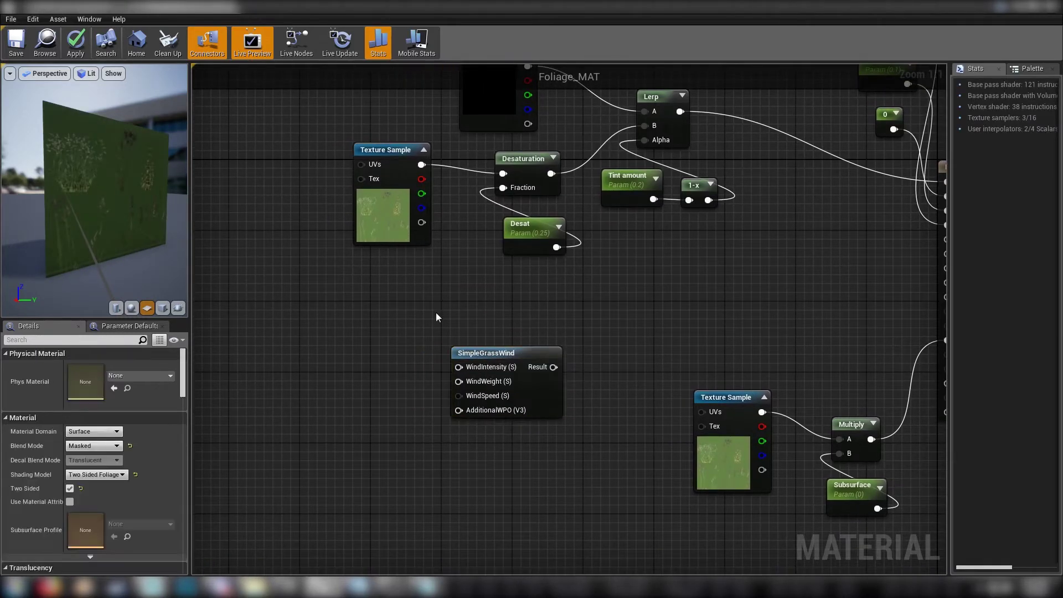
{"action": "right_click_drag", "start_coordinate": [428, 327], "coordinate": [485, 312]}
{"action": "right_click_drag", "start_coordinate": [611, 299], "coordinate": [588, 321]}
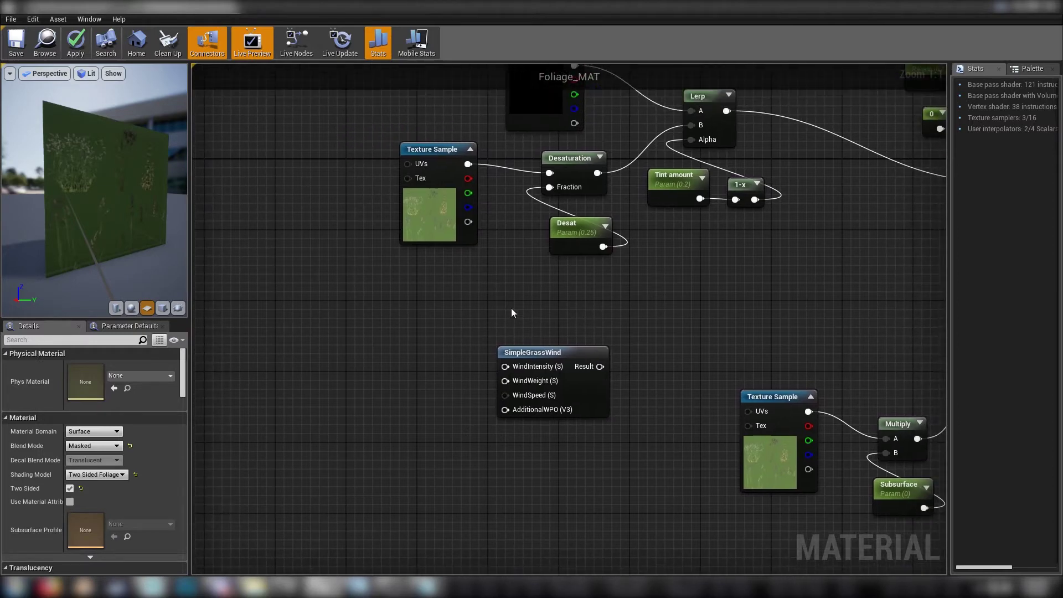
{"action": "left_click", "coordinate": [540, 350]}
{"action": "left_click_drag", "start_coordinate": [540, 350], "coordinate": [539, 403]}
{"action": "left_click", "coordinate": [470, 391]}
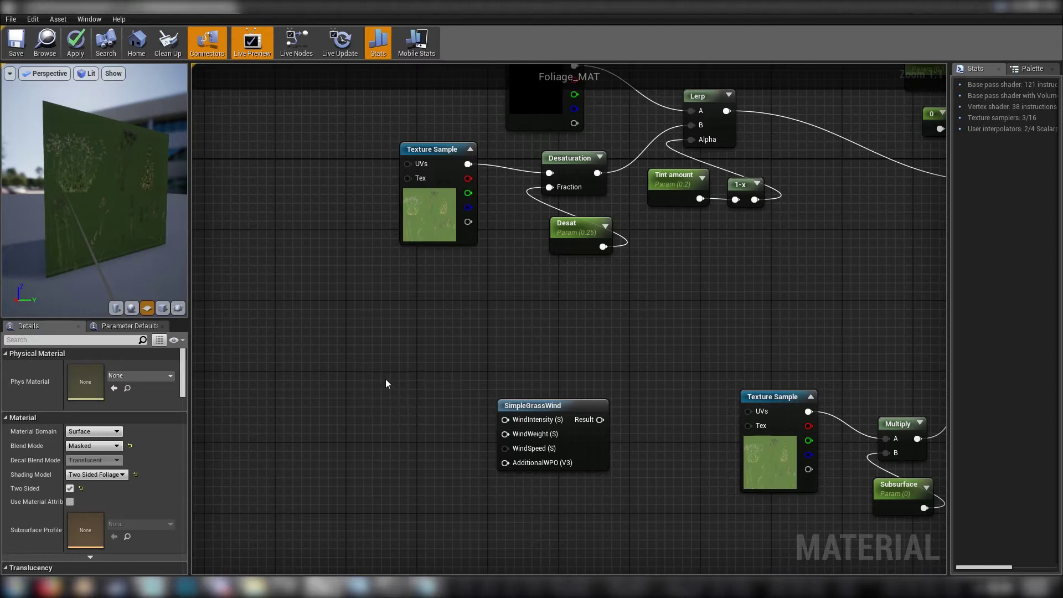
- Add a scalar parameter named Intencity and connect it to the WindIntensity input of SimpleGrassWind
{"action": "left_click", "coordinate": [368, 382]}
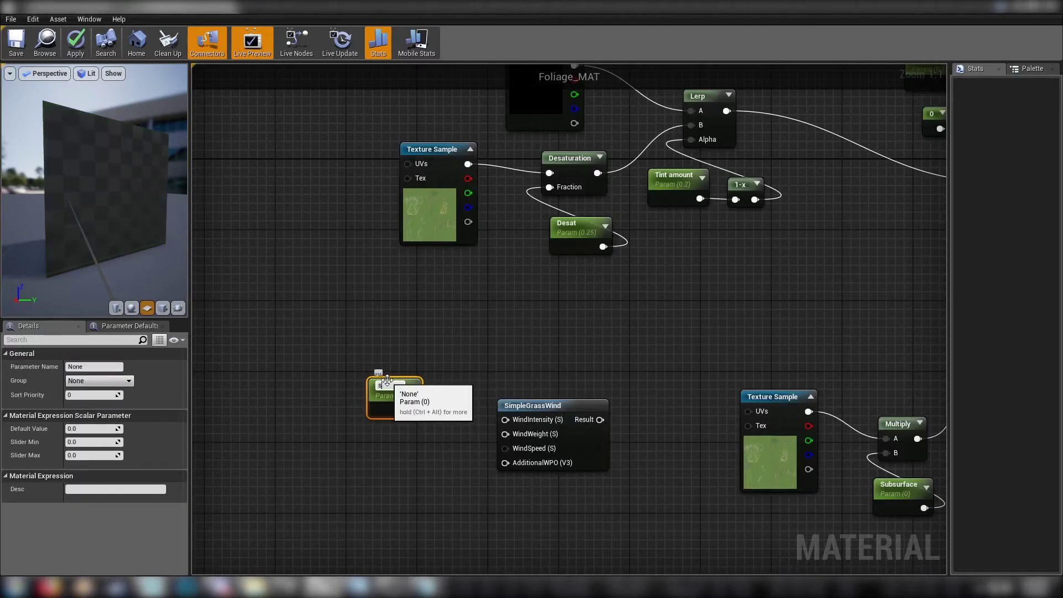
{"action": "type", "text": "Inte"}
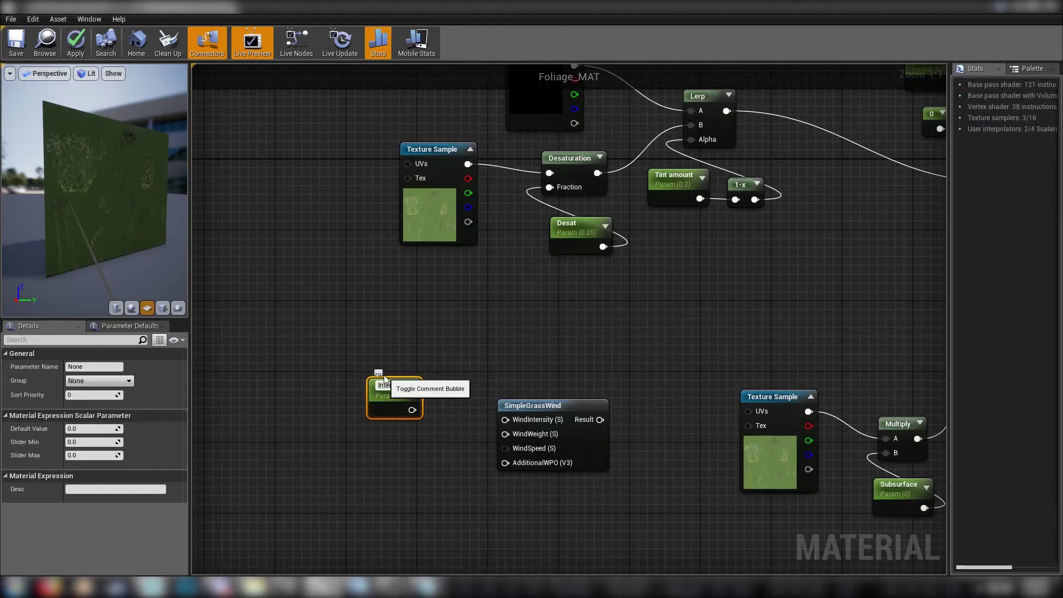
{"action": "type", "text": "ncity"}
{"action": "key", "text": "Return"}
{"action": "left_click_drag", "start_coordinate": [412, 410], "coordinate": [504, 420]}
- Duplicate the Intencity parameter, place the copy directly beneath it and name it Weight
{"action": "key", "text": "ctrl+w"}
{"action": "left_click_drag", "start_coordinate": [396, 447], "coordinate": [386, 435]}
{"action": "double_click", "coordinate": [377, 435]}
{"action": "left_click", "coordinate": [111, 366]}
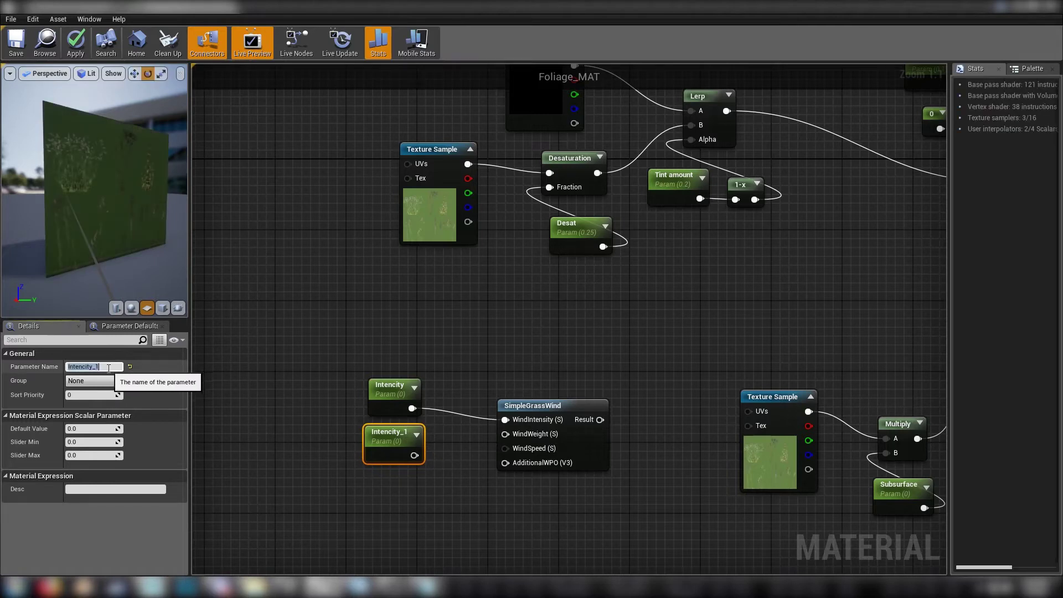
{"action": "type", "text": "Weight"}
{"action": "key", "text": "Return"}
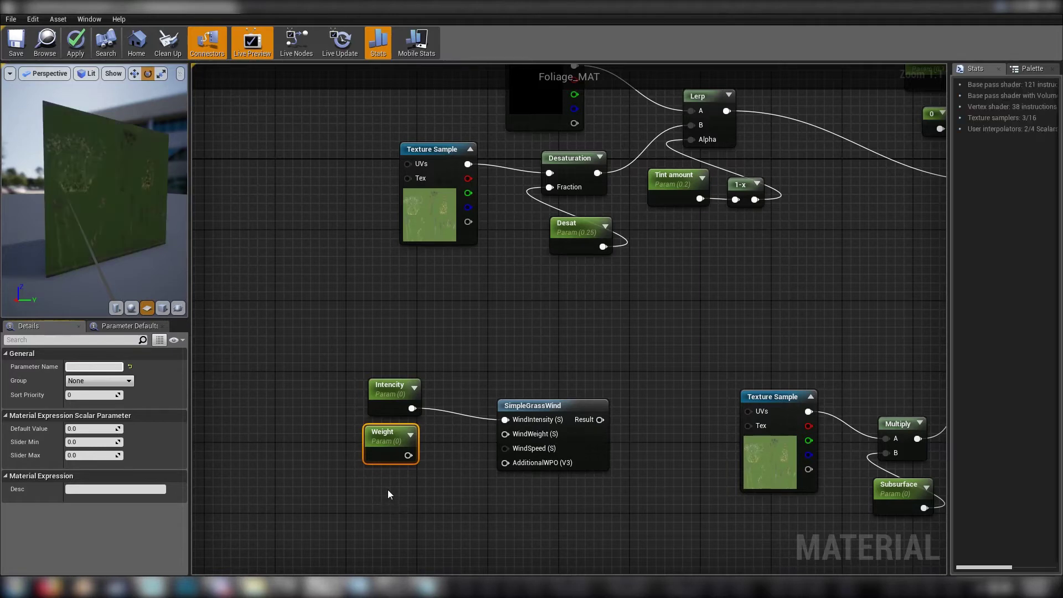
- Duplicate the parameter under Intencity, place the copy beneath it and name it Speed
{"action": "left_click_drag", "start_coordinate": [386, 472], "coordinate": [397, 446]}
{"action": "key", "text": "ctrl+w"}
{"action": "left_click_drag", "start_coordinate": [398, 497], "coordinate": [373, 479]}
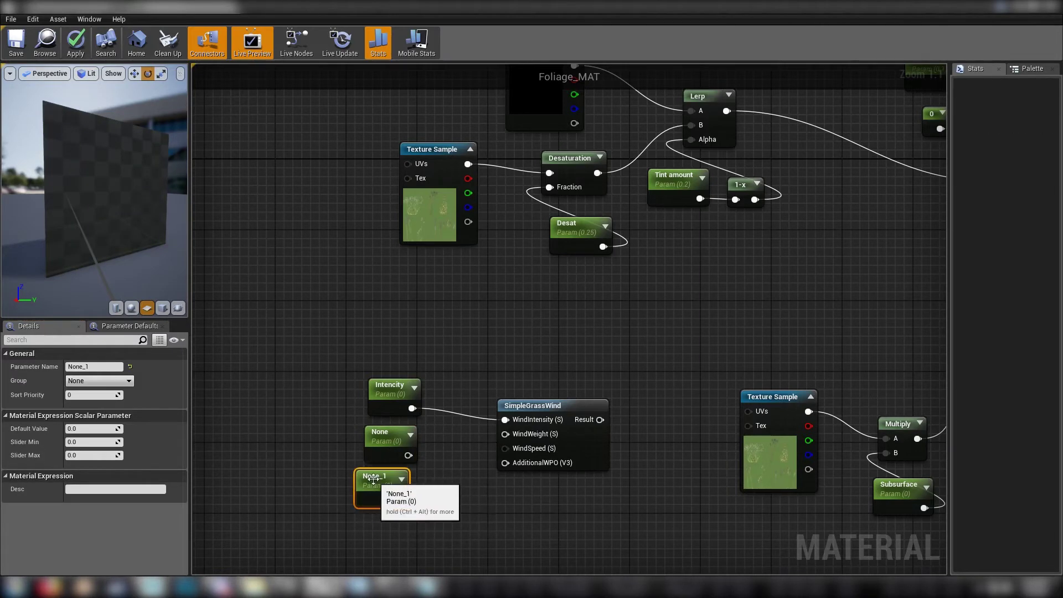
{"action": "left_click", "coordinate": [103, 366]}
{"action": "type", "text": "Sp"}
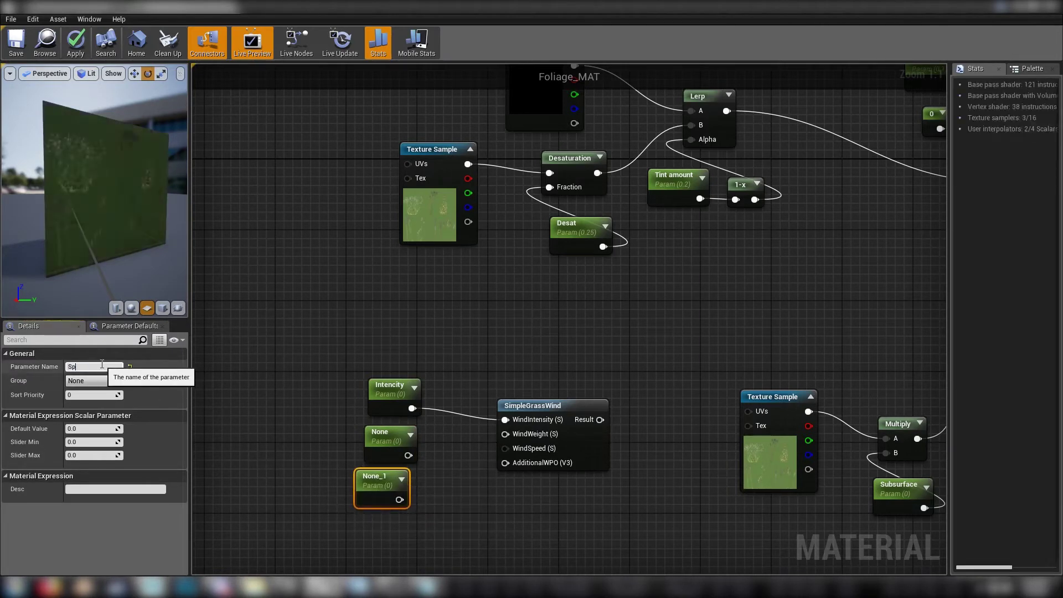
{"action": "type", "text": "eed"}
{"action": "left_click", "coordinate": [338, 489]}
- Duplicate the Speed parameter and name the copy Offset
{"action": "left_click_drag", "start_coordinate": [337, 488], "coordinate": [411, 517]}
{"action": "key", "text": "ctrl+v"}
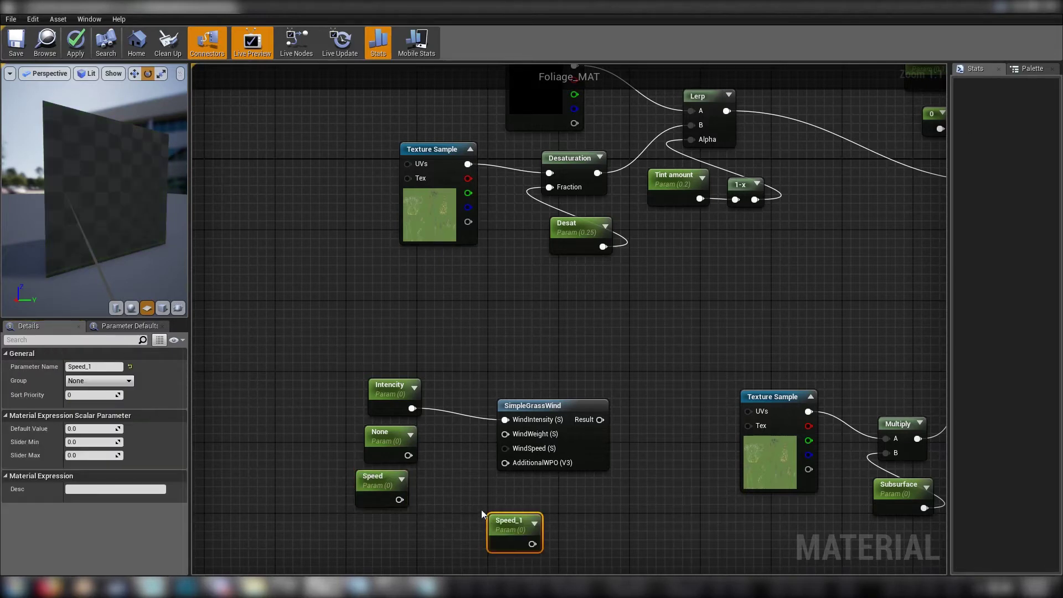
{"action": "left_click", "coordinate": [104, 366]}
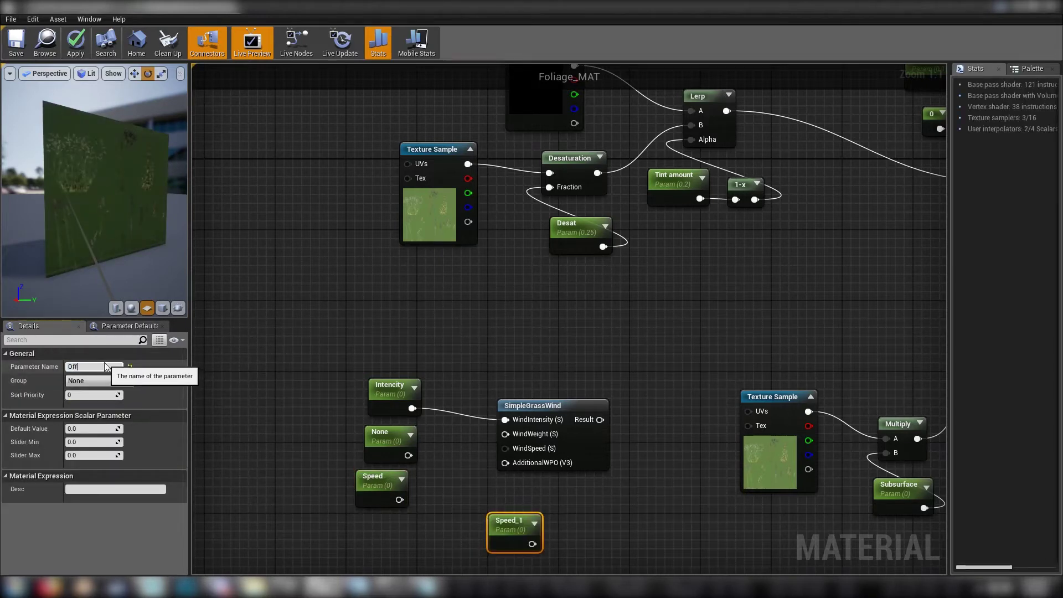
{"action": "type", "text": "Offset"}
{"action": "key", "text": "Return"}
- Place Offset beneath Speed and connect the three lower parameters to WindWeight, WindSpeed and AdditionalWPO in order
{"action": "left_click_drag", "start_coordinate": [505, 522], "coordinate": [372, 531]}
{"action": "left_click_drag", "start_coordinate": [408, 455], "coordinate": [399, 500]}
{"action": "left_click_drag", "start_coordinate": [400, 553], "coordinate": [506, 463]}
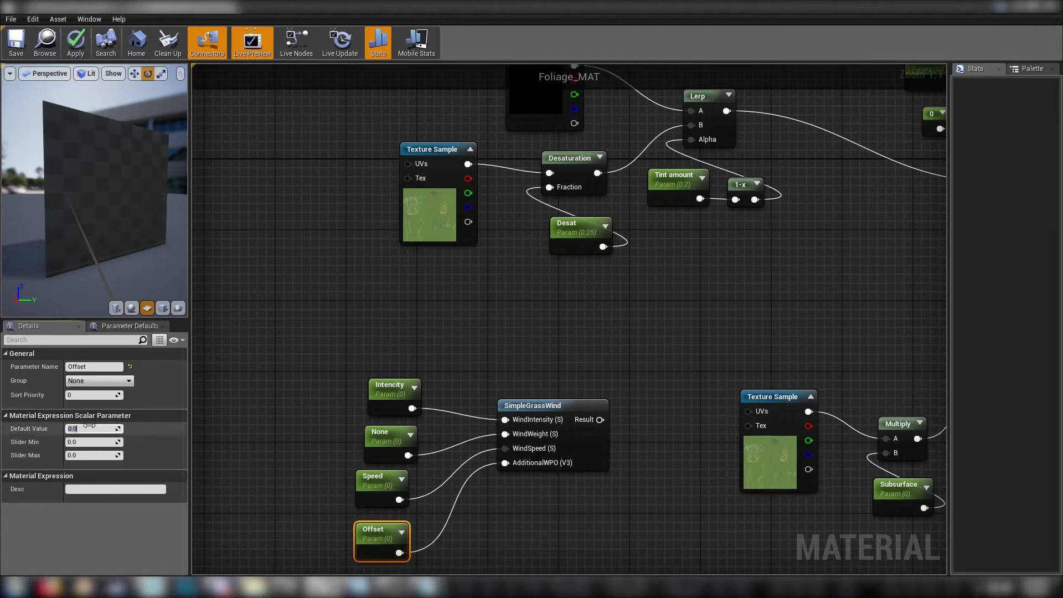
- Set the default values of the Offset and Speed parameters to 1
{"action": "type", "text": "1"}
{"action": "key", "text": "Return"}
{"action": "left_click", "coordinate": [377, 480]}
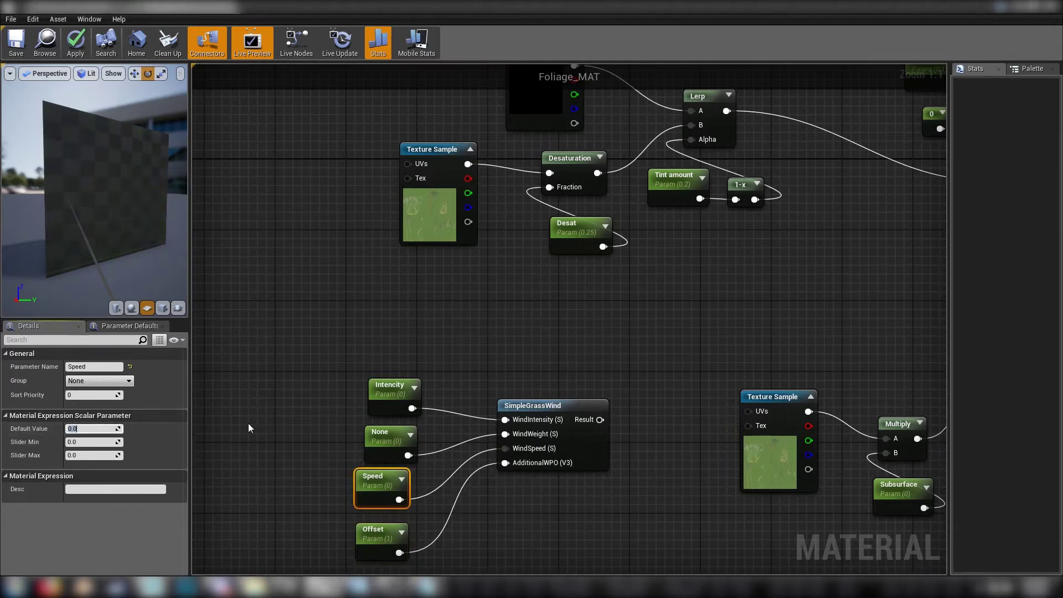
{"action": "type", "text": "1"}
{"action": "key", "text": "Return"}
- Set the default values of the wind weight and Intencity parameters to 1
{"action": "left_click", "coordinate": [382, 438]}
{"action": "left_click", "coordinate": [91, 429]}
{"action": "type", "text": "1"}
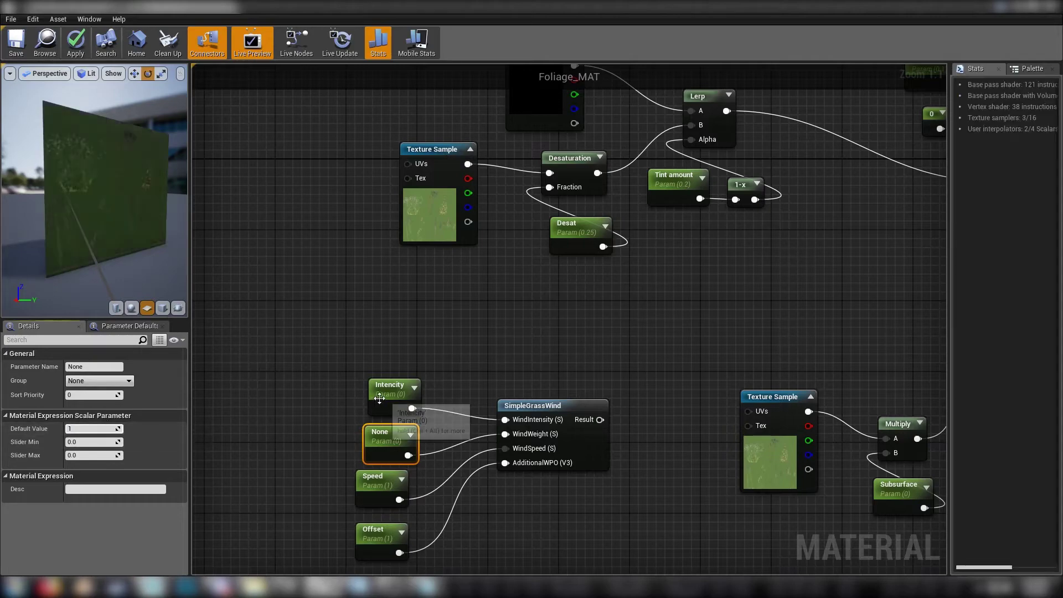
{"action": "key", "text": "Return"}
{"action": "left_click", "coordinate": [379, 398]}
{"action": "left_click", "coordinate": [91, 428]}
{"action": "type", "text": "1"}
{"action": "key", "text": "Return"}
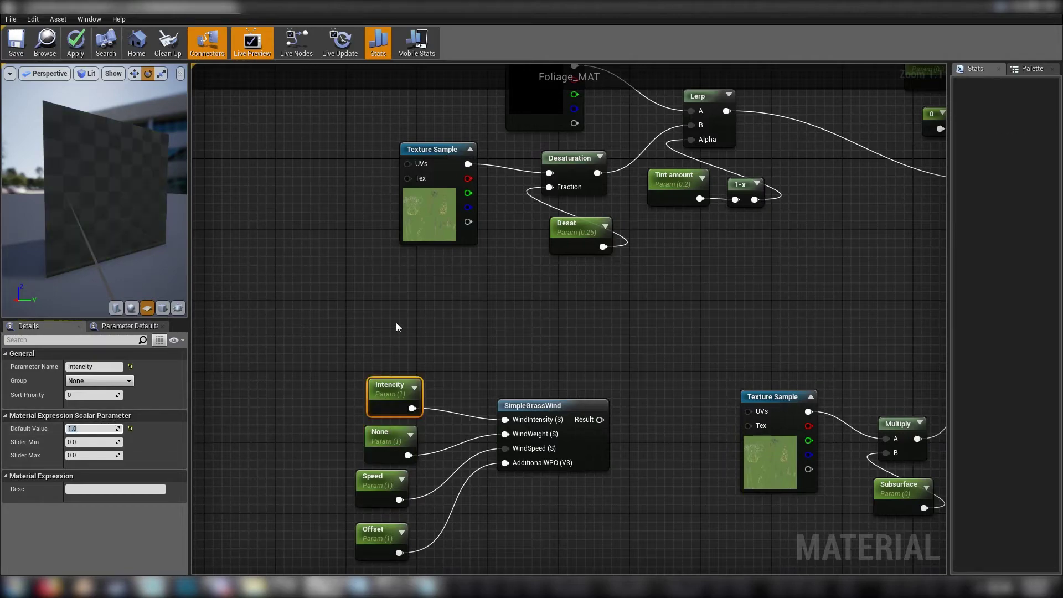
{"action": "left_click", "coordinate": [397, 326]}
- Add a Multiply node driven by the Result output of SimpleGrassWind
{"action": "right_click_drag", "start_coordinate": [554, 340], "coordinate": [368, 380]}
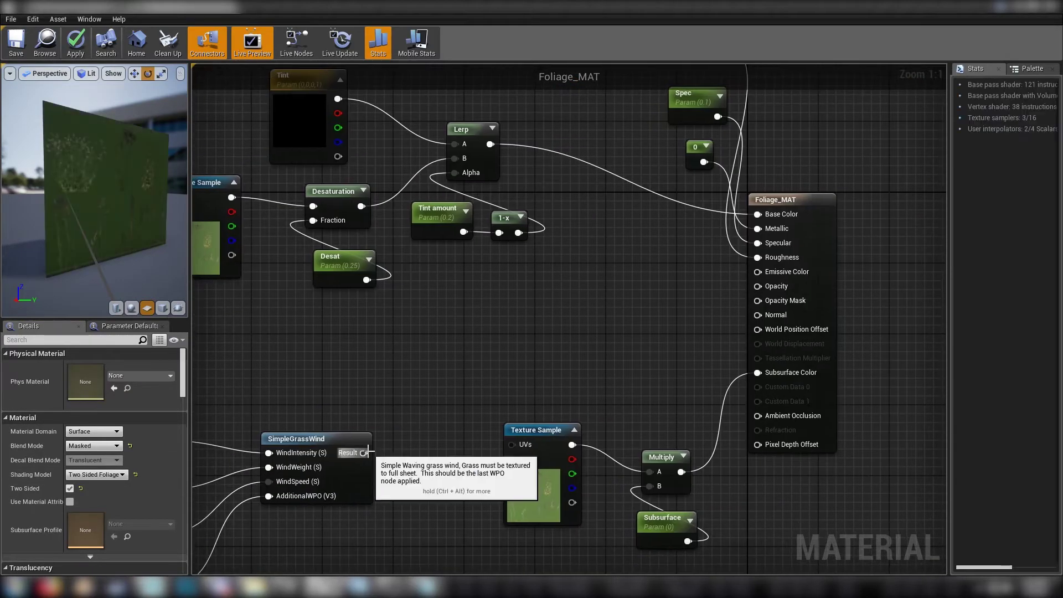
{"action": "left_click_drag", "start_coordinate": [365, 452], "coordinate": [432, 364]}
{"action": "type", "text": "mult"}
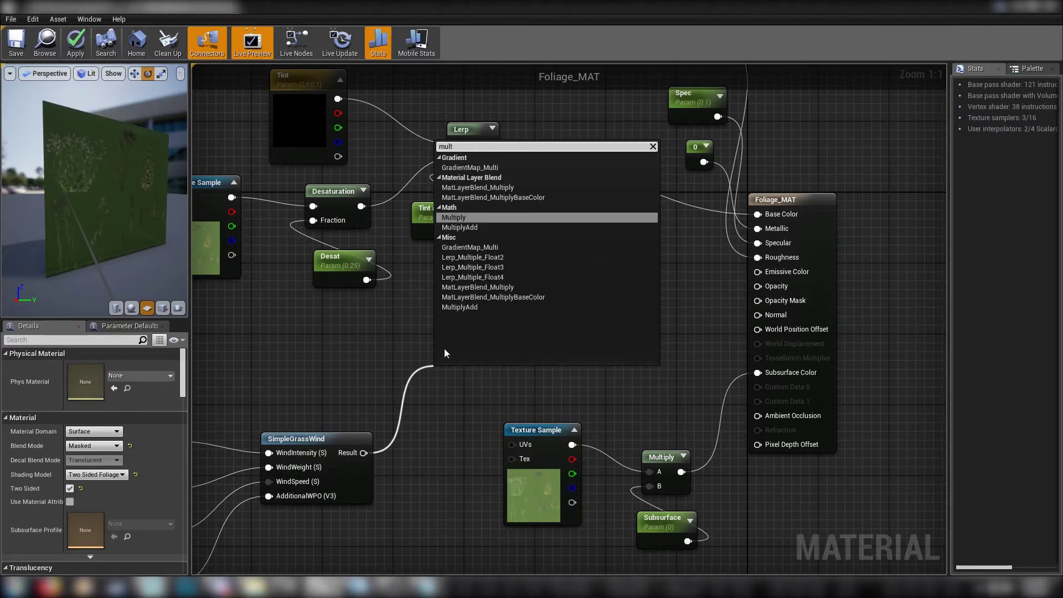
{"action": "key", "text": "Return"}
- Add a Texture Sample above the SimpleGrassWind node and assign the black-to-white wind gradient texture to it
{"action": "right_click_drag", "start_coordinate": [215, 357], "coordinate": [538, 331]}
{"action": "left_click", "coordinate": [550, 299]}
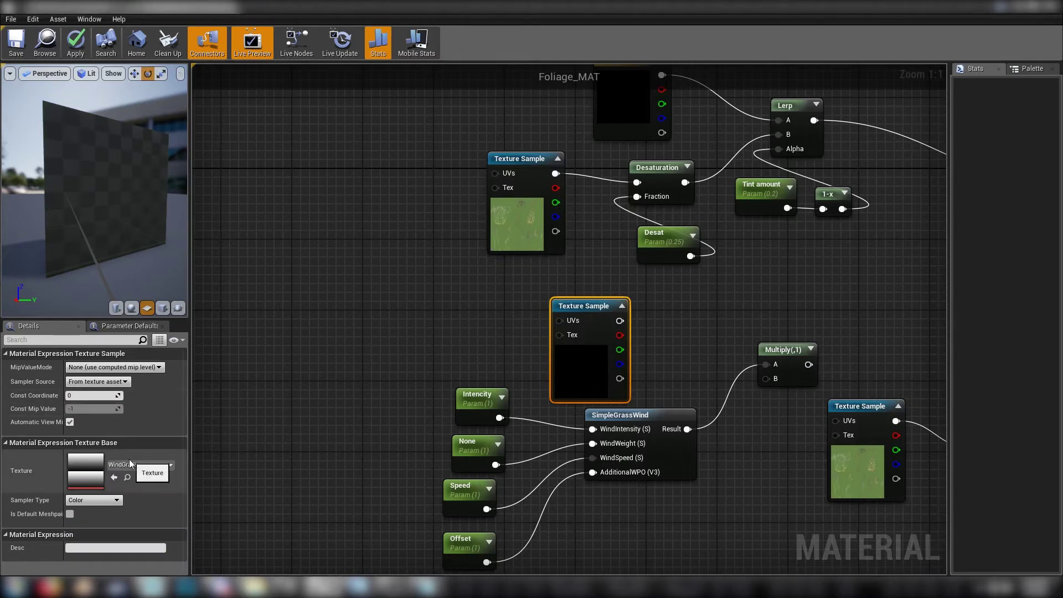
{"action": "left_click", "coordinate": [642, 300]}
{"action": "right_click_drag", "start_coordinate": [606, 307], "coordinate": [533, 309]}
{"action": "left_click_drag", "start_coordinate": [533, 310], "coordinate": [566, 296]}
{"action": "right_click_drag", "start_coordinate": [566, 295], "coordinate": [499, 286]}
- Spread out the gradient texture, wind and Multiply nodes and connect the gradient Texture Sample to the Multiply's B input
{"action": "left_click_drag", "start_coordinate": [270, 397], "coordinate": [367, 540]}
{"action": "left_click_drag", "start_coordinate": [349, 396], "coordinate": [526, 584]}
{"action": "left_click_drag", "start_coordinate": [502, 283], "coordinate": [547, 369]}
{"action": "left_click_drag", "start_coordinate": [480, 162], "coordinate": [634, 250]}
{"action": "left_click", "coordinate": [394, 245]}
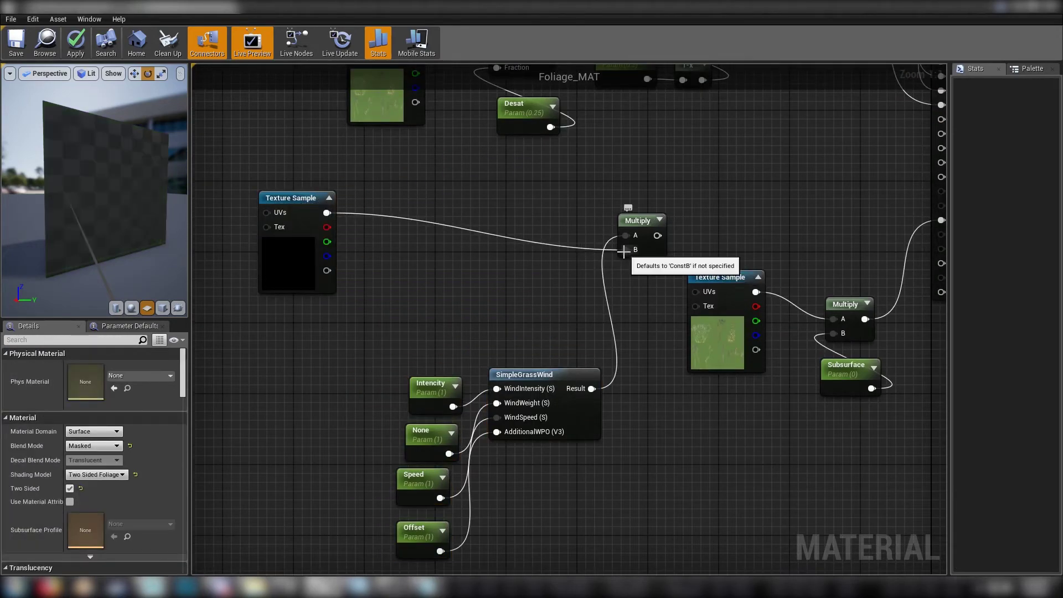
- Add a Multiply node fed by the gradient Texture Sample, with a new scalar parameter named Sway on its B input
{"action": "left_click_drag", "start_coordinate": [327, 213], "coordinate": [450, 207]}
{"action": "type", "text": "mul"}
{"action": "key", "text": "Return"}
{"action": "left_click", "coordinate": [393, 278]}
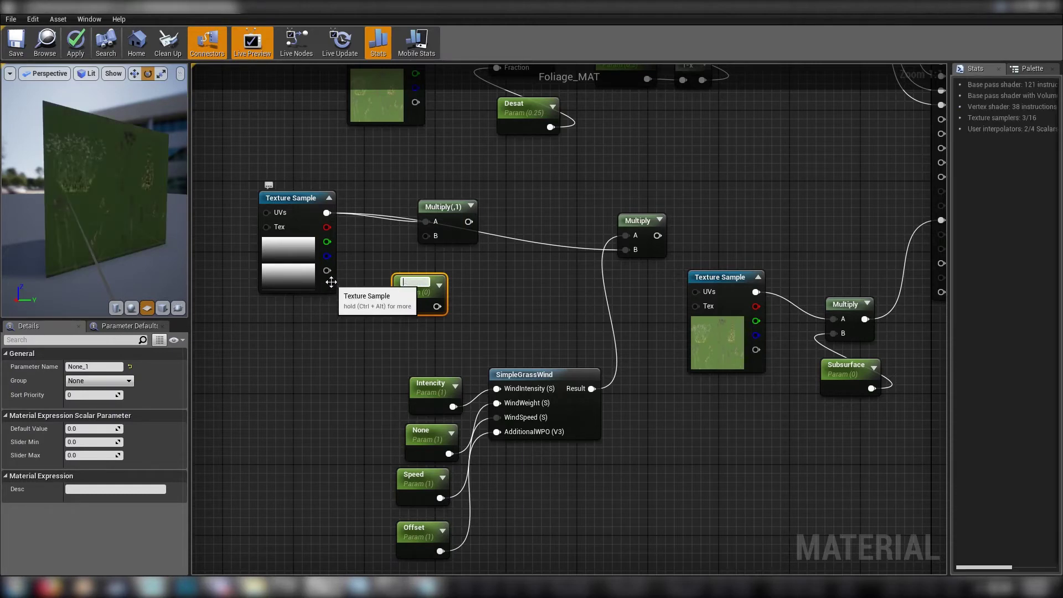
{"action": "key", "text": "Return"}
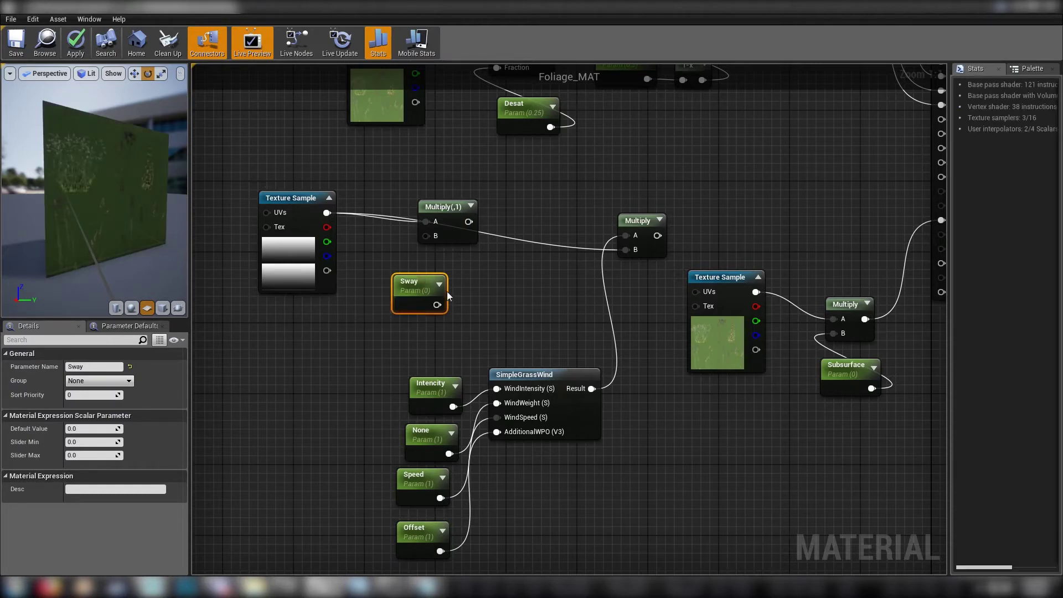
{"action": "left_click_drag", "start_coordinate": [437, 305], "coordinate": [593, 388]}
- Combine the Sway Multiply with the SimpleGrassWind result in the wind Multiply and connect it to World Position Offset
{"action": "right_click_drag", "start_coordinate": [592, 240], "coordinate": [482, 283]}
{"action": "right_click_drag", "start_coordinate": [593, 240], "coordinate": [597, 259]}
{"action": "left_click_drag", "start_coordinate": [542, 308], "coordinate": [826, 249]}
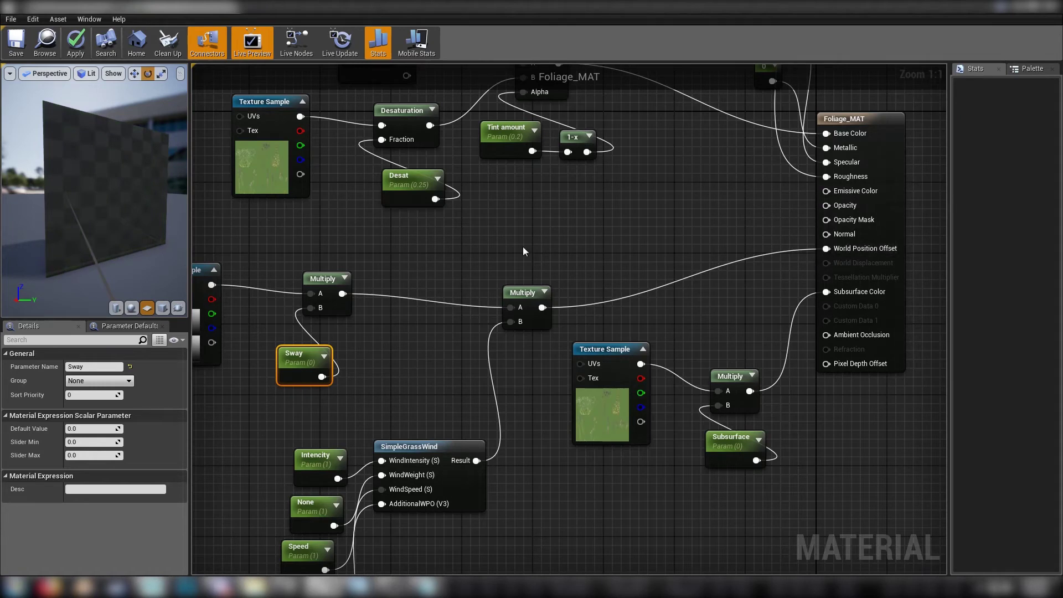
- Set the Sway parameter's default value to 1
{"action": "right_click_drag", "start_coordinate": [523, 247], "coordinate": [583, 327]}
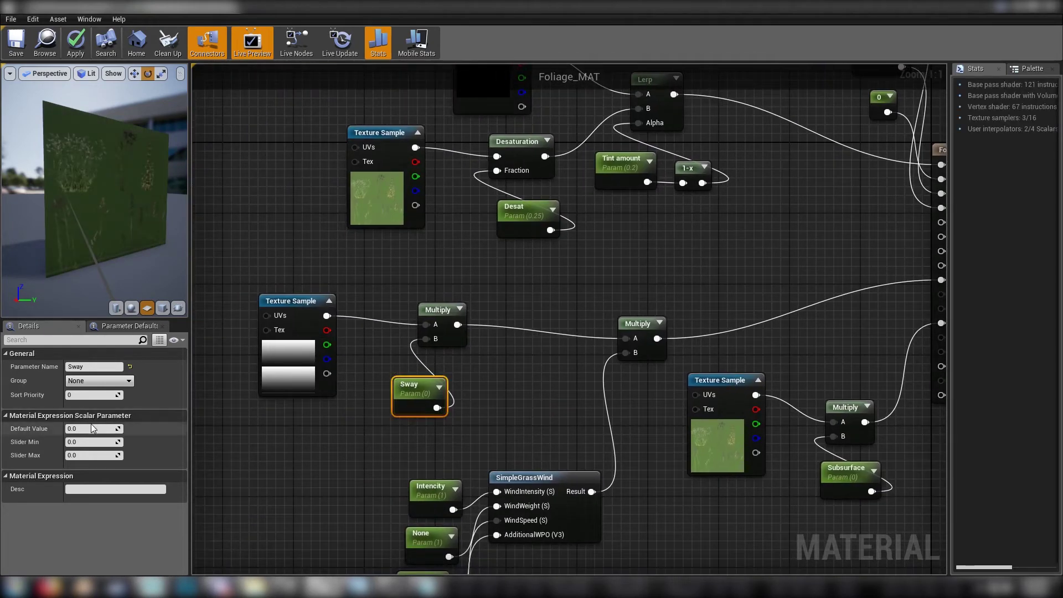
{"action": "type", "text": "1"}
{"action": "key", "text": "Return"}
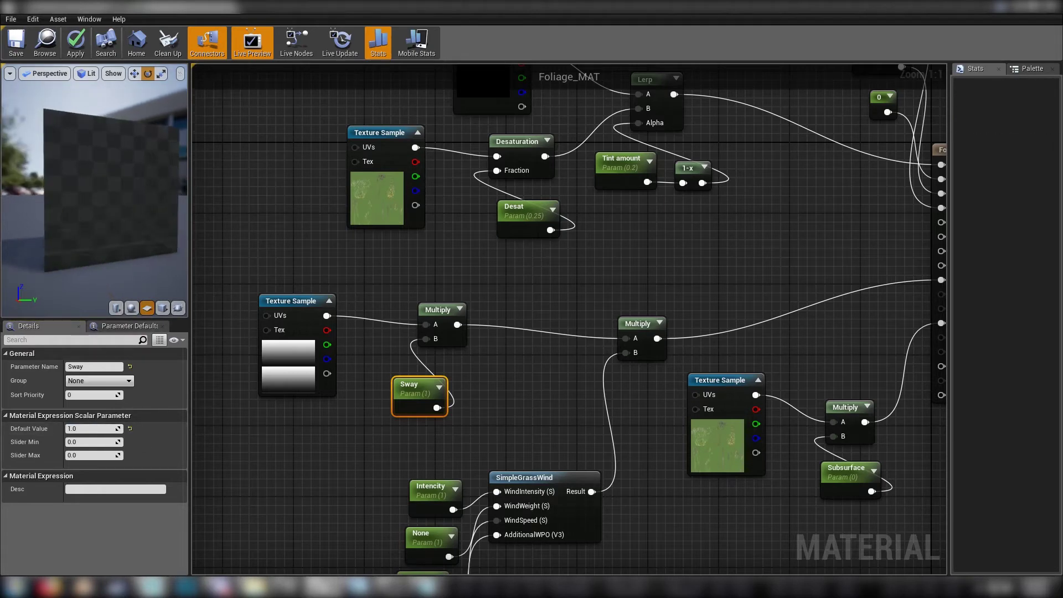
- Examine the wind motion on the foliage preview plane from several angles in an enlarged preview
{"action": "left_click_drag", "start_coordinate": [141, 211], "coordinate": [129, 222]}
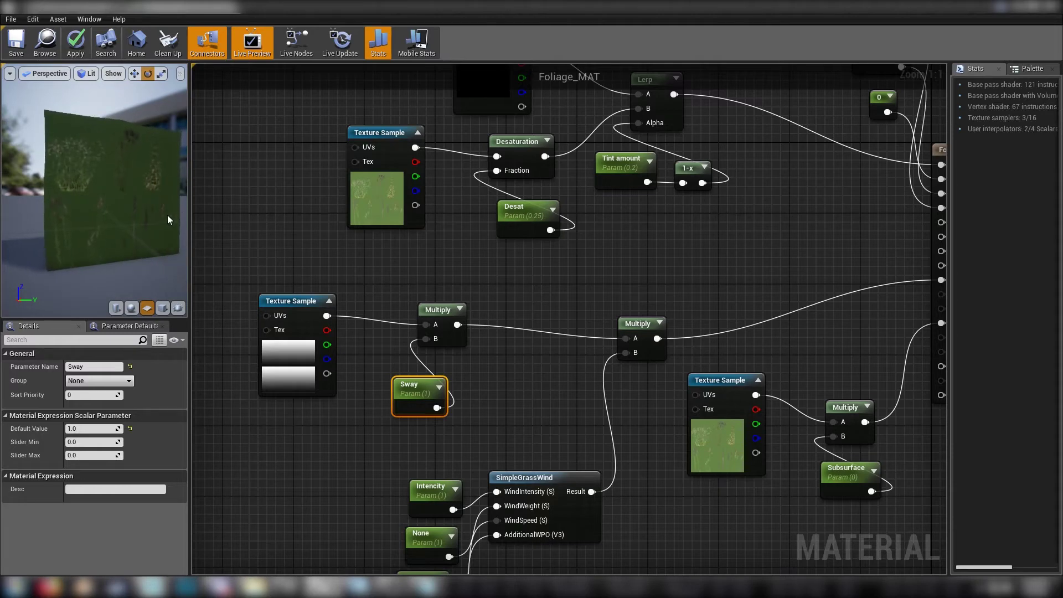
{"action": "left_click_drag", "start_coordinate": [190, 210], "coordinate": [376, 238]}
{"action": "left_click_drag", "start_coordinate": [205, 235], "coordinate": [173, 229]}
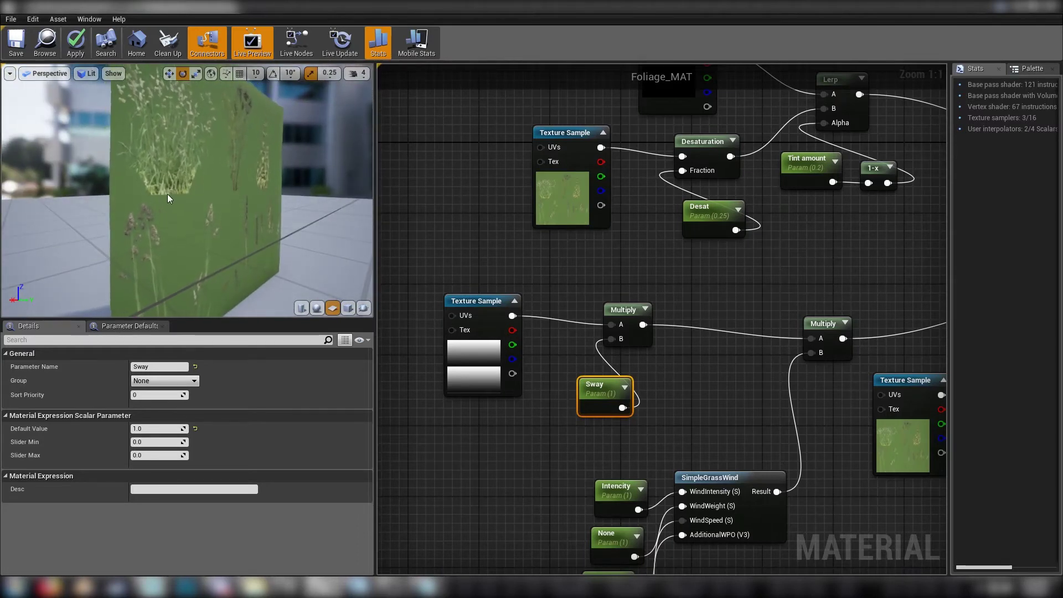
{"action": "left_click_drag", "start_coordinate": [157, 109], "coordinate": [157, 110]}
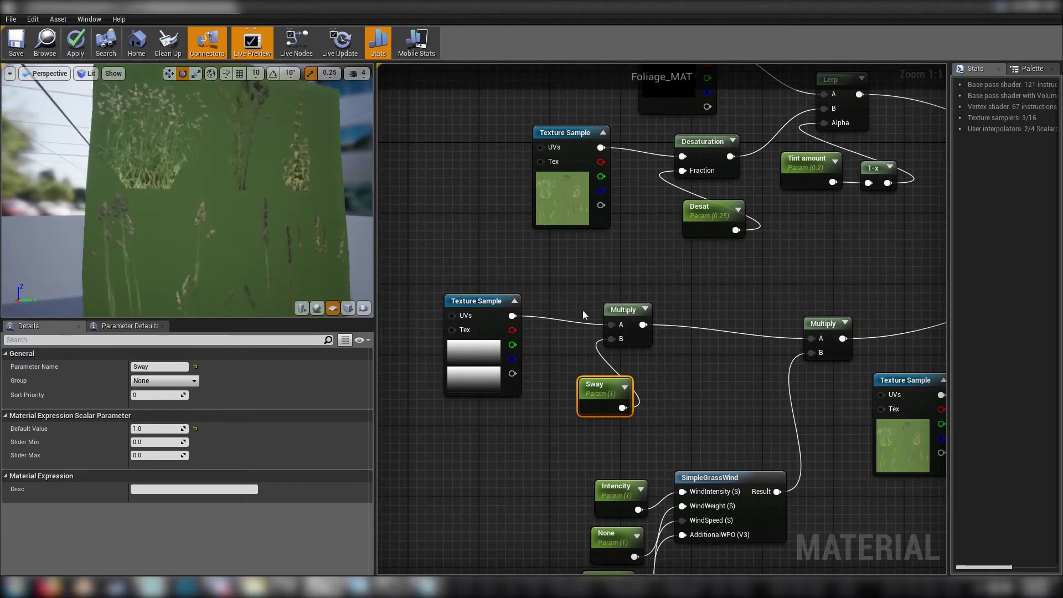
{"action": "left_click_drag", "start_coordinate": [283, 227], "coordinate": [282, 227]}
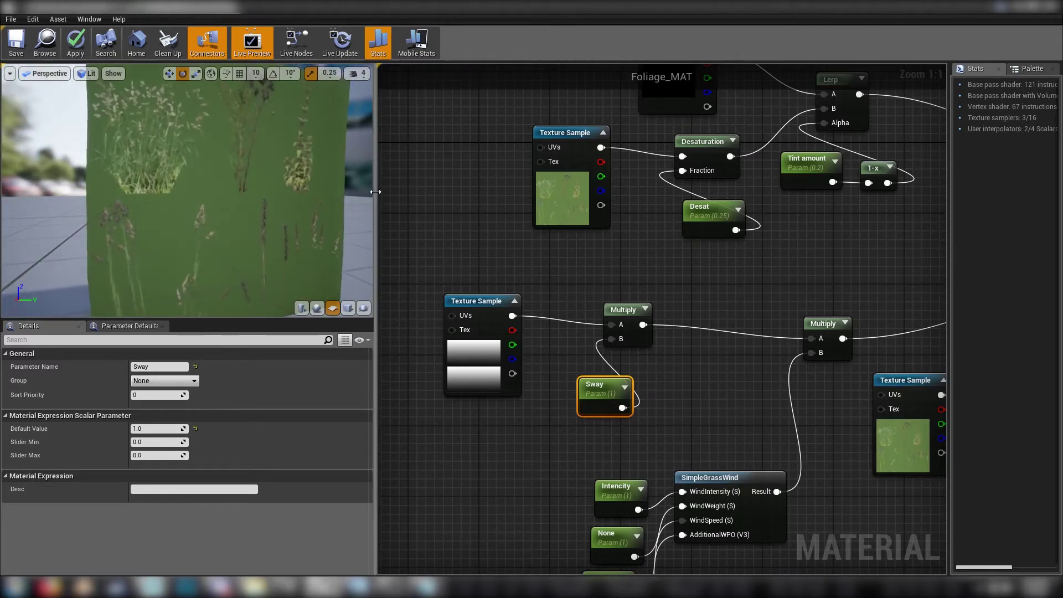
{"action": "left_click_drag", "start_coordinate": [375, 194], "coordinate": [222, 208]}
{"action": "left_click", "coordinate": [352, 240]}
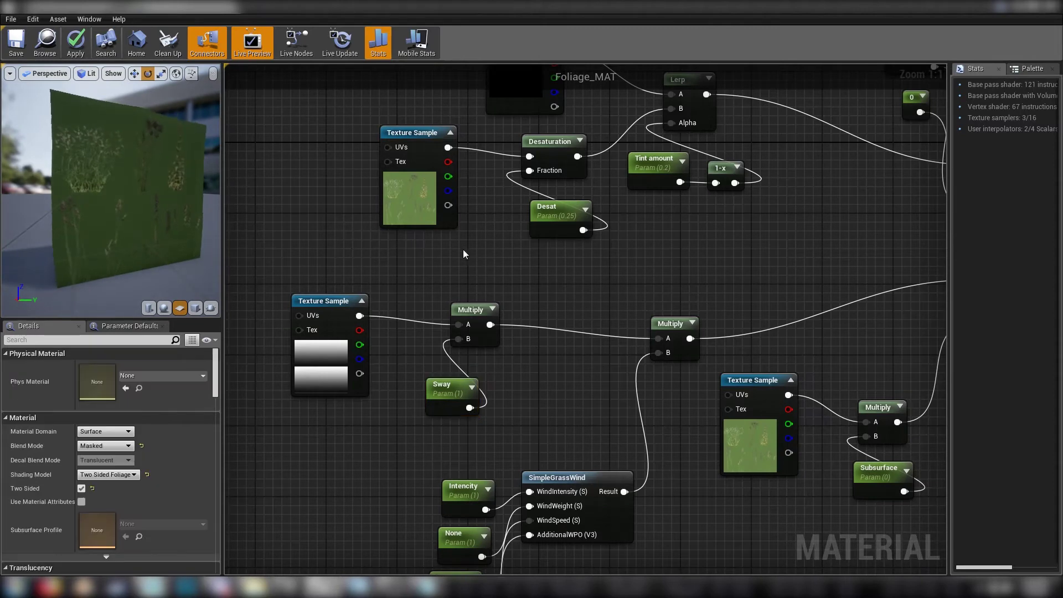
- Move the Sway parameter and its Multiply node together slightly lower in the graph
{"action": "right_click_drag", "start_coordinate": [453, 282], "coordinate": [360, 323]}
{"action": "left_click_drag", "start_coordinate": [348, 364], "coordinate": [368, 429]}
{"action": "left_click_drag", "start_coordinate": [383, 354], "coordinate": [375, 388]}
{"action": "left_click", "coordinate": [366, 342]}
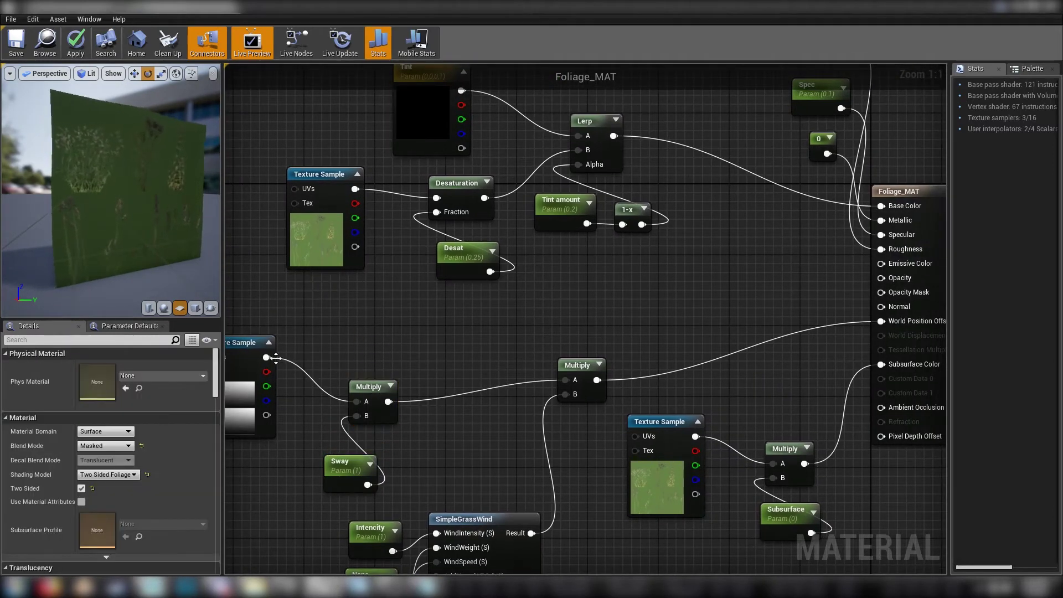
- Chain an Add node and a Clamp node from the gradient Texture Sample and place both above the wind Multiply
{"action": "left_click_drag", "start_coordinate": [266, 357], "coordinate": [502, 333]}
{"action": "type", "text": "add"}
{"action": "key", "text": "Return"}
{"action": "type", "text": "clamp"}
{"action": "key", "text": "Return"}
{"action": "left_click_drag", "start_coordinate": [417, 314], "coordinate": [518, 347]}
{"action": "left_click_drag", "start_coordinate": [521, 334], "coordinate": [646, 304]}
{"action": "left_click", "coordinate": [721, 281]}
- Multiply the Lerp output by the Clamp output and connect the product to Base Color
{"action": "left_click_drag", "start_coordinate": [613, 135], "coordinate": [737, 241]}
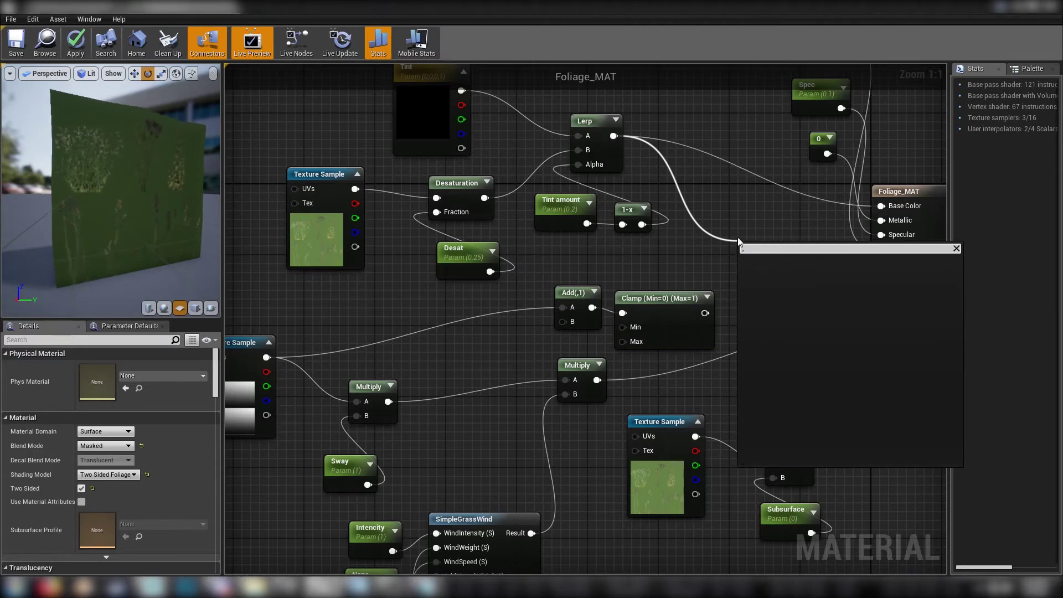
{"action": "type", "text": "mul"}
{"action": "left_click", "coordinate": [775, 319]}
{"action": "left_click_drag", "start_coordinate": [705, 313], "coordinate": [882, 207]}
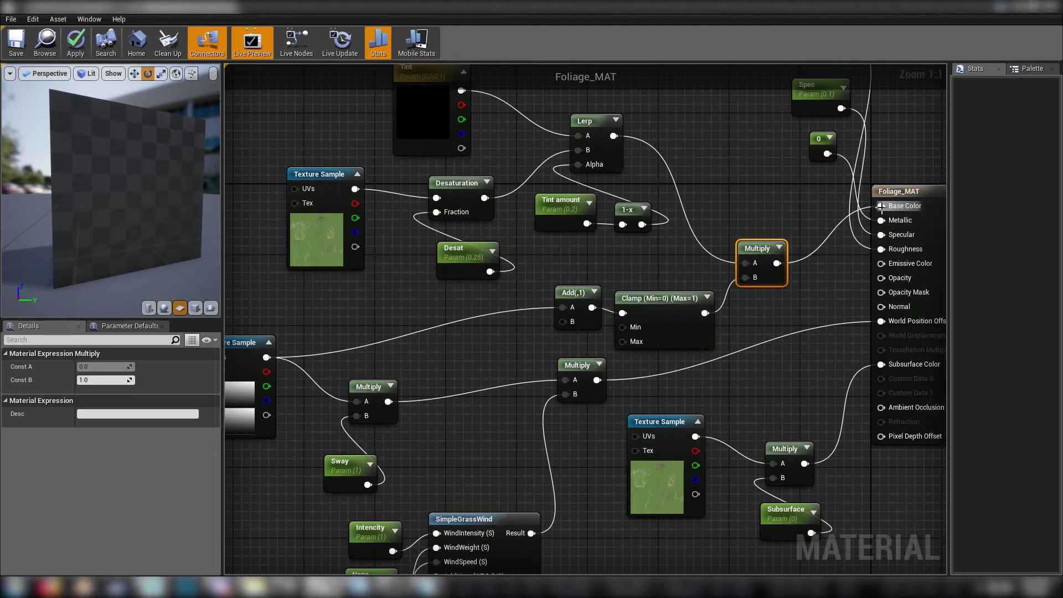
{"action": "left_click", "coordinate": [488, 316]}
{"action": "right_click_drag", "start_coordinate": [452, 404], "coordinate": [530, 284]}
{"action": "right_click_drag", "start_coordinate": [333, 384], "coordinate": [330, 361]}
{"action": "right_click_drag", "start_coordinate": [541, 335], "coordinate": [519, 456]}
{"action": "right_click_drag", "start_coordinate": [503, 333], "coordinate": [467, 373]}
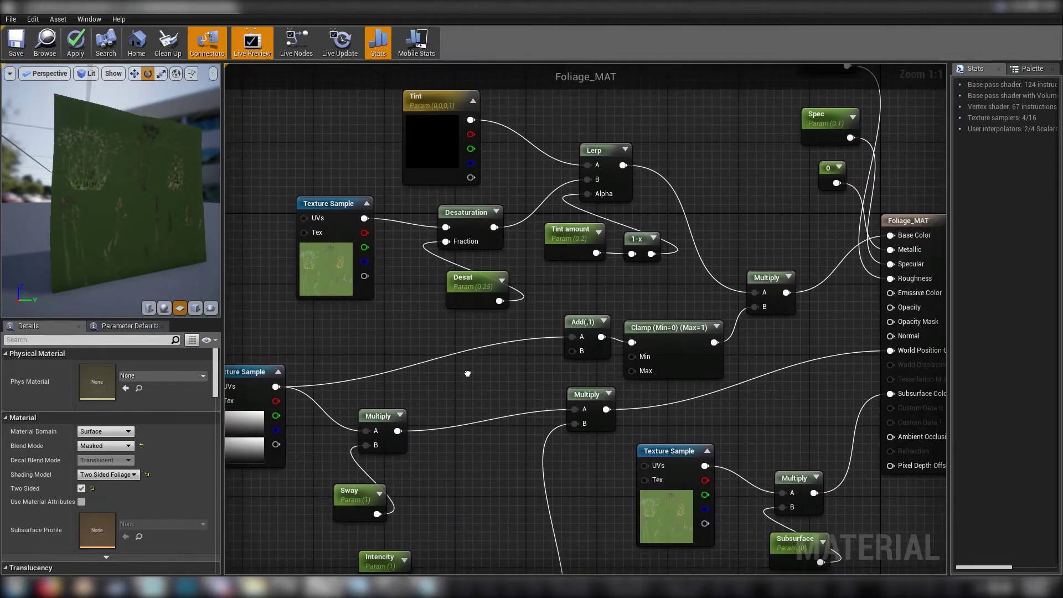
- Save the Foliage_MAT material after reviewing its node graph
{"action": "right_click_drag", "start_coordinate": [392, 431], "coordinate": [555, 352]}
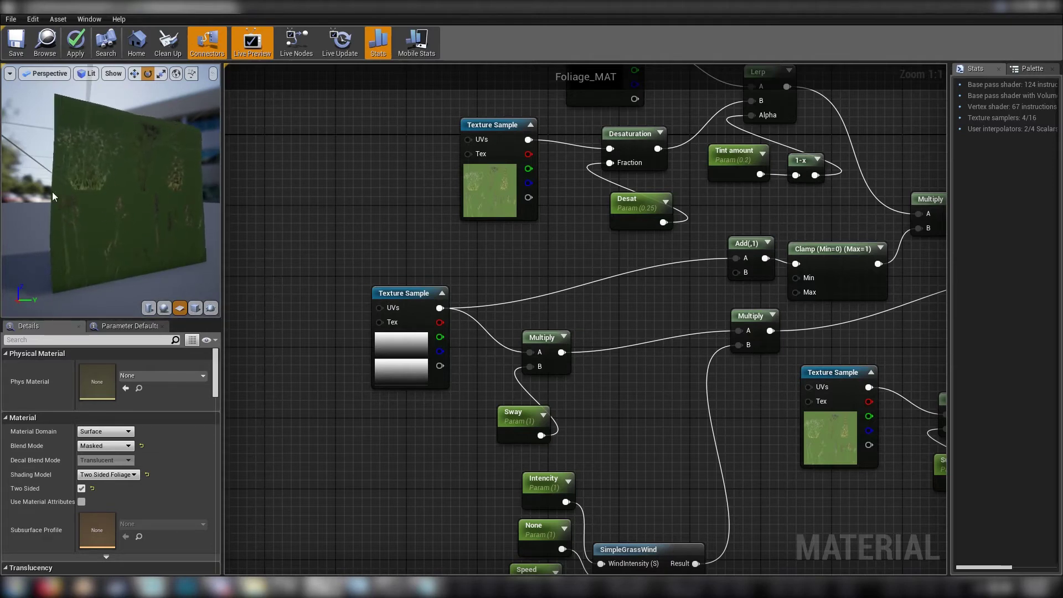
{"action": "right_click_drag", "start_coordinate": [381, 215], "coordinate": [237, 211]}
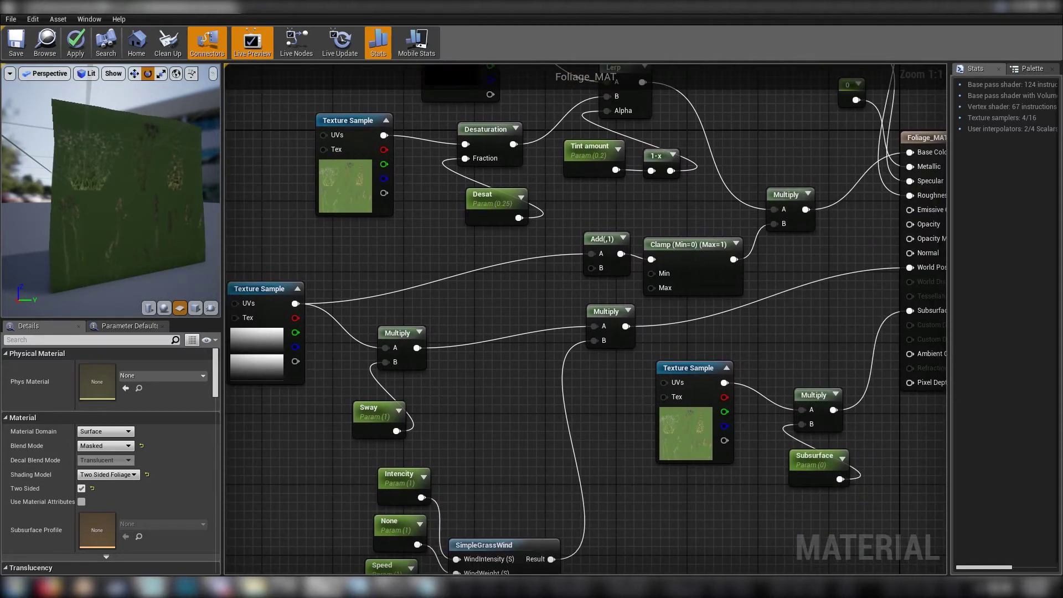
{"action": "left_click", "coordinate": [16, 41]}
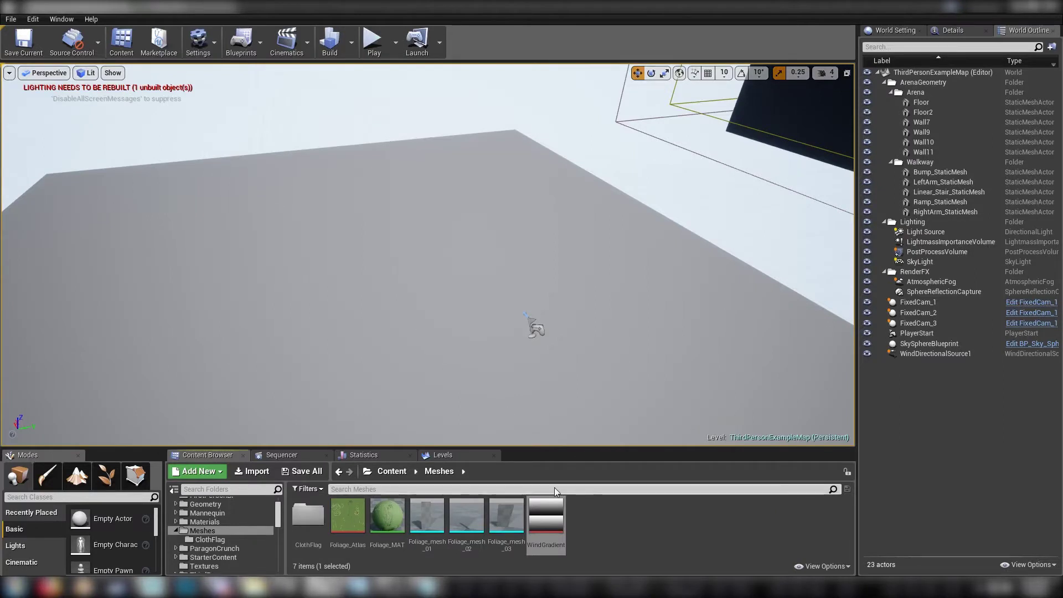
{"action": "right_click_drag", "start_coordinate": [576, 360], "coordinate": [510, 382]}
{"action": "right_click_drag", "start_coordinate": [653, 387], "coordinate": [731, 393]}
{"action": "key", "text": "ctrl+w"}
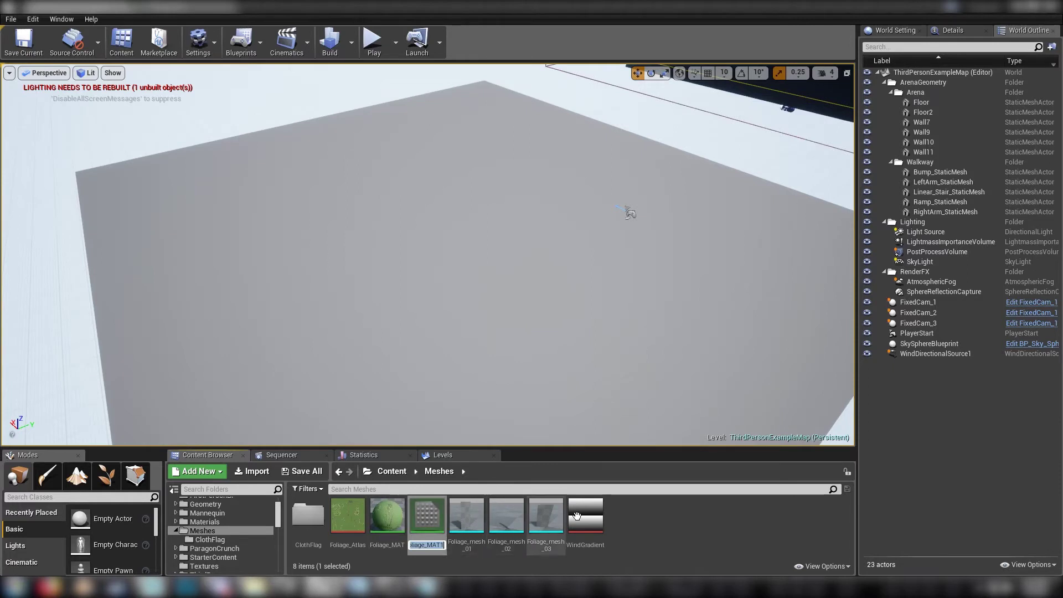
{"action": "key", "text": "Return"}
{"action": "key", "text": "Delete"}
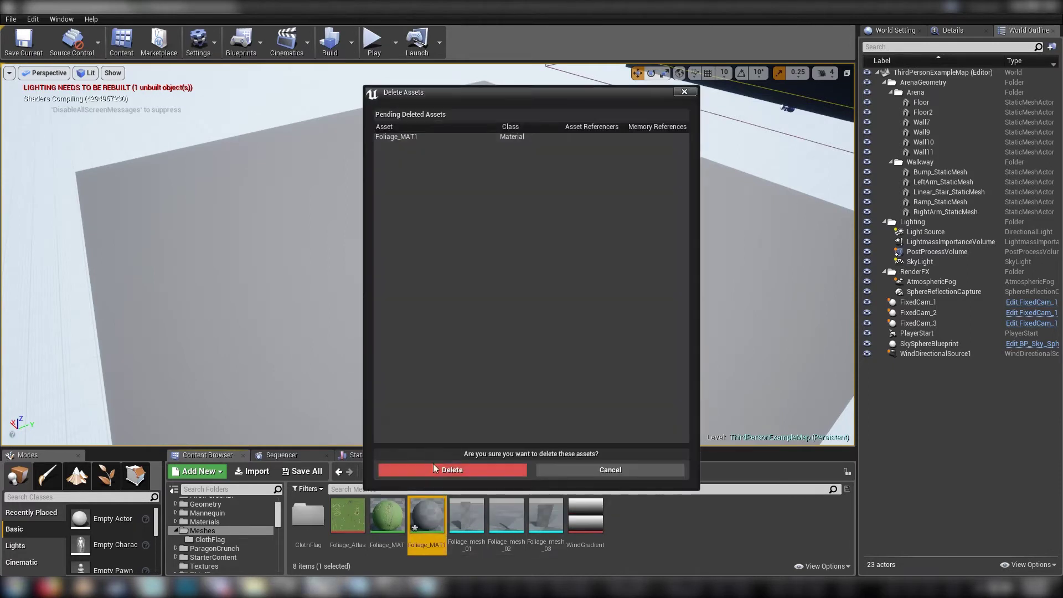
{"action": "left_click", "coordinate": [432, 471]}
- Create a material instance from Foliage_MAT and open the three foliage meshes for editing
{"action": "right_click", "coordinate": [388, 515]}
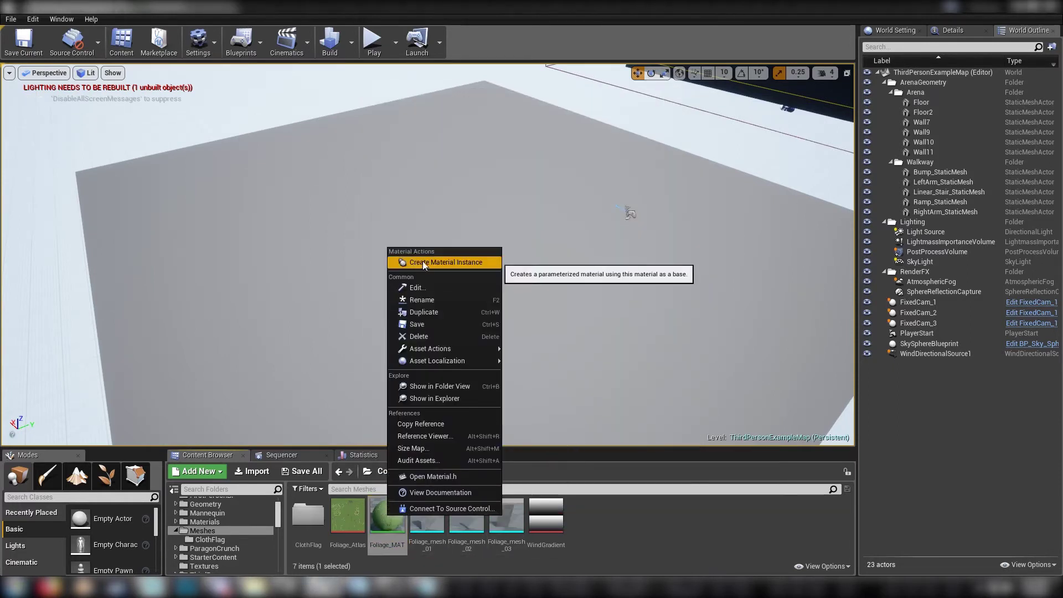
{"action": "left_click", "coordinate": [423, 263]}
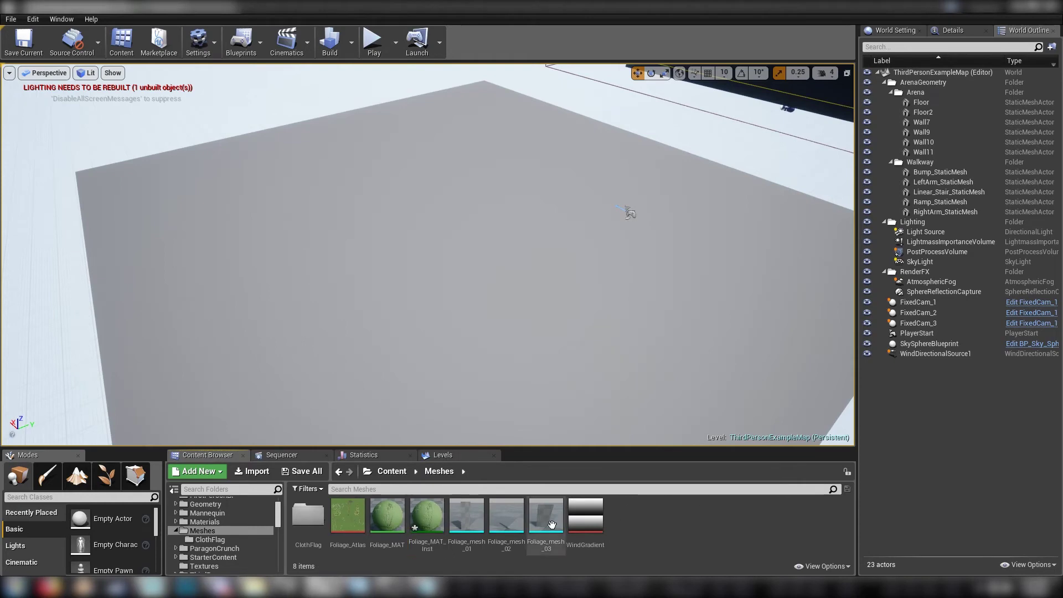
{"action": "left_click", "coordinate": [467, 515]}
{"action": "left_click", "coordinate": [549, 513], "text": "shift"}
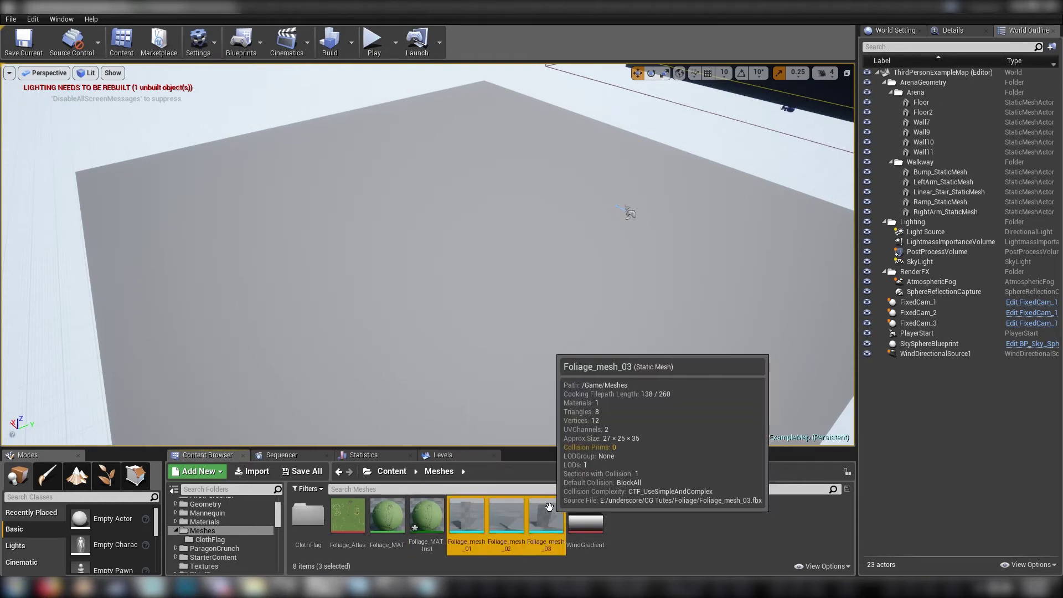
{"action": "double_click", "coordinate": [548, 509]}
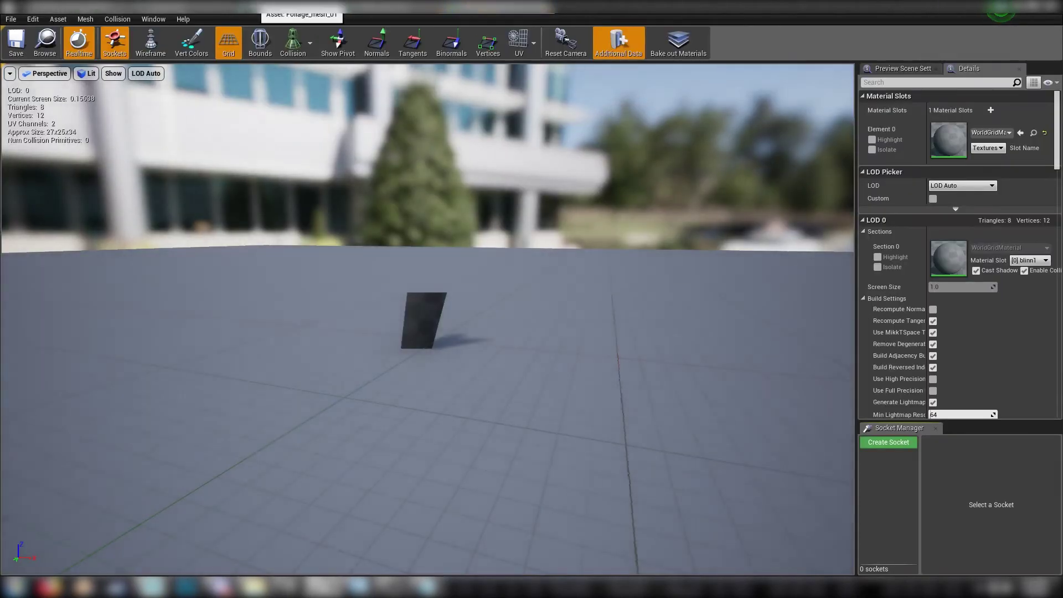
- Assign Foliage_MAT_Inst to the material slot of Foliage_mesh_01
{"action": "left_click", "coordinate": [338, 10]}
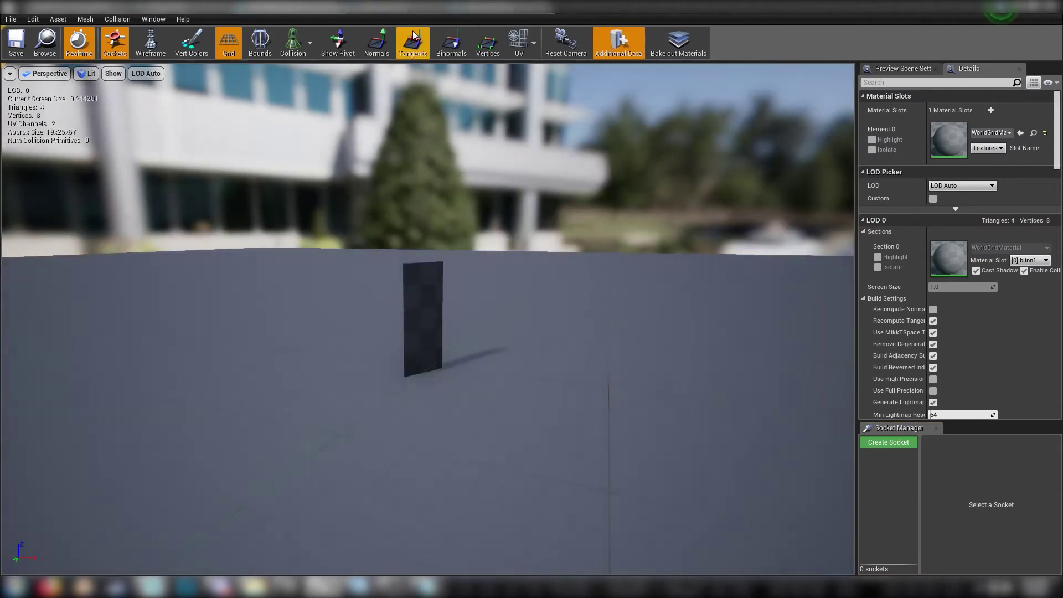
{"action": "left_click", "coordinate": [995, 137]}
{"action": "type", "text": "foli"}
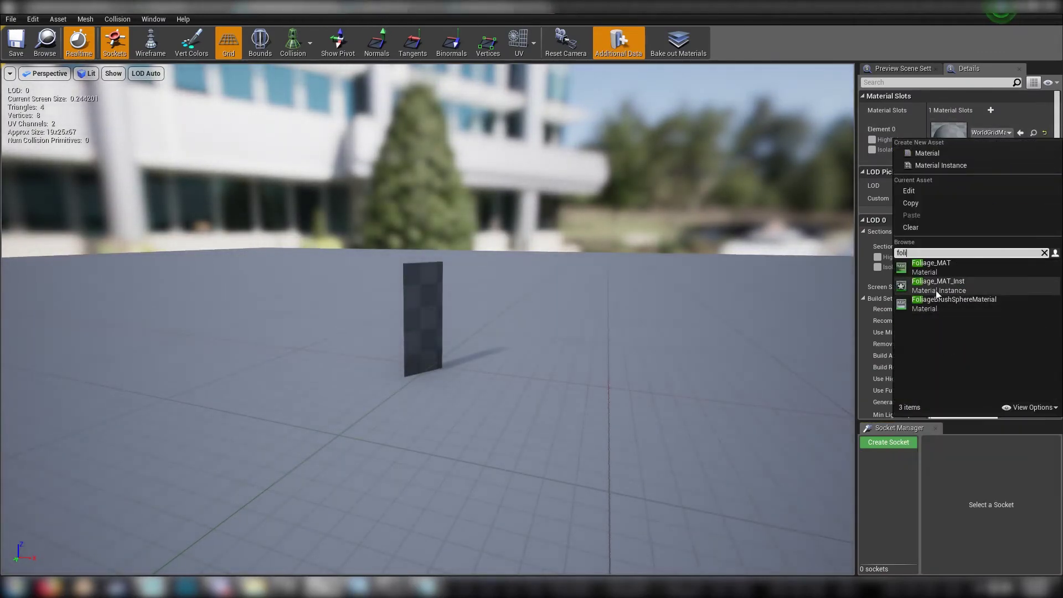
{"action": "left_click", "coordinate": [938, 283]}
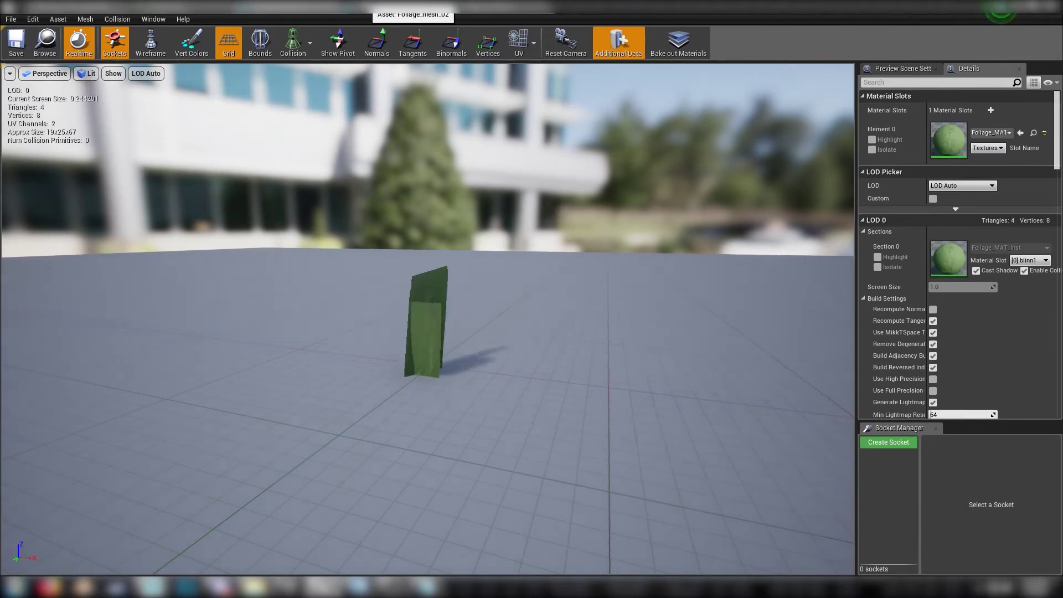
- Assign Foliage_MAT_Inst to the material slot of Foliage_mesh_02
{"action": "left_click", "coordinate": [387, 6]}
{"action": "left_click", "coordinate": [998, 136]}
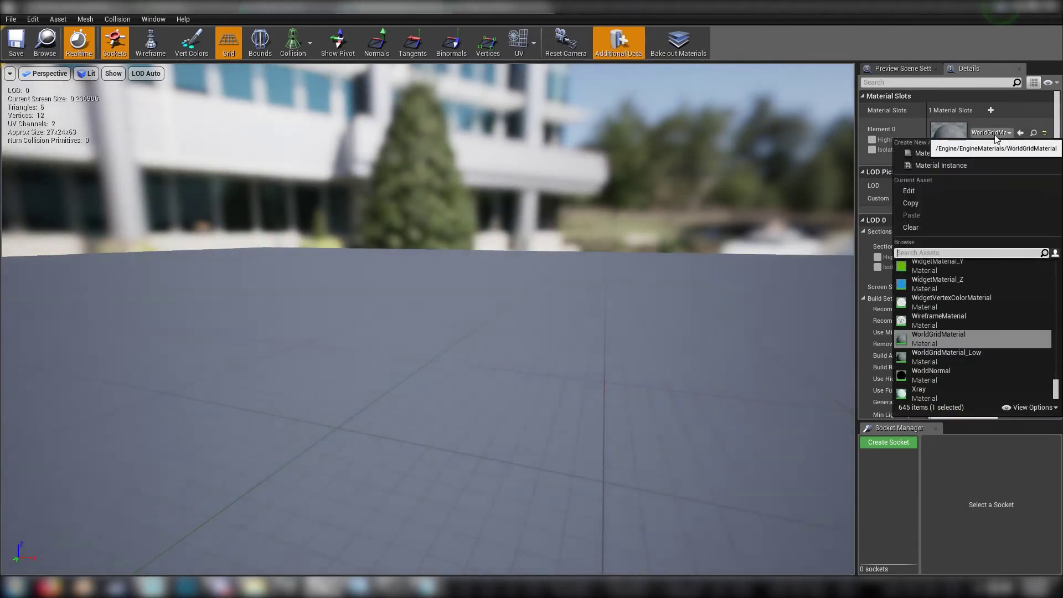
{"action": "type", "text": "folia"}
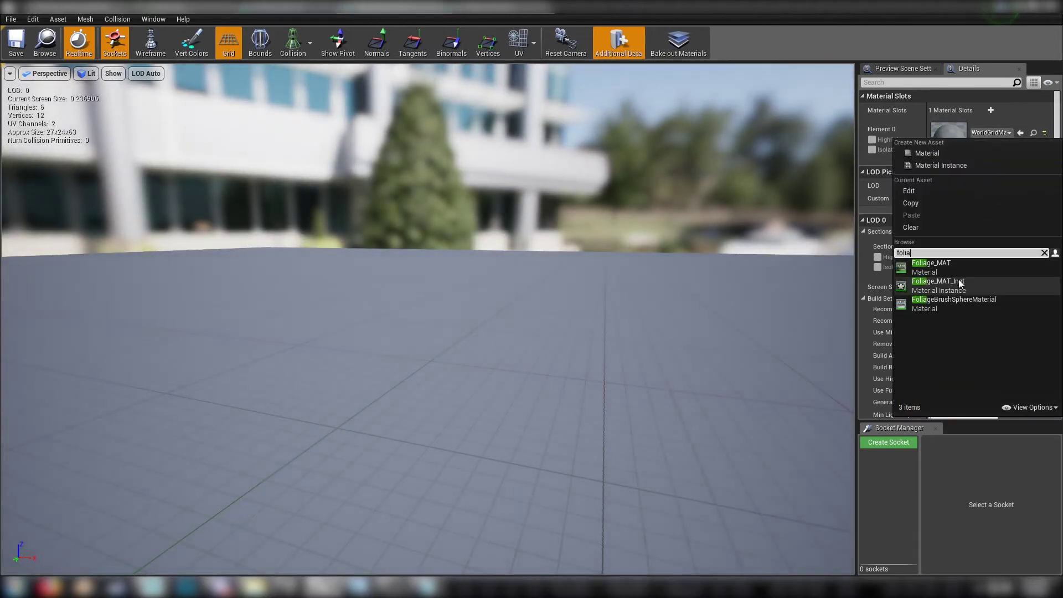
{"action": "left_click", "coordinate": [960, 284]}
- Assign Foliage_MAT_Inst to the material slot of Foliage_mesh_03
{"action": "left_click", "coordinate": [496, 6]}
{"action": "left_click", "coordinate": [992, 137]}
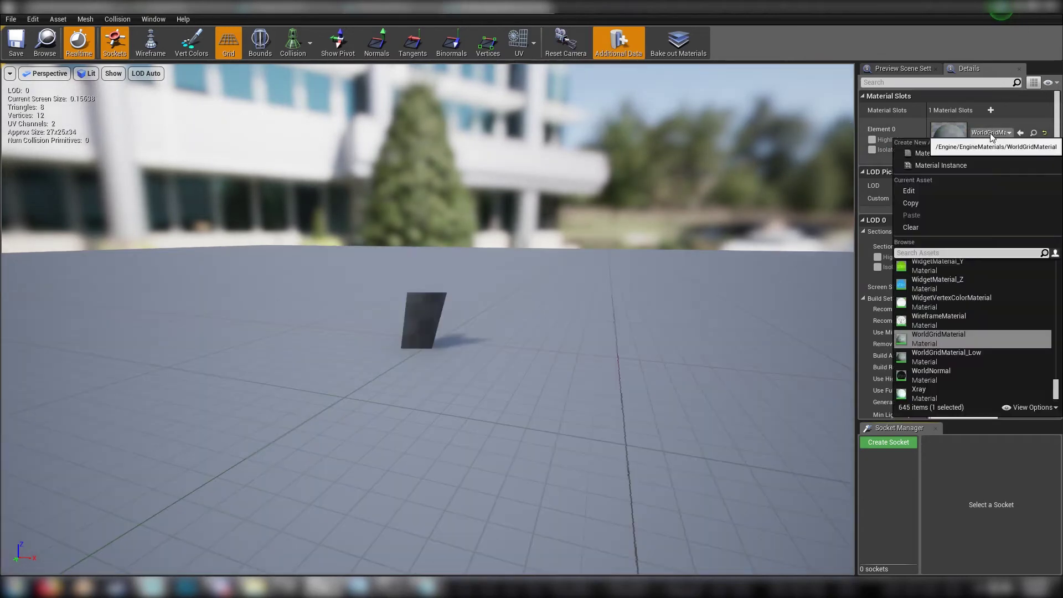
{"action": "type", "text": "foliag"}
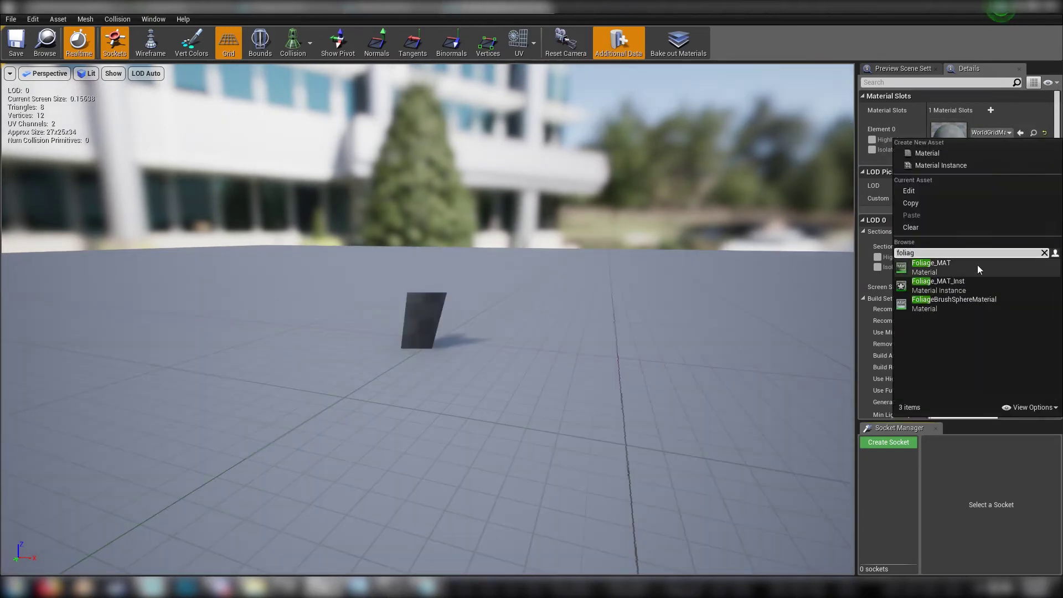
{"action": "left_click", "coordinate": [958, 284]}
{"action": "left_click_drag", "start_coordinate": [525, 344], "coordinate": [431, 321]}
- Connect the atlas Texture Sample's alpha output to Opacity Mask in Foliage_MAT and save the material
{"action": "left_click", "coordinate": [180, 8]}
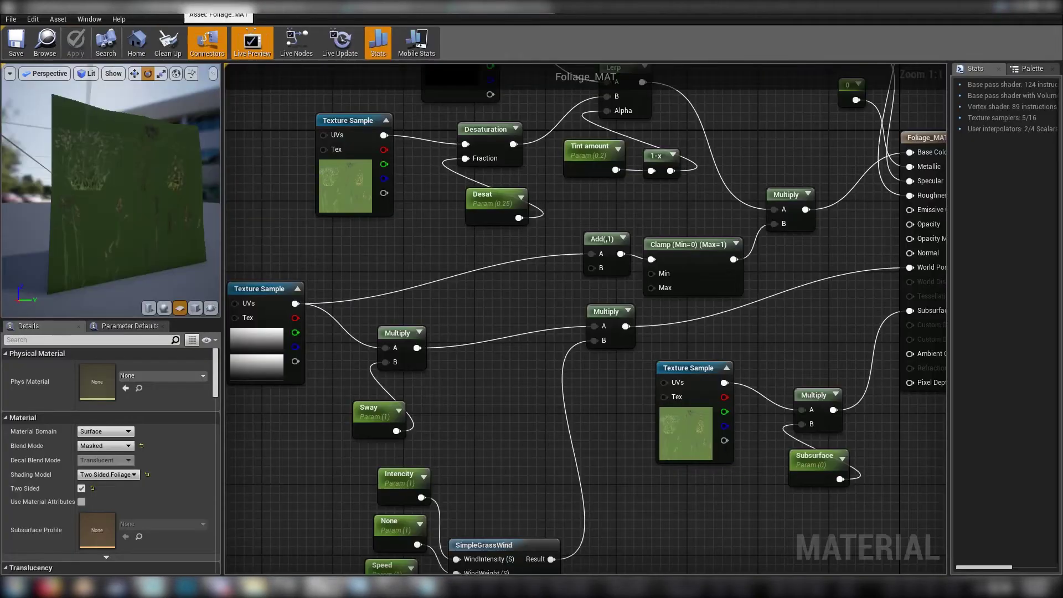
{"action": "right_click_drag", "start_coordinate": [786, 325], "coordinate": [702, 367]}
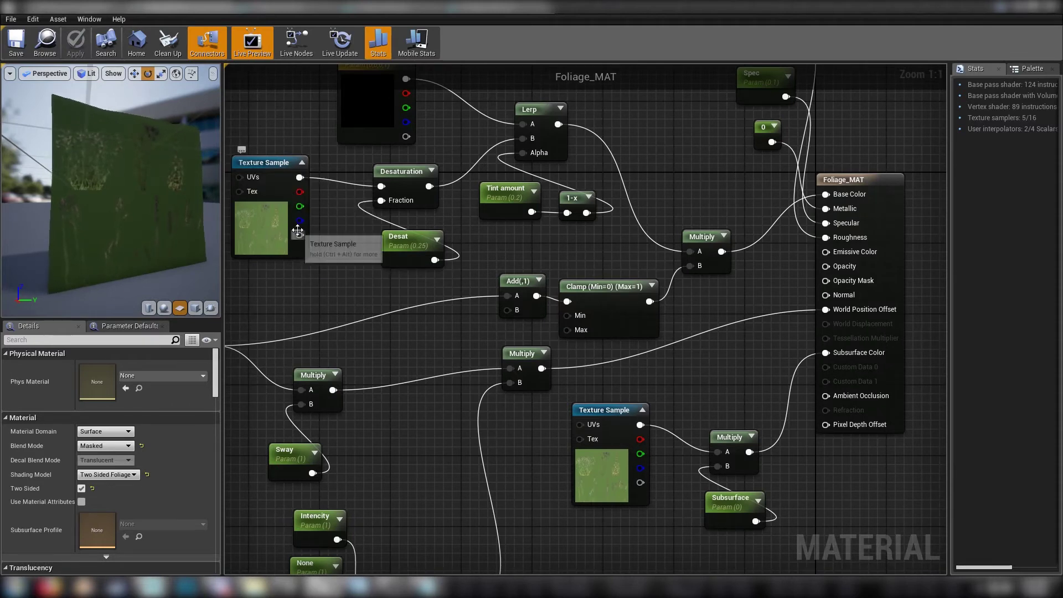
{"action": "left_click_drag", "start_coordinate": [298, 230], "coordinate": [832, 282]}
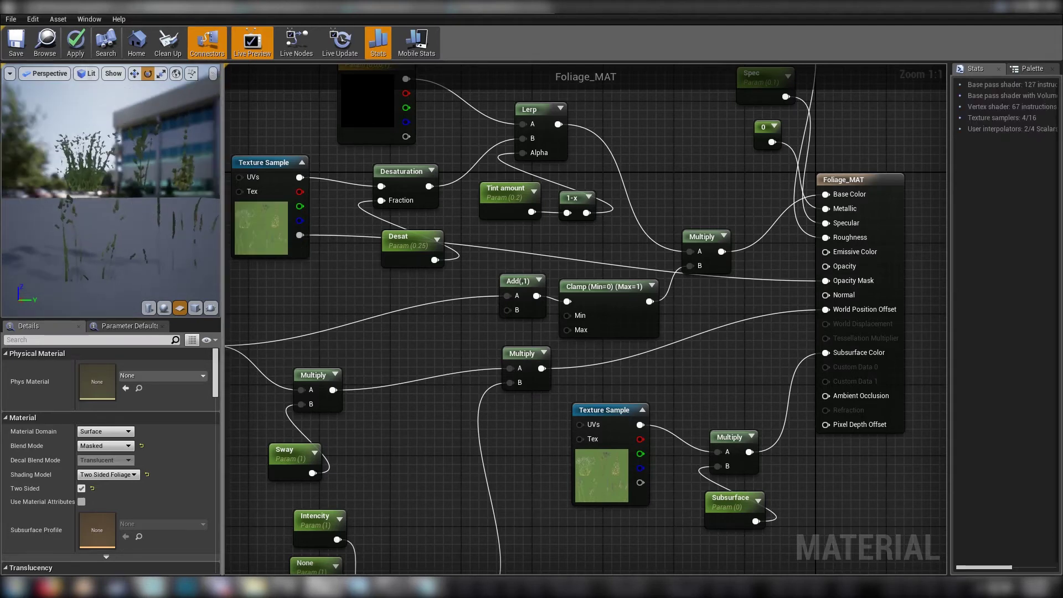
{"action": "left_click", "coordinate": [20, 40]}
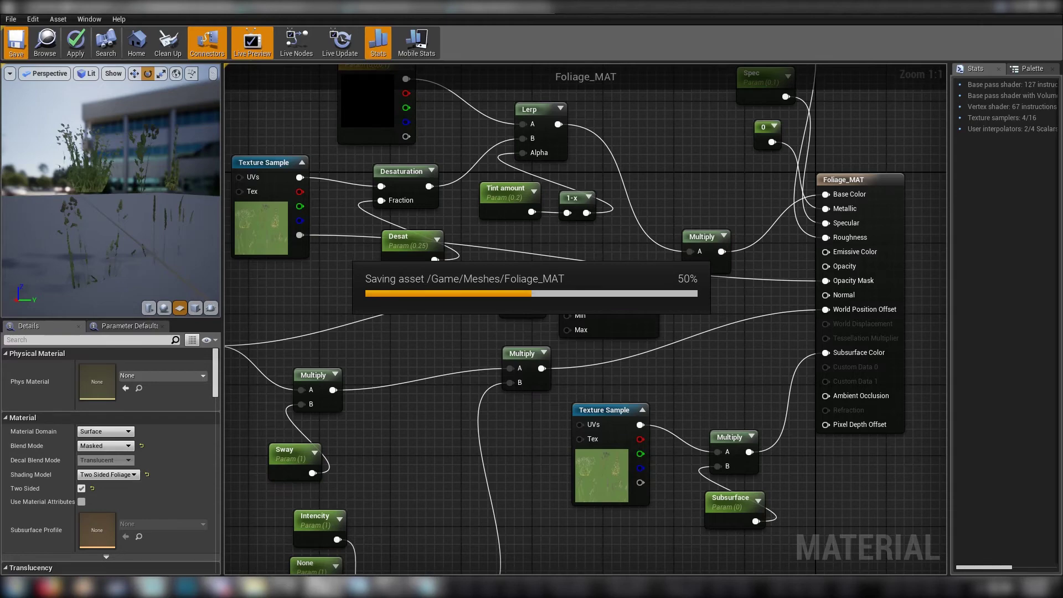
- Examine the masked material on the foliage meshes, viewing Foliage_mesh_03 up close
{"action": "left_click", "coordinate": [296, 12]}
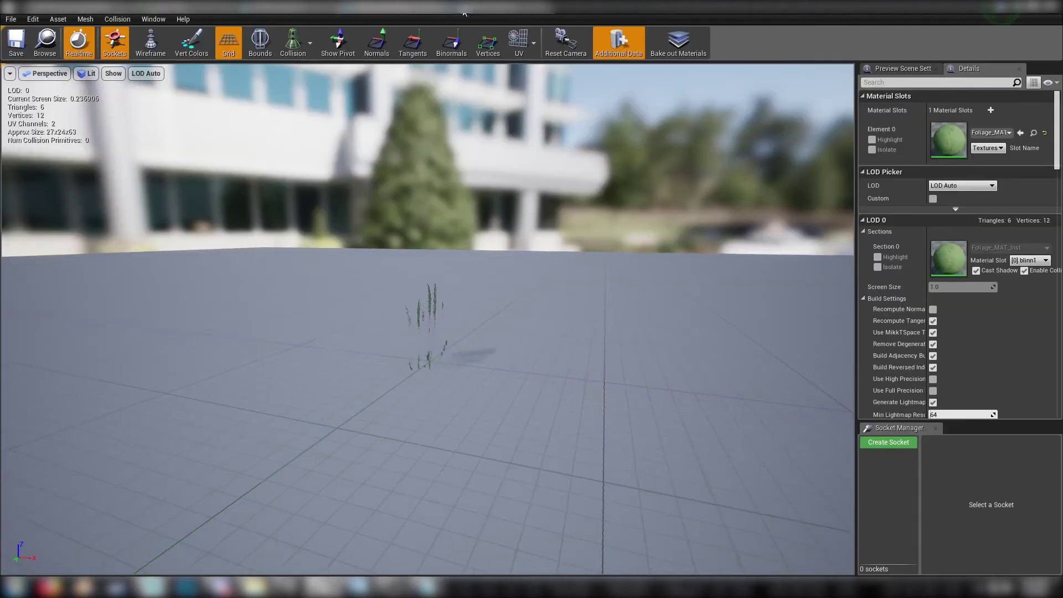
{"action": "left_click", "coordinate": [512, 7]}
{"action": "left_click_drag", "start_coordinate": [526, 249], "coordinate": [561, 232]}
{"action": "scroll", "coordinate": [527, 249], "scroll_direction": "up", "scroll_amount": 4}
{"action": "scroll", "coordinate": [526, 249], "scroll_direction": "down", "scroll_amount": 2}
{"action": "scroll", "coordinate": [526, 249], "scroll_direction": "up", "scroll_amount": 5}
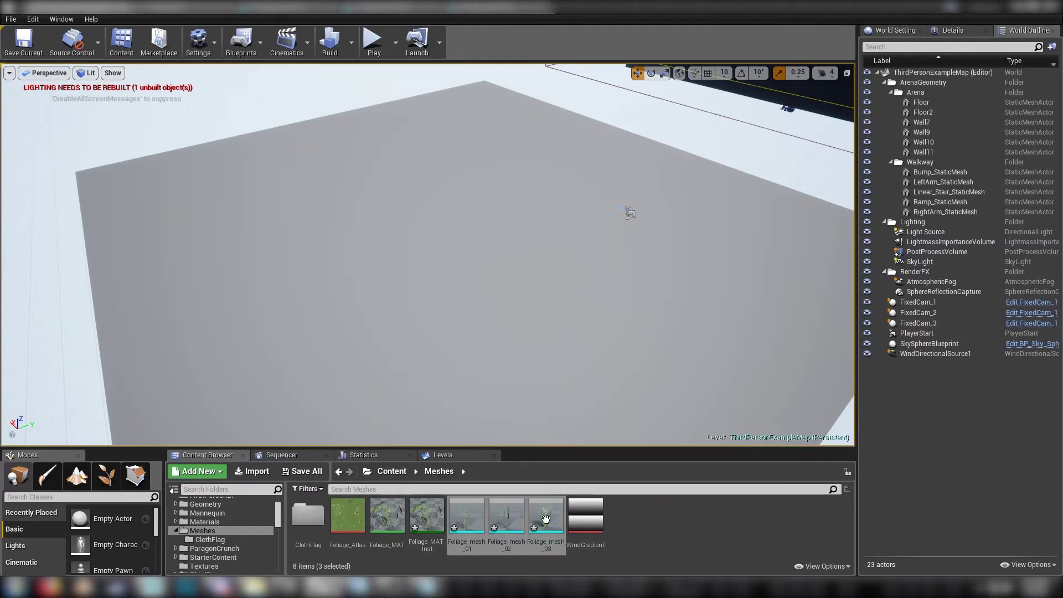
- Dock the Modes tools beside the level viewport at a narrow width and switch to foliage painting
{"action": "left_click_drag", "start_coordinate": [51, 460], "coordinate": [136, 253]}
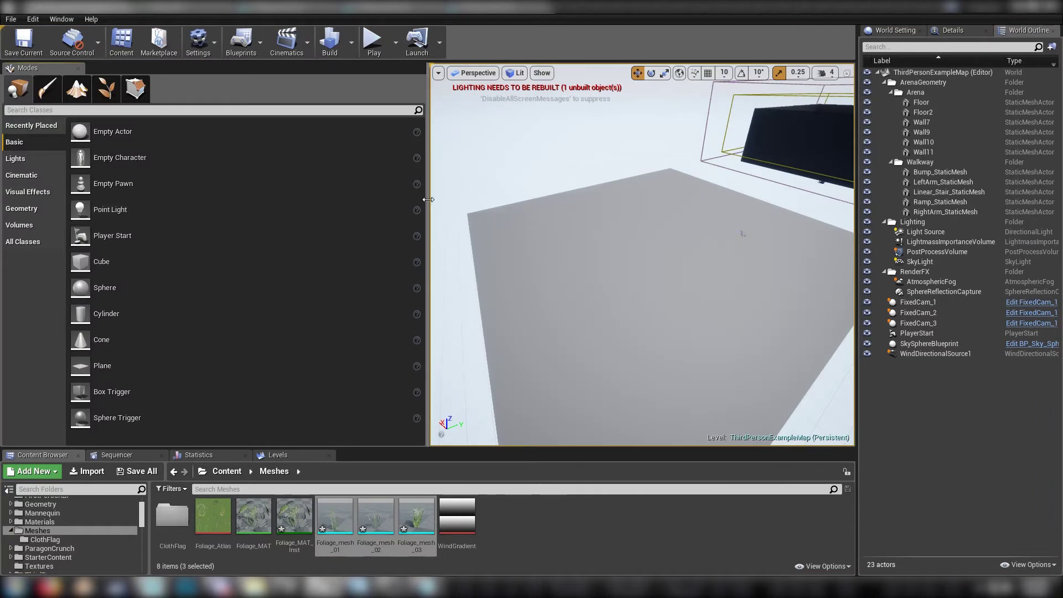
{"action": "left_click_drag", "start_coordinate": [428, 199], "coordinate": [185, 215]}
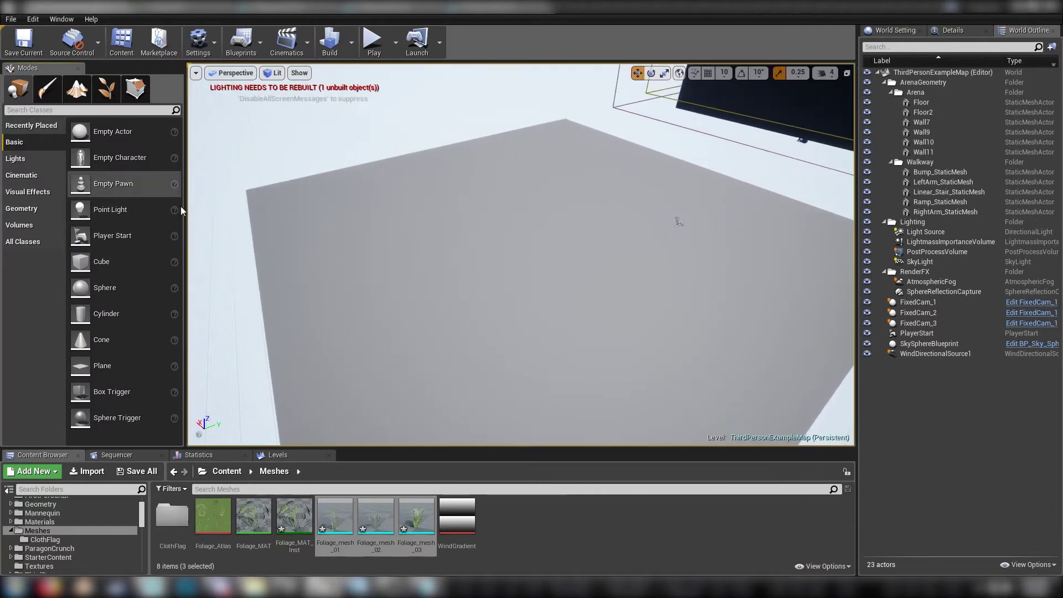
{"action": "left_click", "coordinate": [105, 92]}
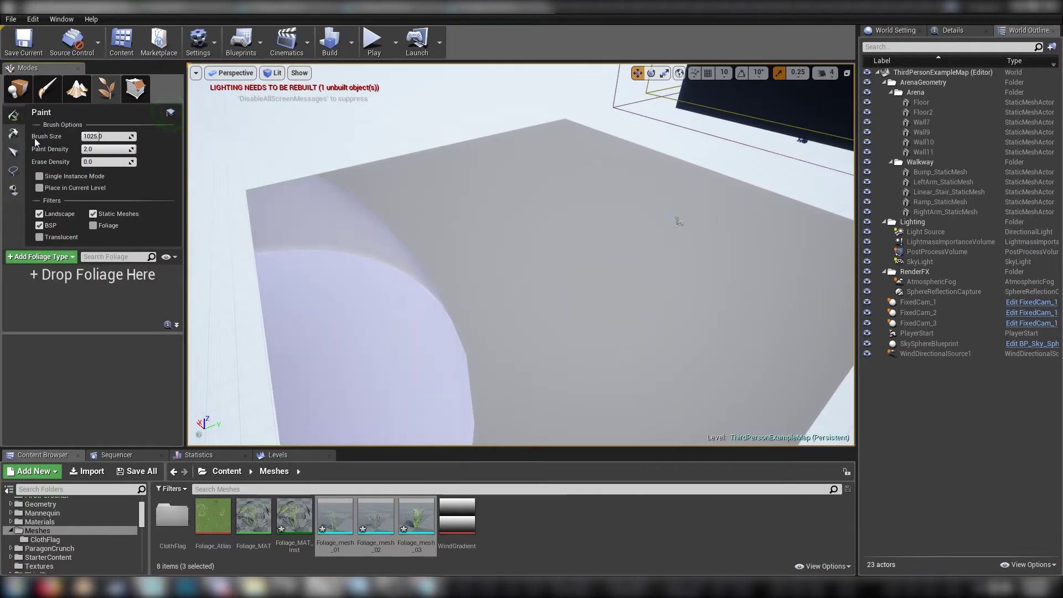
- Add Foliage_mesh_01, Foliage_mesh_02 and Foliage_mesh_03 as foliage types for painting
{"action": "left_click", "coordinate": [452, 520]}
{"action": "left_click", "coordinate": [419, 523]}
{"action": "left_click", "coordinate": [337, 526], "text": "shift"}
{"action": "left_click_drag", "start_coordinate": [336, 526], "coordinate": [96, 294]}
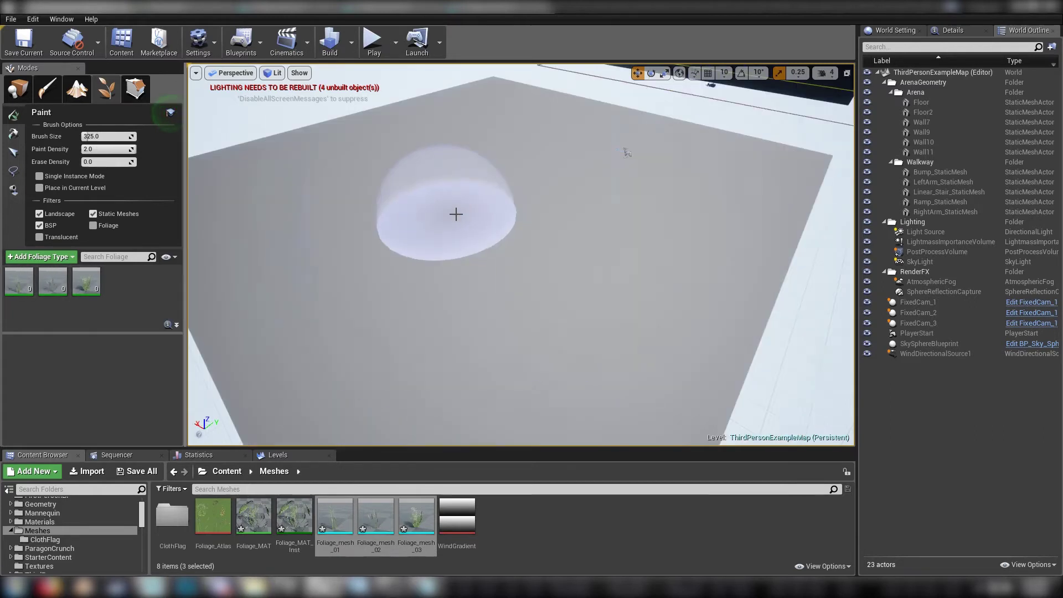
- Set the foliage paint brush size to 375
{"action": "key", "text": "bracketright"}
{"action": "key", "text": "bracketright"}
{"action": "key", "text": "bracketright"}
{"action": "key", "text": "bracketright"}
{"action": "key", "text": "bracketright"}
{"action": "key", "text": "bracketright"}
{"action": "key", "text": "bracketright"}
{"action": "key", "text": "bracketright"}
{"action": "key", "text": "bracketright"}
{"action": "key", "text": "bracketright"}
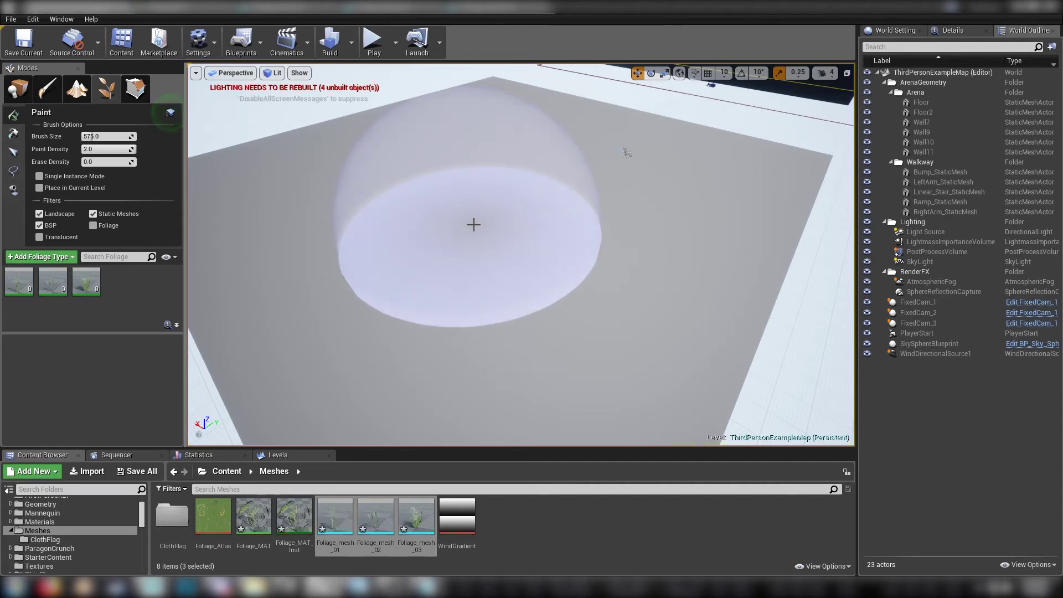
{"action": "key", "text": "bracketleft"}
{"action": "key", "text": "bracketleft"}
{"action": "key", "text": "bracketleft"}
{"action": "key", "text": "bracketleft"}
{"action": "key", "text": "bracketleft"}
{"action": "key", "text": "bracketleft"}
{"action": "key", "text": "bracketleft"}
{"action": "key", "text": "bracketleft"}
{"action": "key", "text": "bracketleft"}
{"action": "key", "text": "bracketleft"}
{"action": "key", "text": "bracketleft"}
{"action": "key", "text": "bracketleft"}
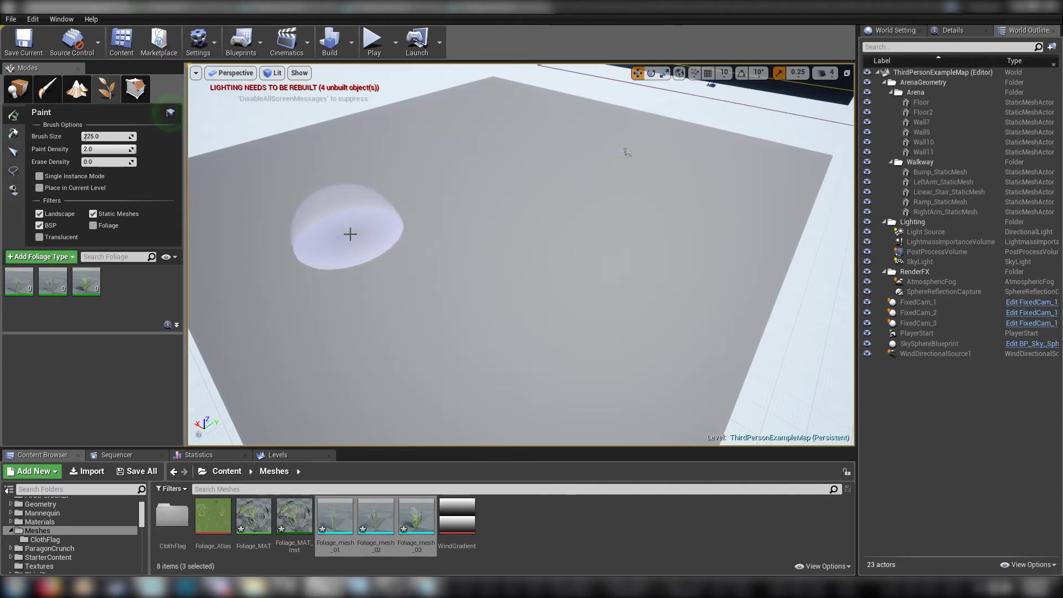
{"action": "key", "text": "bracketright"}
{"action": "key", "text": "bracketright"}
{"action": "key", "text": "bracketright"}
{"action": "key", "text": "bracketright"}
{"action": "key", "text": "bracketright"}
{"action": "key", "text": "bracketright"}
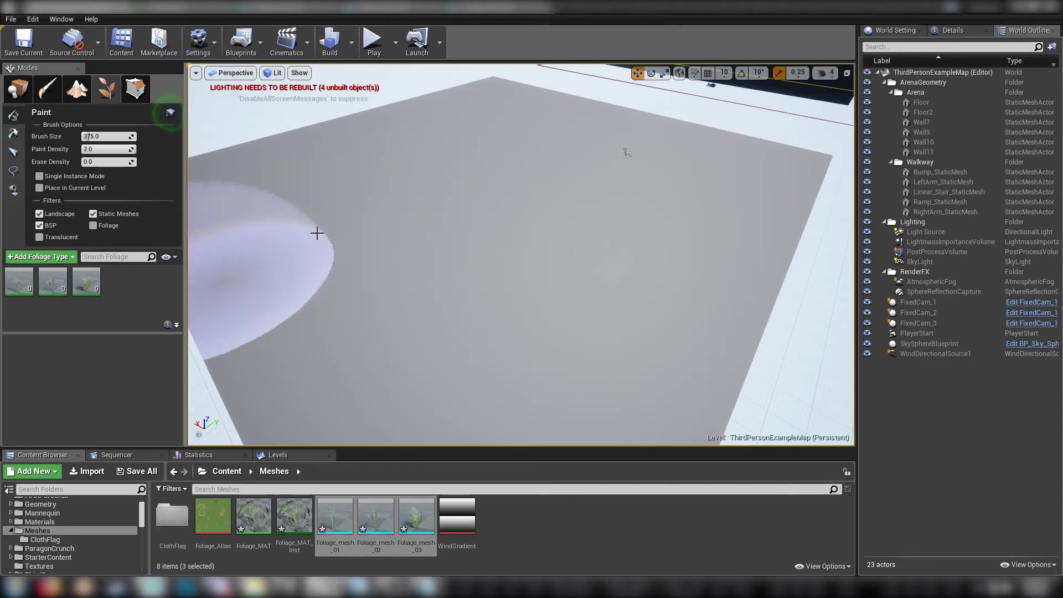
- Paint a wide patch of the three foliage meshes across the arena floor
{"action": "left_click_drag", "start_coordinate": [357, 209], "coordinate": [406, 205]}
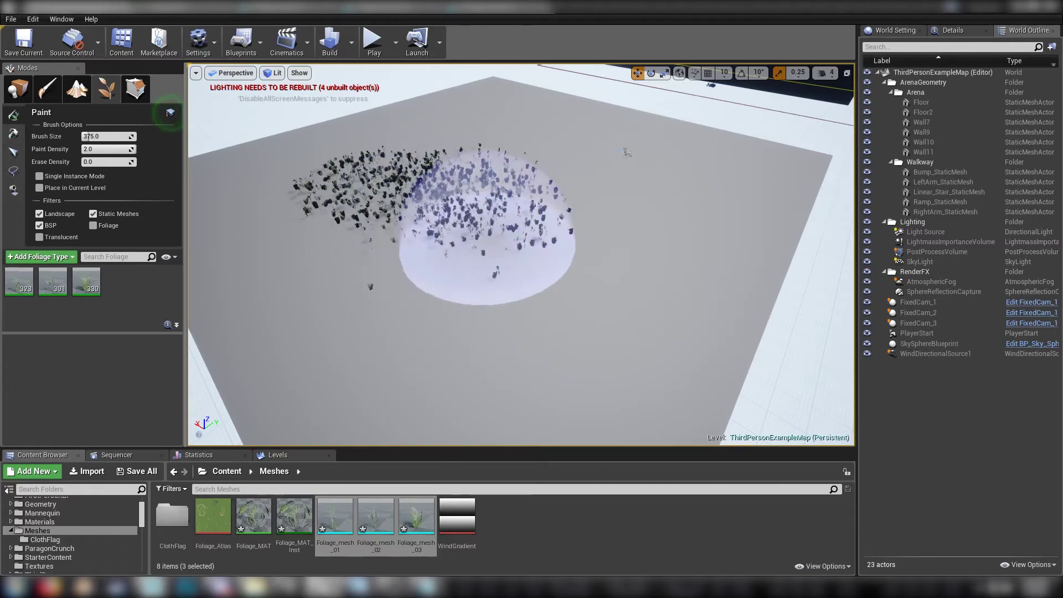
{"action": "key", "text": "w"}
{"action": "mouse_move", "coordinate": [499, 250]}
{"action": "right_mouse_down"}
{"action": "mouse_move", "coordinate": [491, 211]}
{"action": "mouse_move", "coordinate": [465, 242]}
{"action": "right_mouse_up"}
{"action": "key", "text": "s"}
{"action": "left_click_drag", "start_coordinate": [465, 242], "coordinate": [389, 274]}
{"action": "left_click_drag", "start_coordinate": [477, 273], "coordinate": [243, 257]}
{"action": "key", "text": "w"}
{"action": "mouse_move", "coordinate": [355, 244]}
{"action": "right_mouse_down"}
{"action": "mouse_move", "coordinate": [311, 216]}
{"action": "mouse_move", "coordinate": [377, 196]}
{"action": "mouse_move", "coordinate": [465, 205]}
{"action": "mouse_move", "coordinate": [457, 250]}
{"action": "right_mouse_up"}
{"action": "key", "text": "a"}
{"action": "key", "text": "s"}
{"action": "key", "text": "w"}
{"action": "key", "text": "a"}
- Open Foliage_MAT_Inst in a small floating window over the level editor so the painted grass stays in view
{"action": "left_click", "coordinate": [510, 516]}
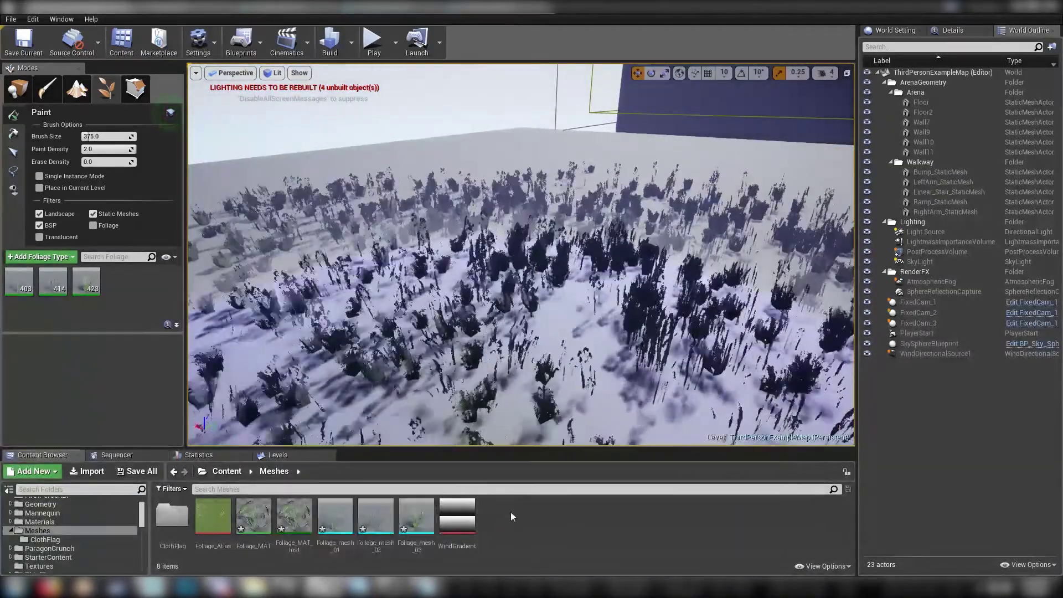
{"action": "double_click", "coordinate": [304, 518]}
{"action": "left_click_drag", "start_coordinate": [573, 5], "coordinate": [633, 80]}
{"action": "left_click_drag", "start_coordinate": [773, 321], "coordinate": [776, 472]}
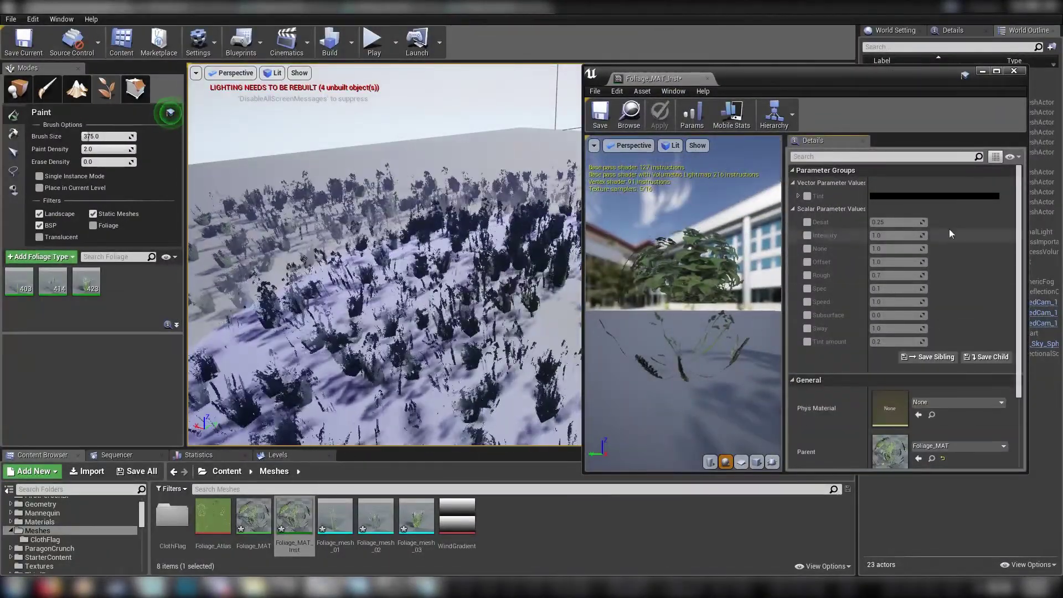
- Enable all parameter overrides in the foliage material instance and set Desat to 0.1
{"action": "left_click", "coordinate": [807, 222]}
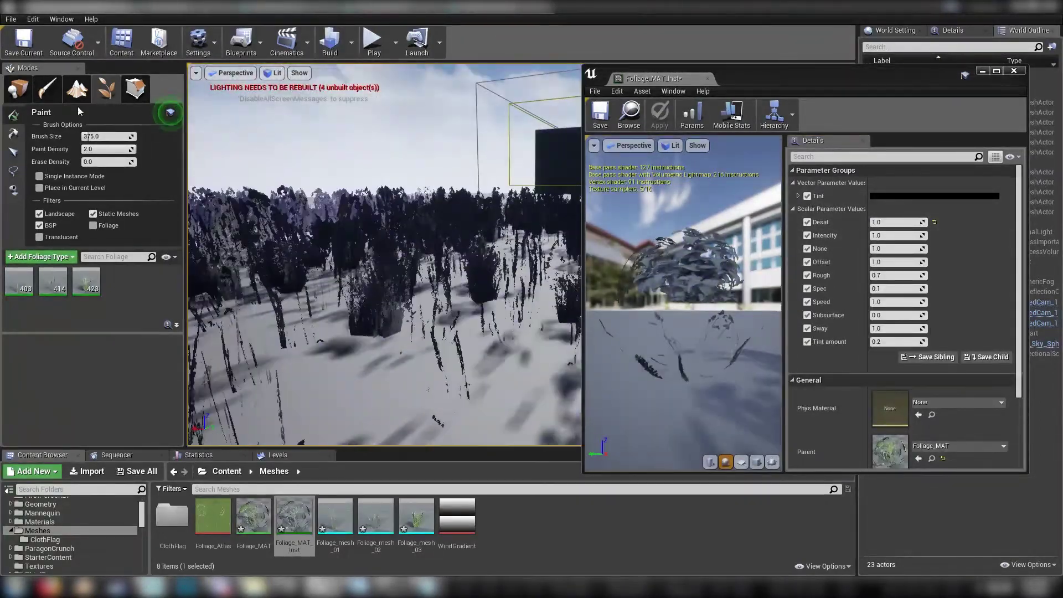
{"action": "left_click", "coordinate": [18, 88]}
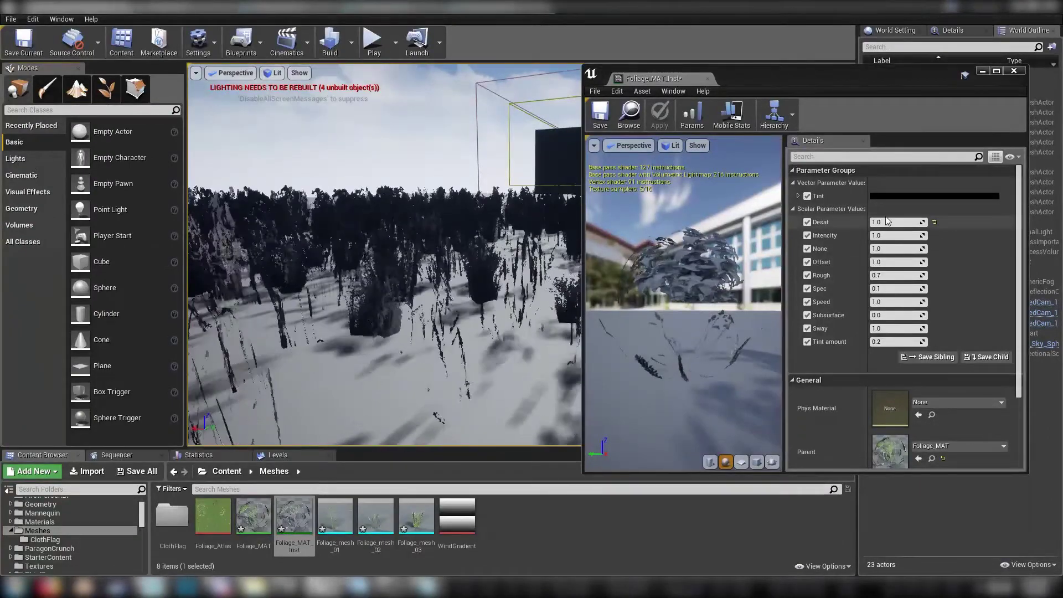
{"action": "type", "text": "0.1"}
{"action": "key", "text": "Return"}
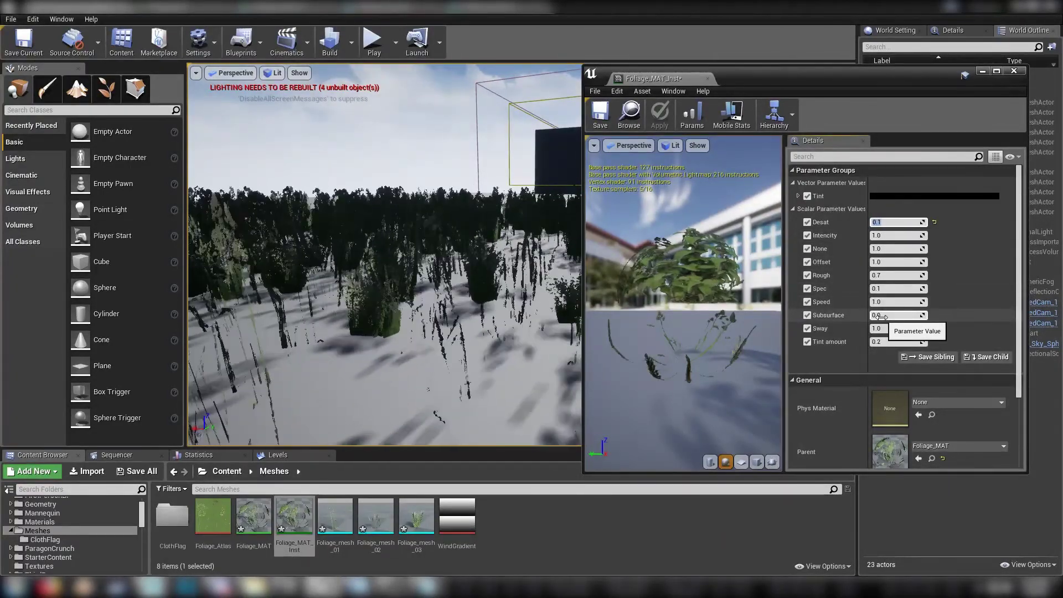
- Try a Subsurface value of 2.0 in the foliage material instance while viewing the painted grass, and settle on 1.5
{"action": "key", "text": "Return"}
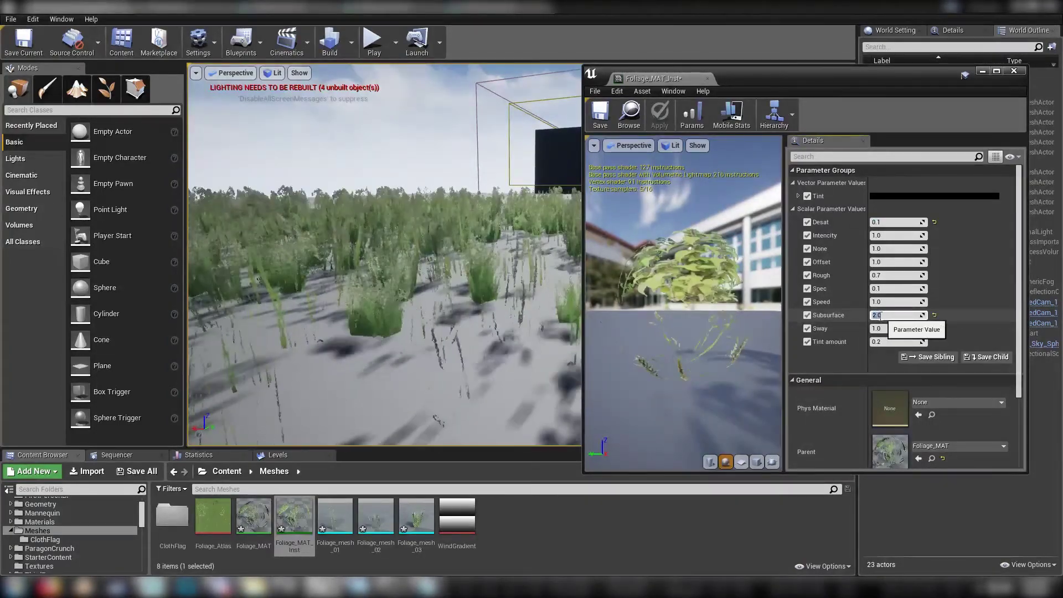
{"action": "right_click_drag", "start_coordinate": [498, 266], "coordinate": [554, 269]}
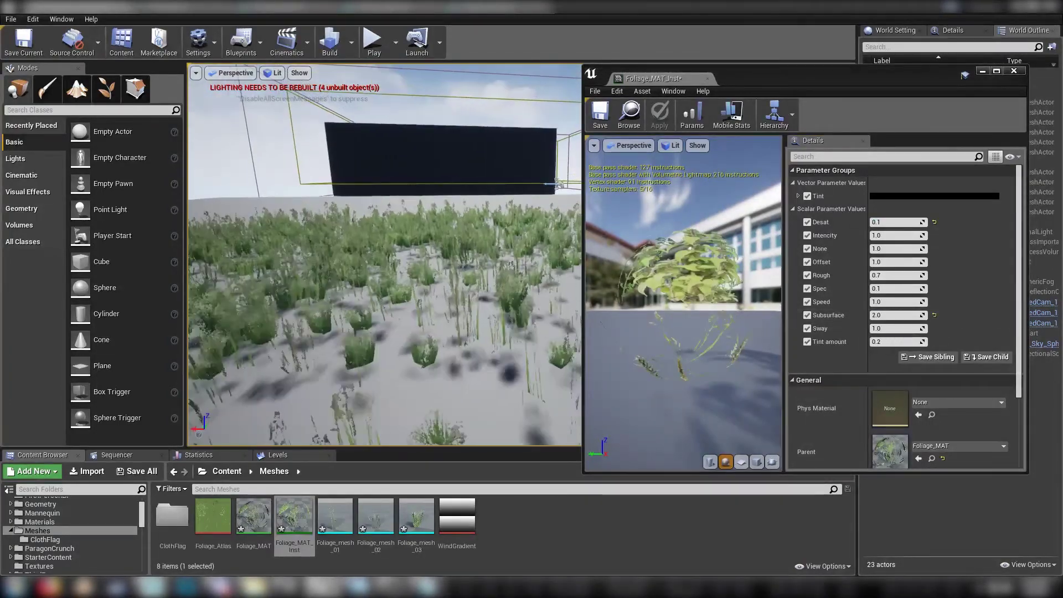
{"action": "left_click", "coordinate": [886, 314]}
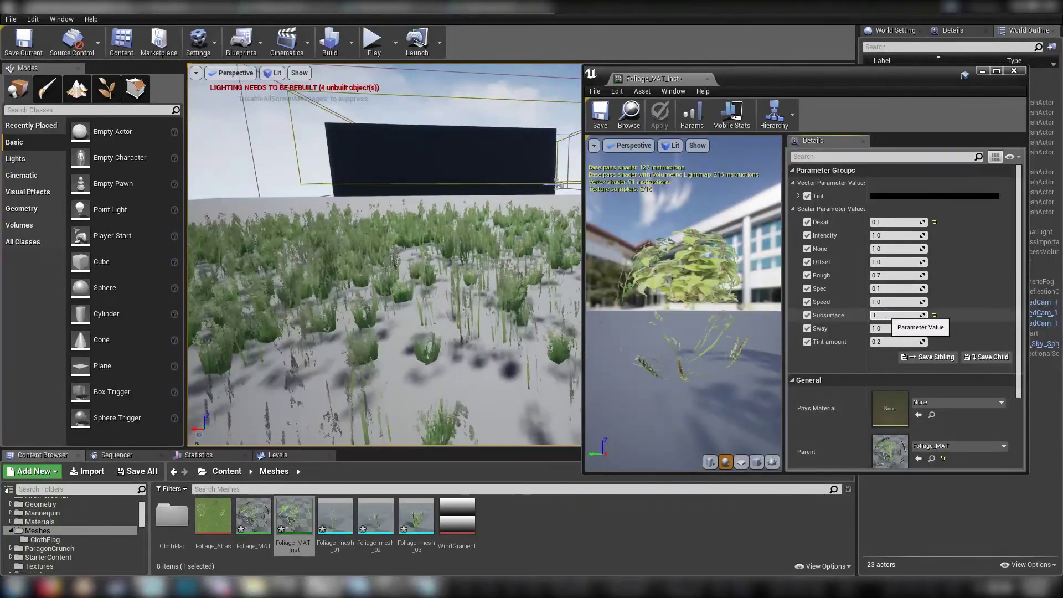
{"action": "key", "text": "Return"}
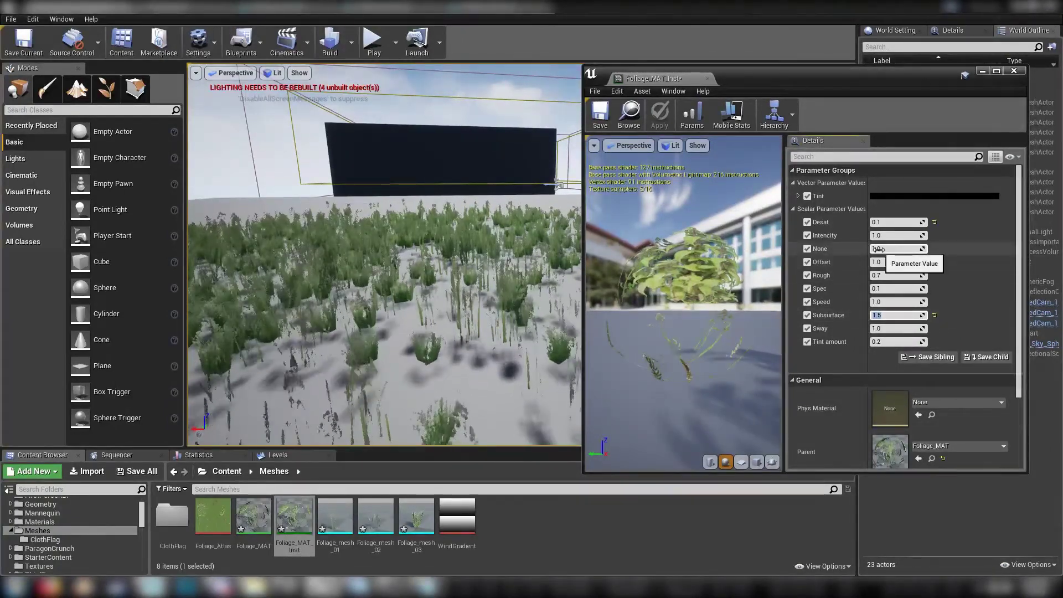
- Lower the None parameter of the foliage material instance to about 0.31 and inspect the grass up close
{"action": "left_click_drag", "start_coordinate": [896, 249], "coordinate": [886, 248]}
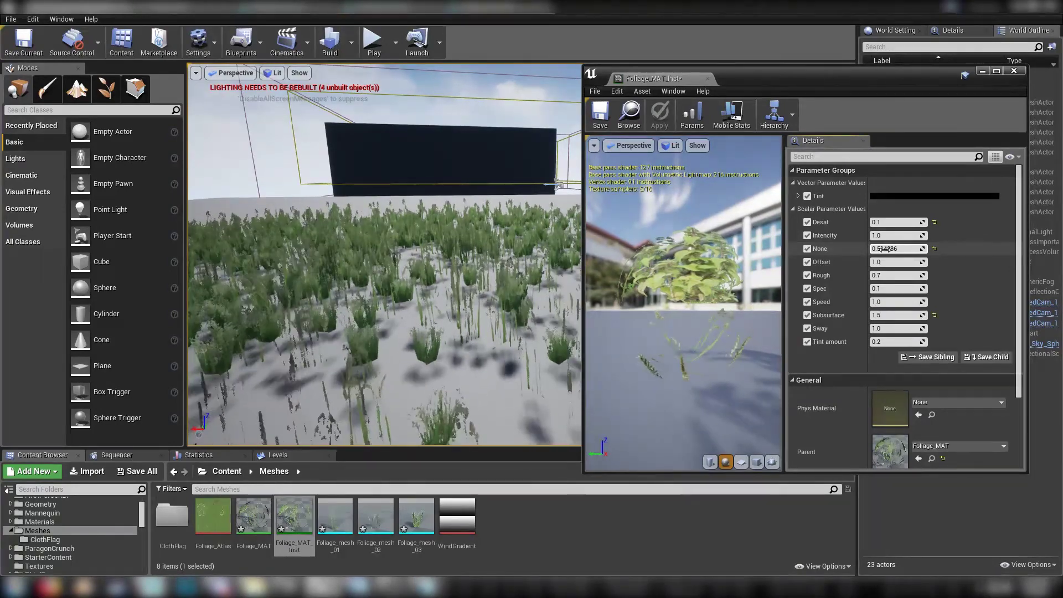
{"action": "left_click_drag", "start_coordinate": [886, 248], "coordinate": [887, 250]}
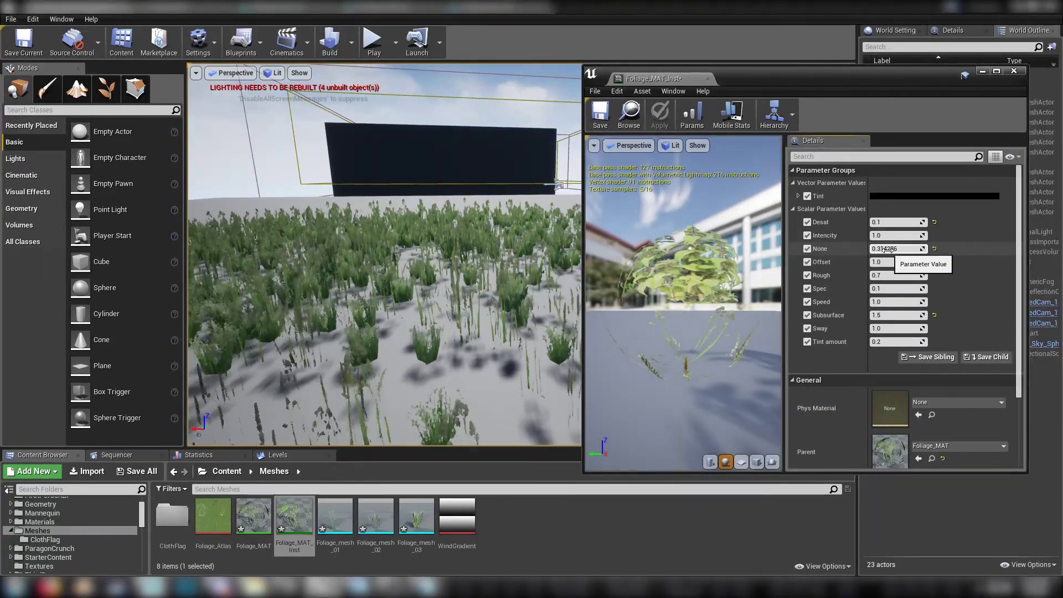
{"action": "right_click_drag", "start_coordinate": [488, 271], "coordinate": [504, 255]}
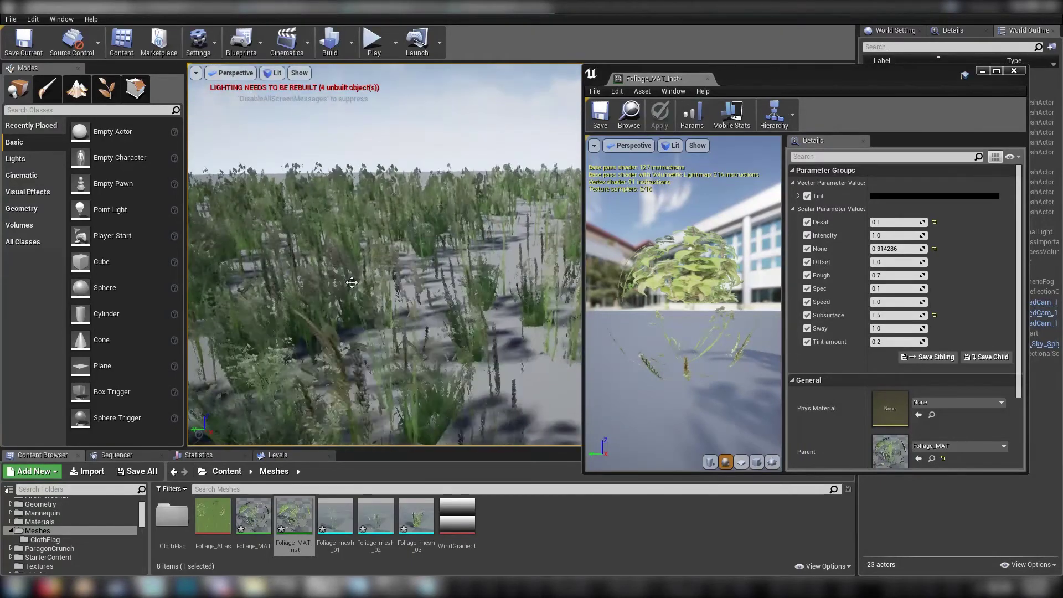
- Raise Desat in the foliage material instance to about 0.49 and close the instance window
{"action": "mouse_move", "coordinate": [893, 222]}
{"action": "left_mouse_down"}
{"action": "mouse_move", "coordinate": [917, 222]}
{"action": "mouse_move", "coordinate": [889, 222]}
{"action": "left_mouse_up"}
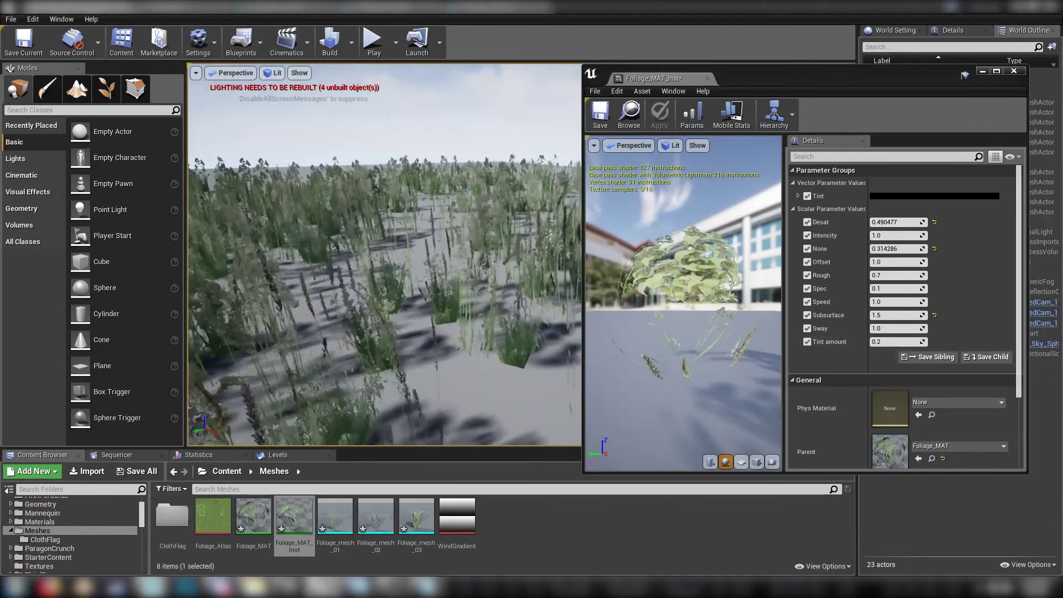
{"action": "left_click", "coordinate": [1014, 70]}
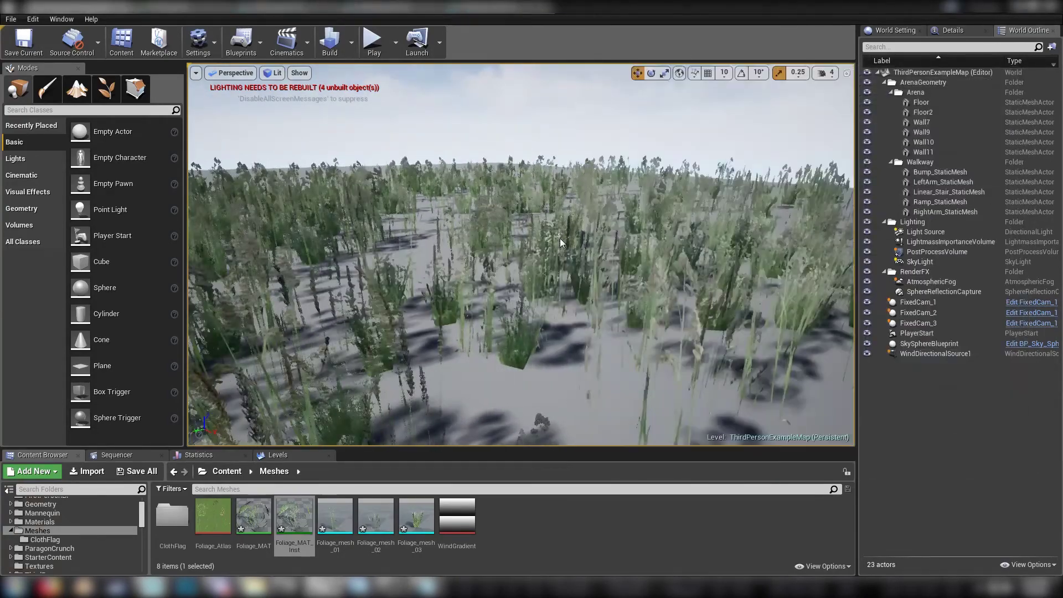
{"action": "mouse_move", "coordinate": [520, 254]}
{"action": "right_mouse_down"}
{"action": "mouse_move", "coordinate": [521, 277]}
{"action": "mouse_move", "coordinate": [540, 279]}
{"action": "mouse_move", "coordinate": [532, 291]}
{"action": "mouse_move", "coordinate": [523, 274]}
{"action": "right_mouse_up"}
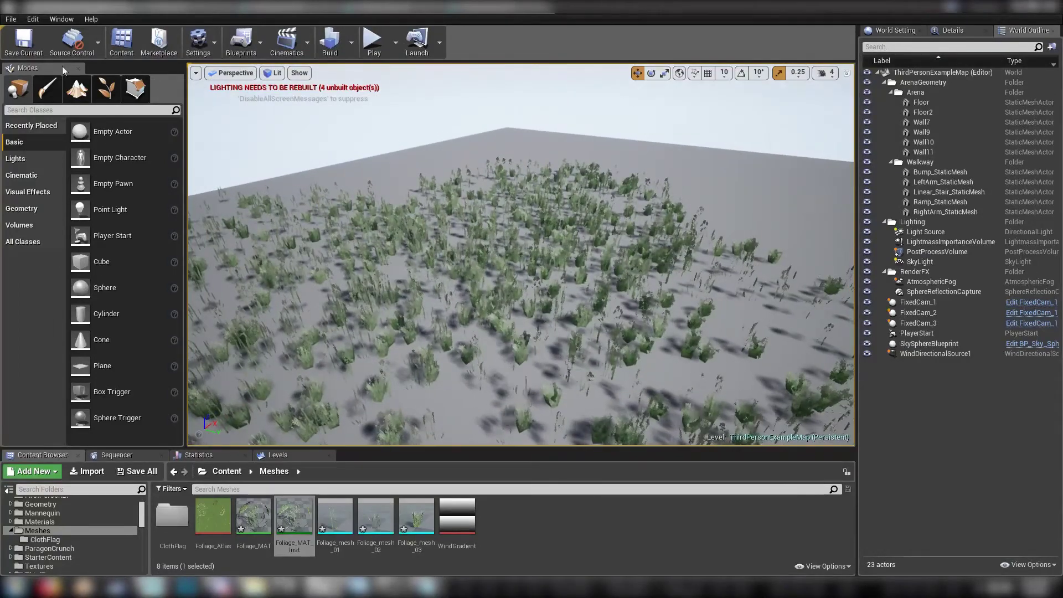
- Return to foliage painting, select all three foliage mesh types and set their Density / 1Kuu to 400
{"action": "left_click", "coordinate": [106, 89]}
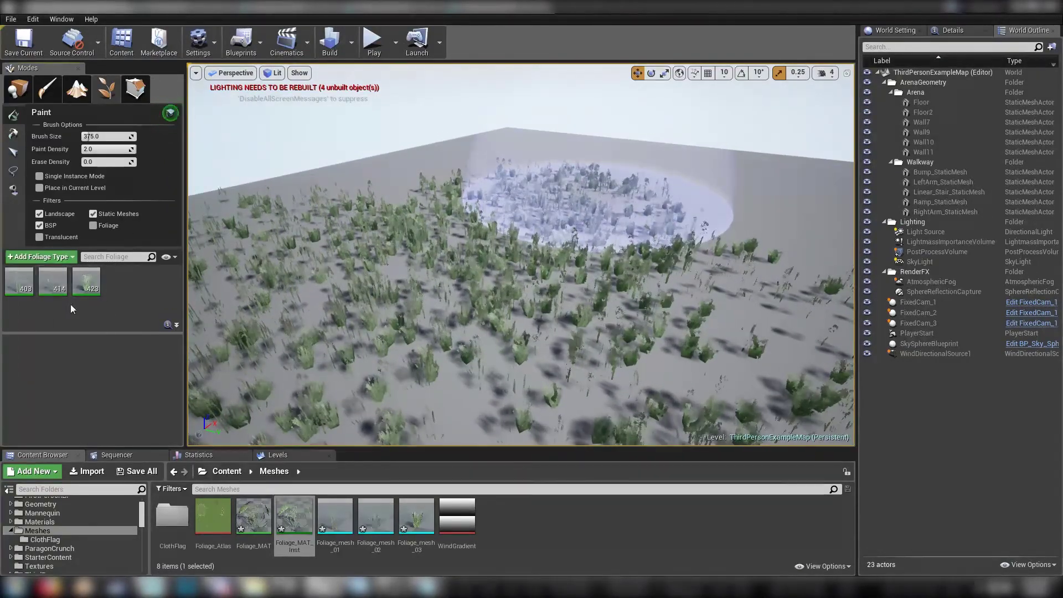
{"action": "left_click", "coordinate": [22, 292]}
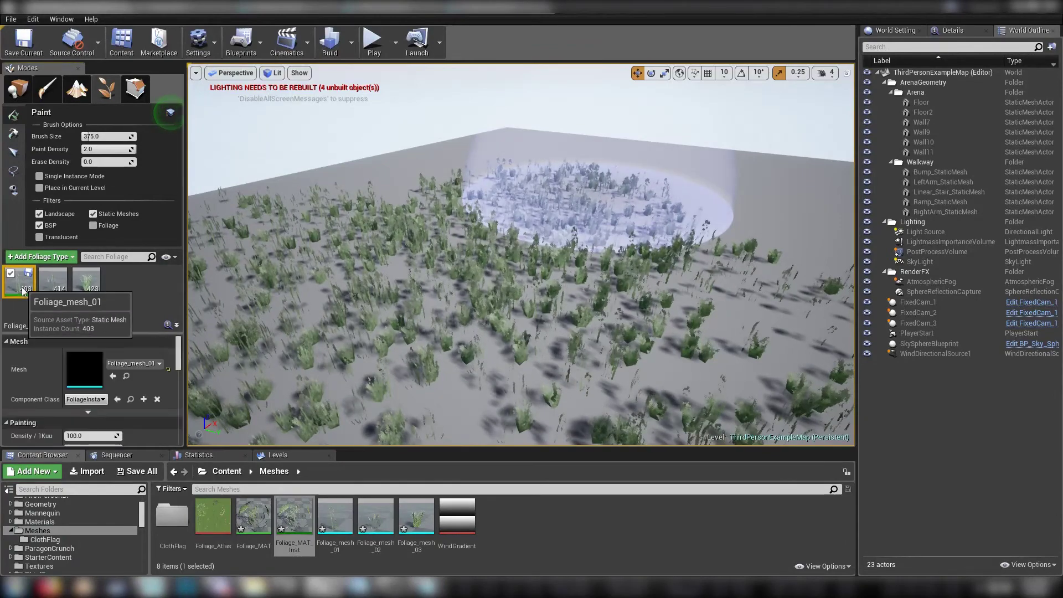
{"action": "left_click", "coordinate": [77, 289]}
{"action": "left_click", "coordinate": [61, 291], "text": "ctrl"}
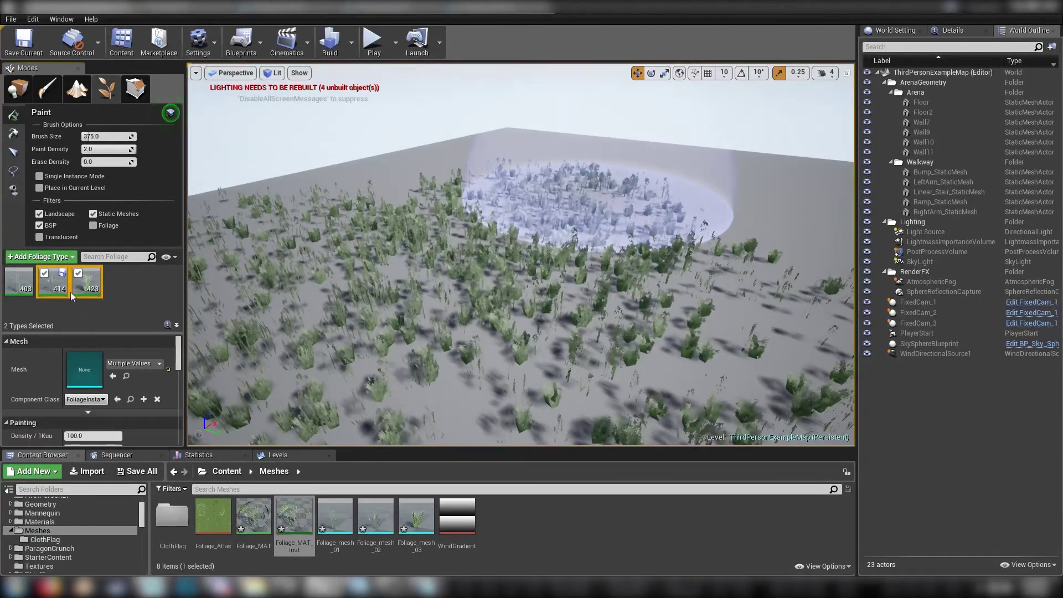
{"action": "scroll", "coordinate": [150, 416], "scroll_direction": "down", "scroll_amount": 8}
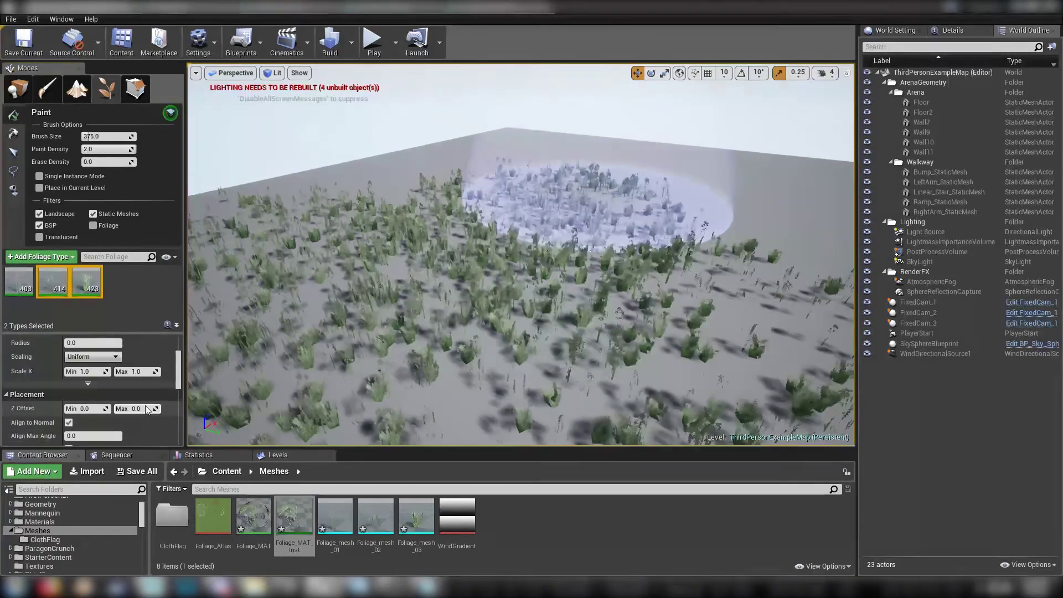
{"action": "scroll", "coordinate": [146, 410], "scroll_direction": "up", "scroll_amount": 1}
{"action": "left_click", "coordinate": [20, 289], "text": "ctrl"}
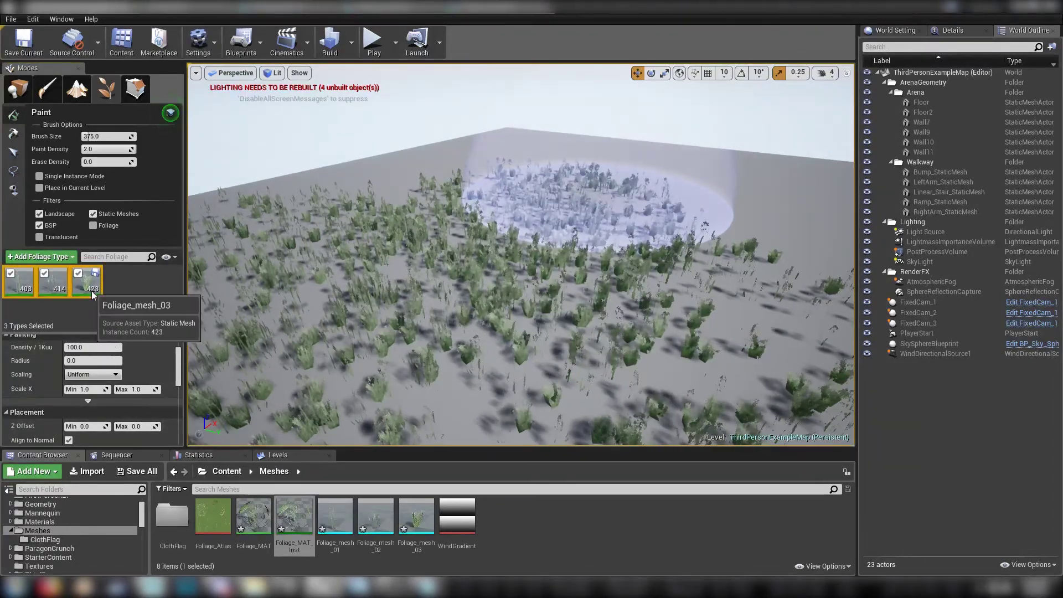
{"action": "left_click", "coordinate": [88, 348]}
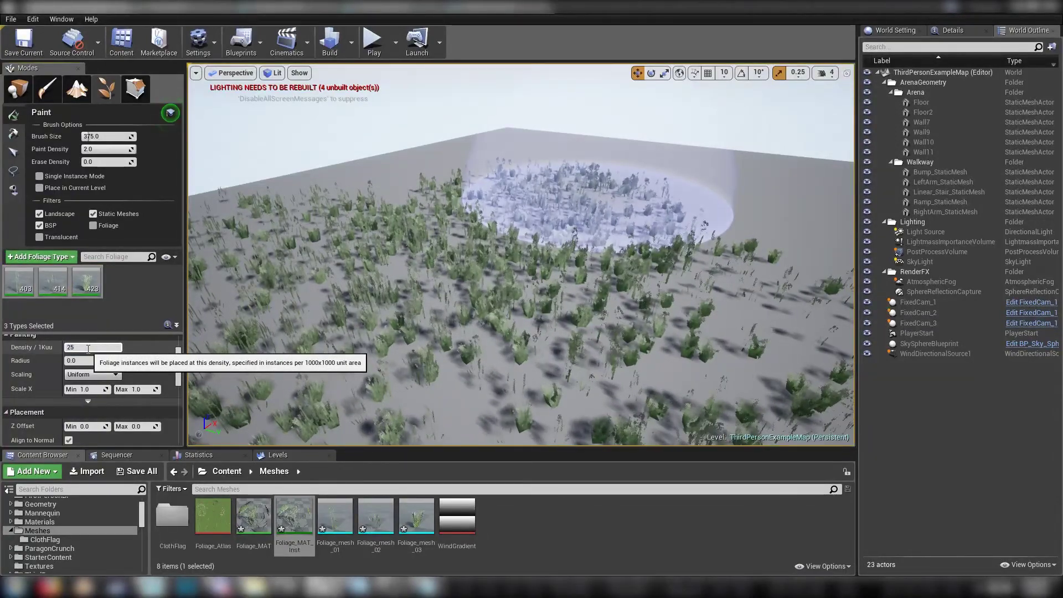
{"action": "type", "text": "400"}
{"action": "key", "text": "Return"}
- Set Scale X of the three foliage types to Min 0.8 and Max 2.0
{"action": "scroll", "coordinate": [117, 384], "scroll_direction": "down", "scroll_amount": 1}
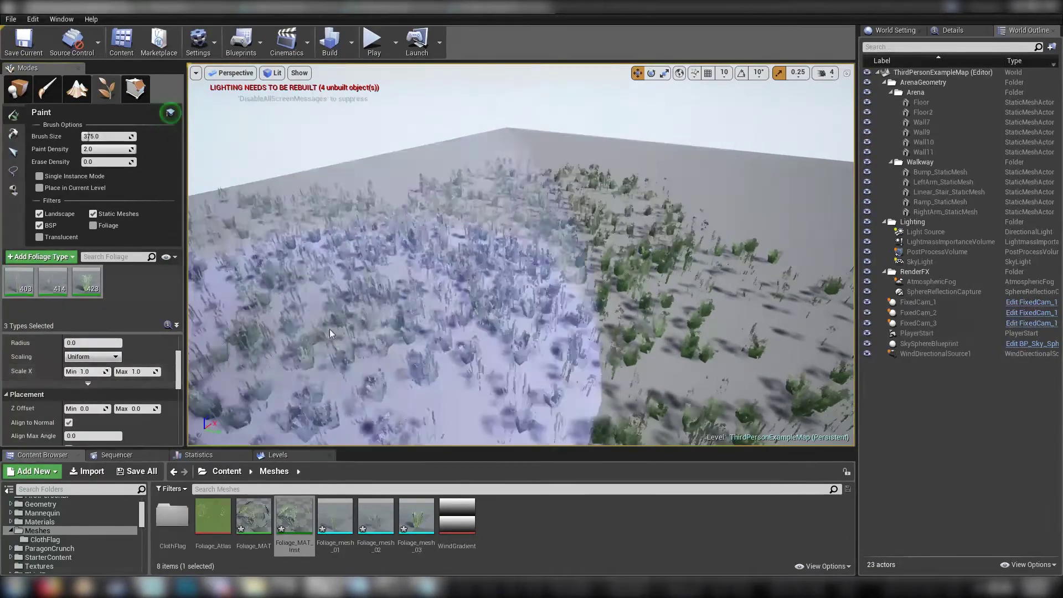
{"action": "left_click", "coordinate": [88, 372]}
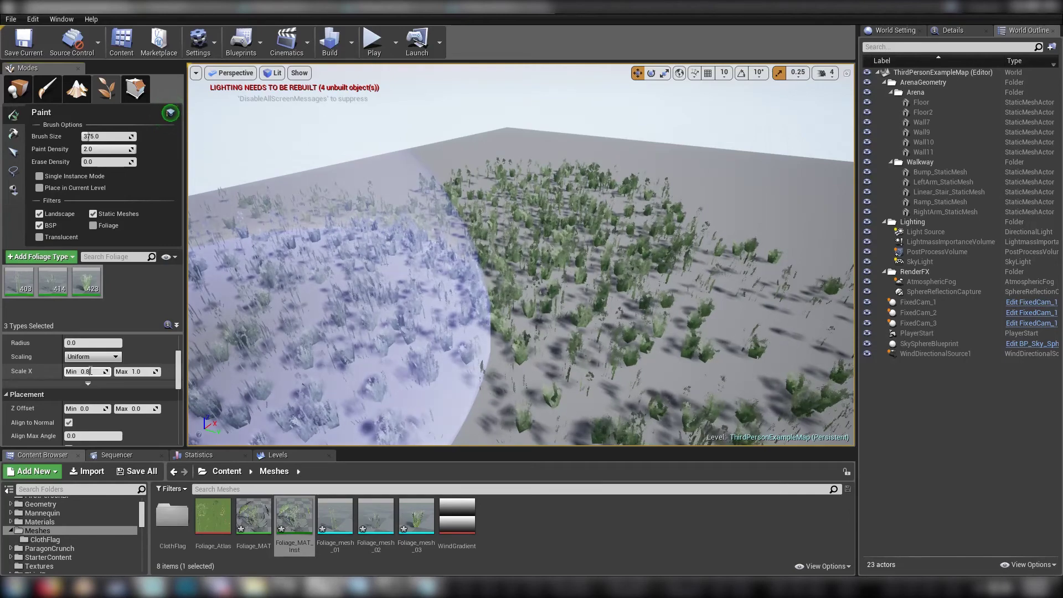
{"action": "left_click", "coordinate": [137, 372]}
{"action": "type", "text": "2"}
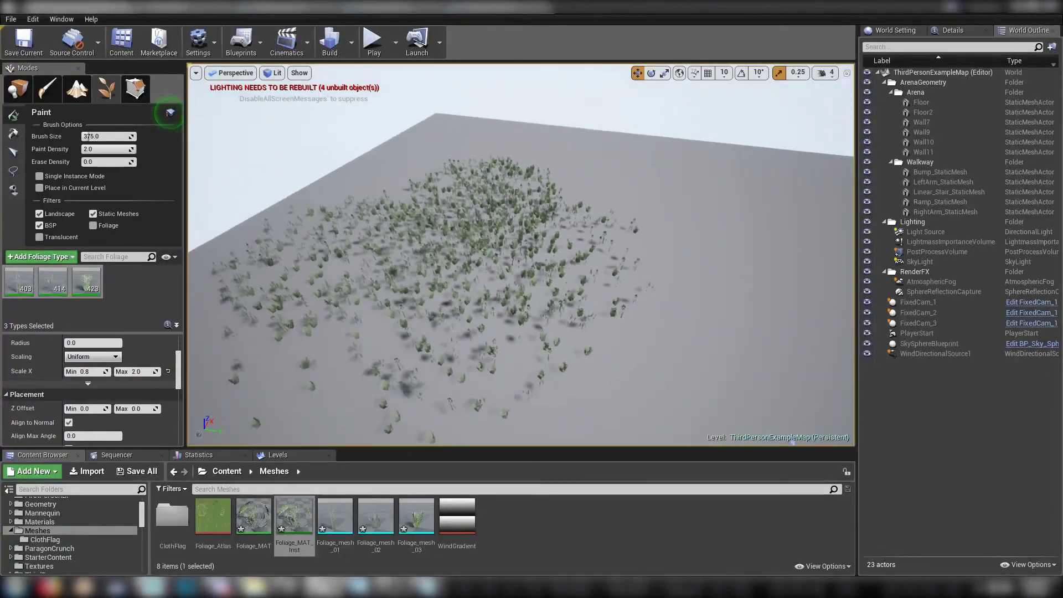
- Repaint the grass patch on the arena floor with the denser, size-varied foliage types
{"action": "right_click_drag", "start_coordinate": [590, 194], "coordinate": [590, 217]}
{"action": "mouse_move", "coordinate": [382, 242]}
{"action": "left_mouse_down", "text": "shift"}
{"action": "mouse_move", "coordinate": [321, 249]}
{"action": "mouse_move", "coordinate": [677, 204]}
{"action": "mouse_move", "coordinate": [658, 205]}
{"action": "mouse_move", "coordinate": [474, 377]}
{"action": "mouse_move", "coordinate": [432, 207]}
{"action": "mouse_move", "coordinate": [484, 142]}
{"action": "mouse_move", "coordinate": [337, 226]}
{"action": "mouse_move", "coordinate": [554, 225]}
{"action": "mouse_move", "coordinate": [532, 211]}
{"action": "mouse_move", "coordinate": [404, 299]}
{"action": "mouse_move", "coordinate": [532, 243]}
{"action": "mouse_move", "coordinate": [327, 277]}
{"action": "mouse_move", "coordinate": [399, 238]}
{"action": "mouse_move", "coordinate": [541, 230]}
{"action": "left_mouse_up", "text": "shift"}
{"action": "mouse_move", "coordinate": [541, 230]}
{"action": "right_mouse_down"}
{"action": "mouse_move", "coordinate": [537, 167]}
{"action": "mouse_move", "coordinate": [506, 247]}
{"action": "mouse_move", "coordinate": [524, 227]}
{"action": "mouse_move", "coordinate": [540, 230]}
{"action": "right_mouse_up"}
{"action": "key", "text": "w"}
{"action": "key", "text": "s"}
- Set the Cull Distance of the three foliage types to Min 3000 and Max 5000 in their instance settings
{"action": "scroll", "coordinate": [97, 404], "scroll_direction": "down", "scroll_amount": 4}
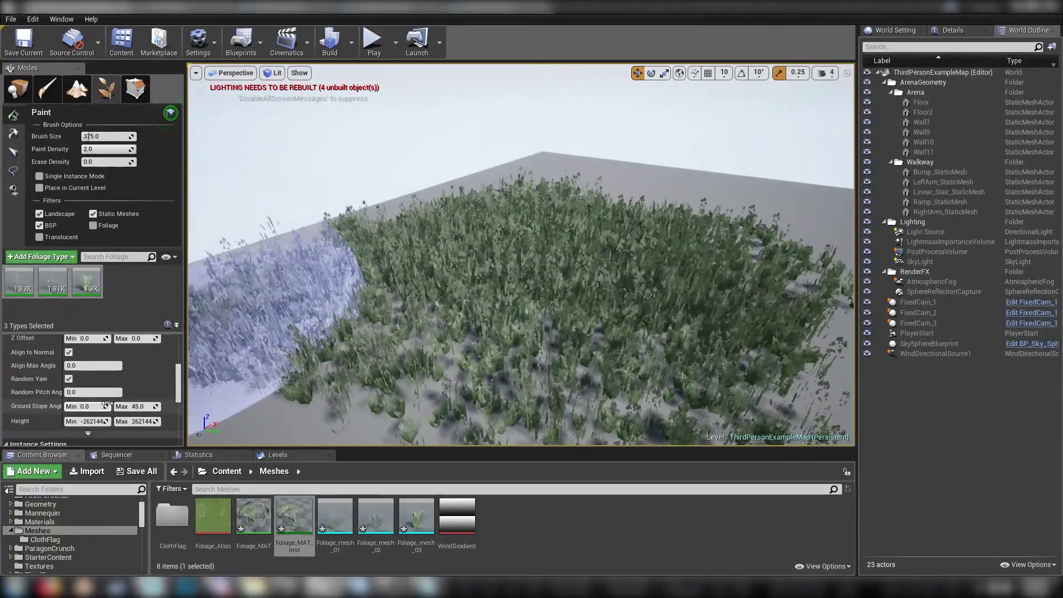
{"action": "scroll", "coordinate": [107, 406], "scroll_direction": "down", "scroll_amount": 4}
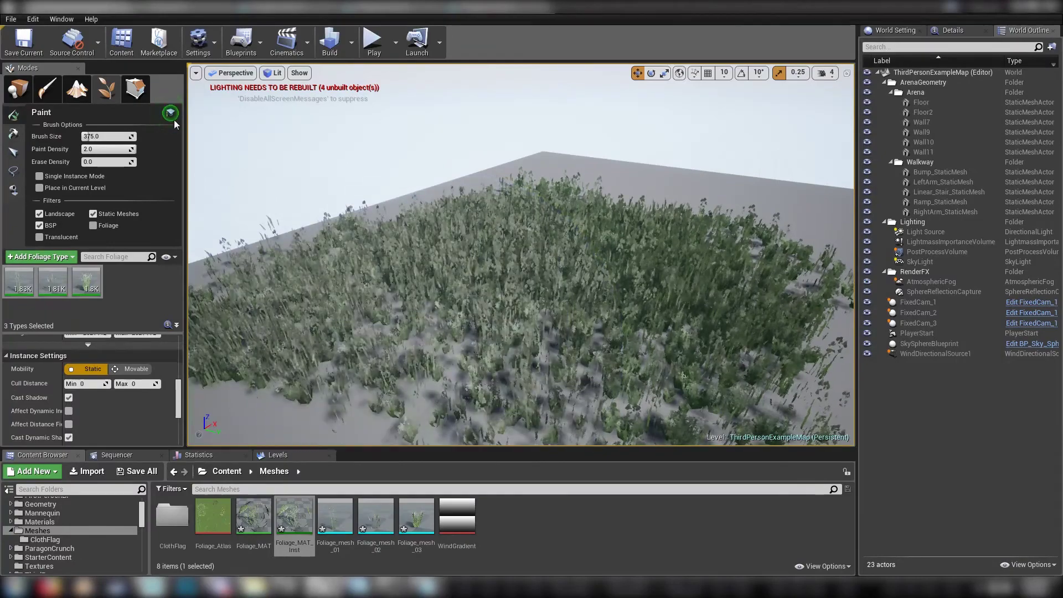
{"action": "key", "text": "s"}
{"action": "mouse_move", "coordinate": [396, 302]}
{"action": "right_mouse_down"}
{"action": "mouse_move", "coordinate": [421, 304]}
{"action": "mouse_move", "coordinate": [426, 321]}
{"action": "mouse_move", "coordinate": [402, 327]}
{"action": "mouse_move", "coordinate": [429, 319]}
{"action": "right_mouse_up"}
{"action": "scroll", "coordinate": [747, 289], "scroll_direction": "up", "scroll_amount": 5}
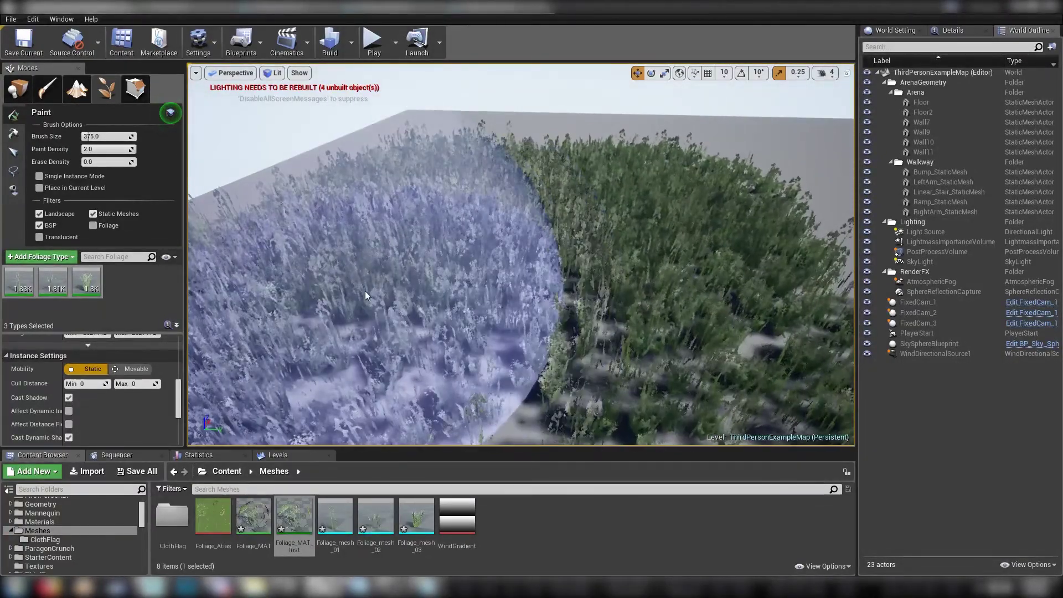
{"action": "scroll", "coordinate": [340, 292], "scroll_direction": "down", "scroll_amount": 5}
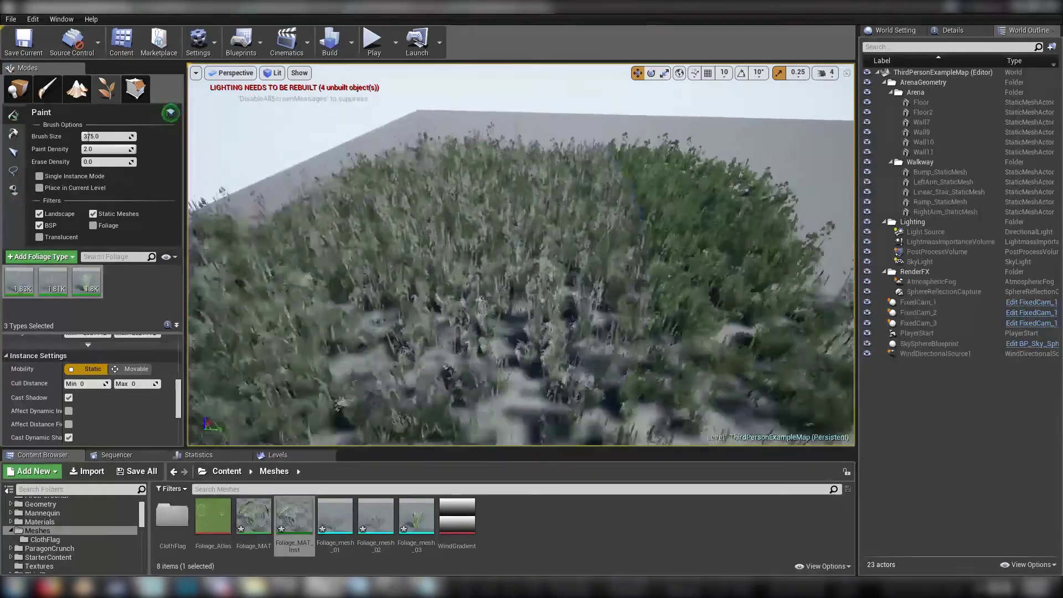
{"action": "scroll", "coordinate": [801, 306], "scroll_direction": "down", "scroll_amount": 3}
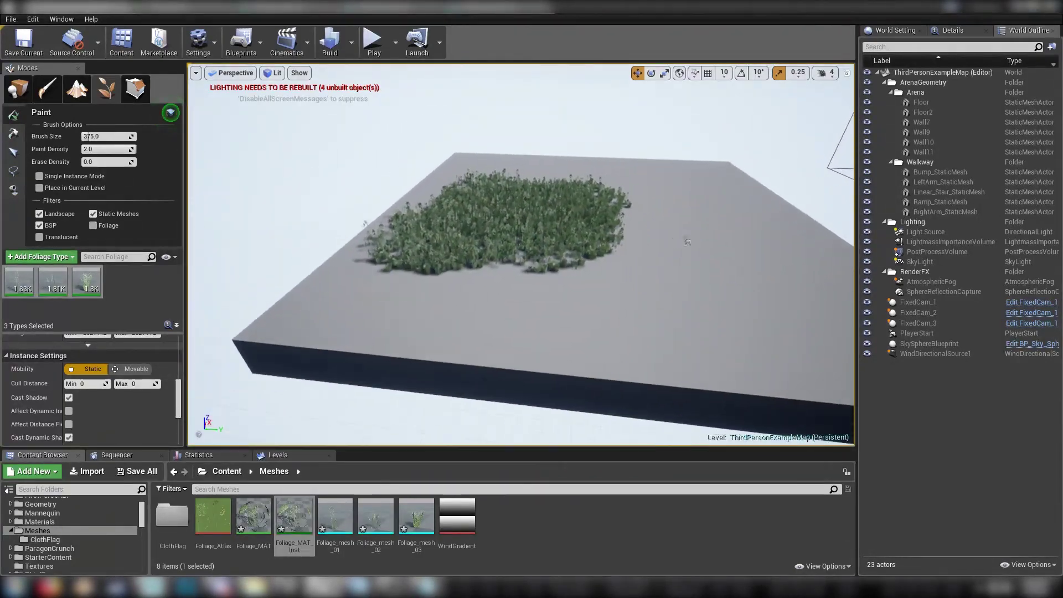
{"action": "scroll", "coordinate": [767, 263], "scroll_direction": "up", "scroll_amount": 3}
{"action": "scroll", "coordinate": [767, 263], "scroll_direction": "up", "scroll_amount": 2}
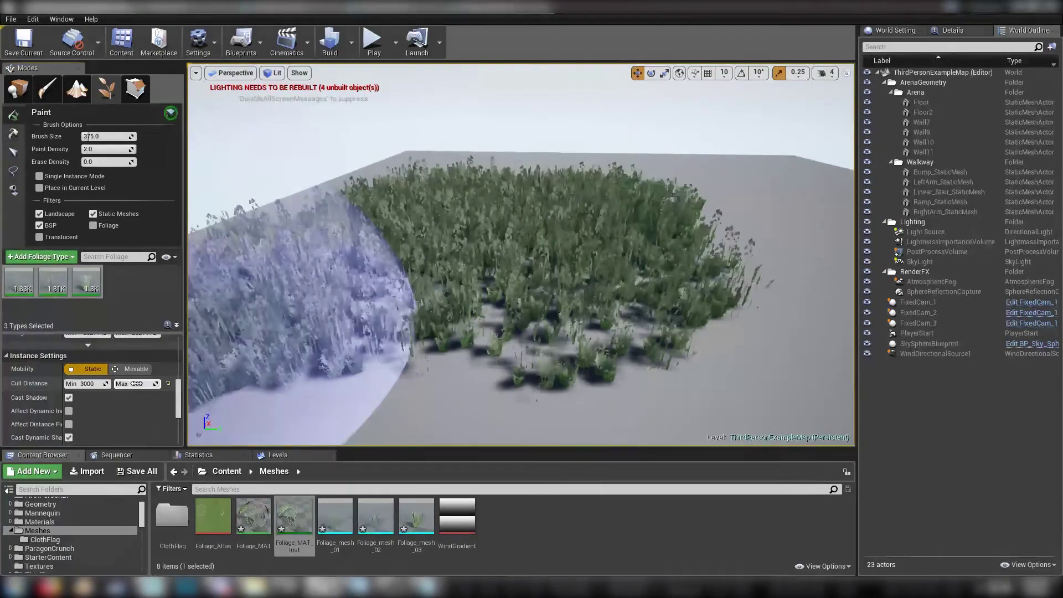
- Examine how the grass patch culls with distance by moving the camera away from it and back
{"action": "key", "text": "s"}
{"action": "right_click_drag", "start_coordinate": [531, 299], "coordinate": [487, 305]}
{"action": "key", "text": "s"}
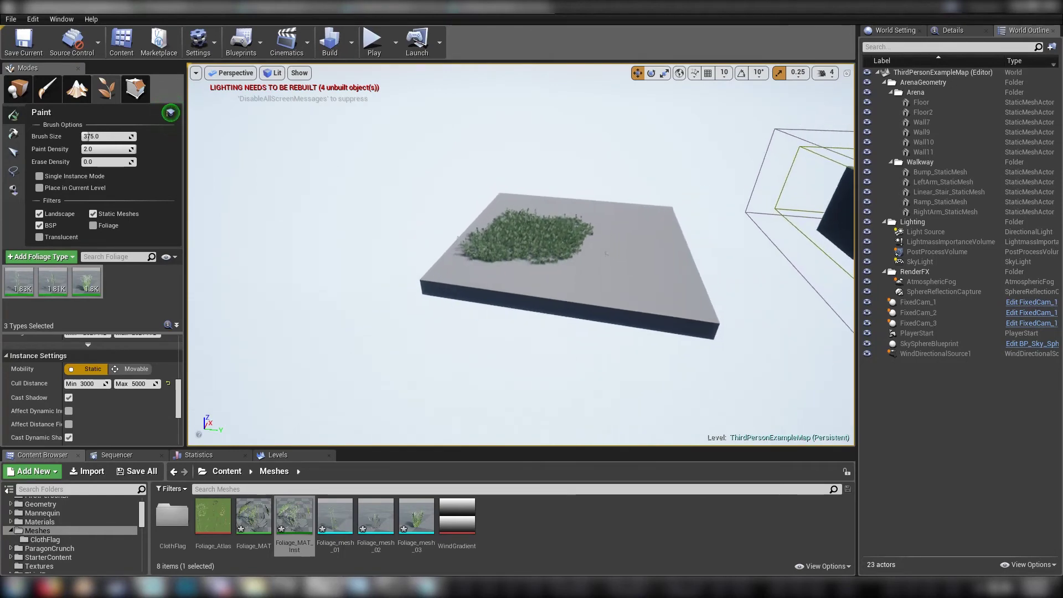
{"action": "right_click_drag", "start_coordinate": [592, 254], "coordinate": [565, 255]}
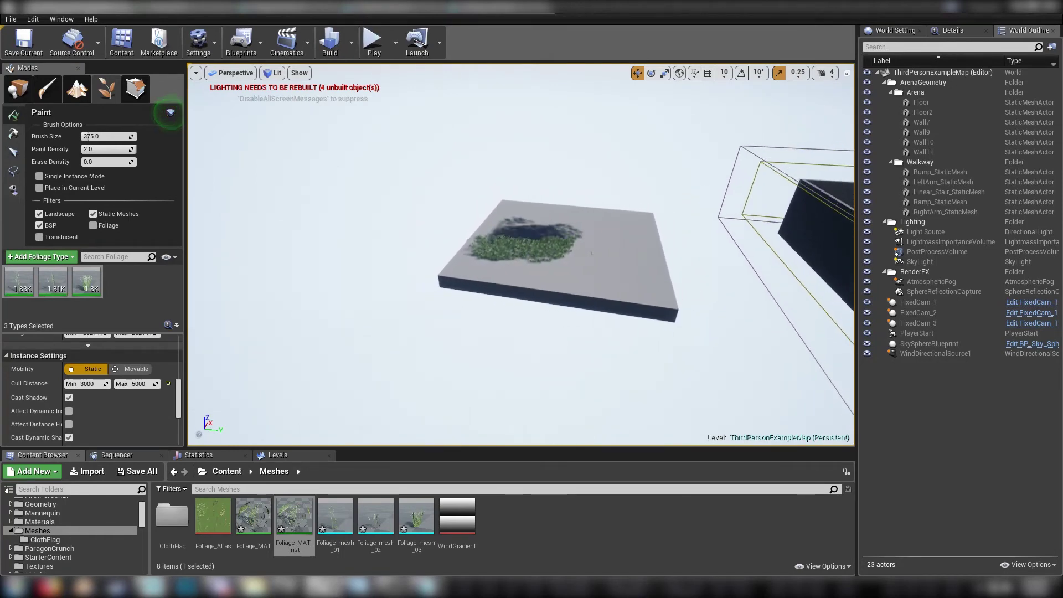
{"action": "key", "text": "s"}
{"action": "key", "text": "w"}
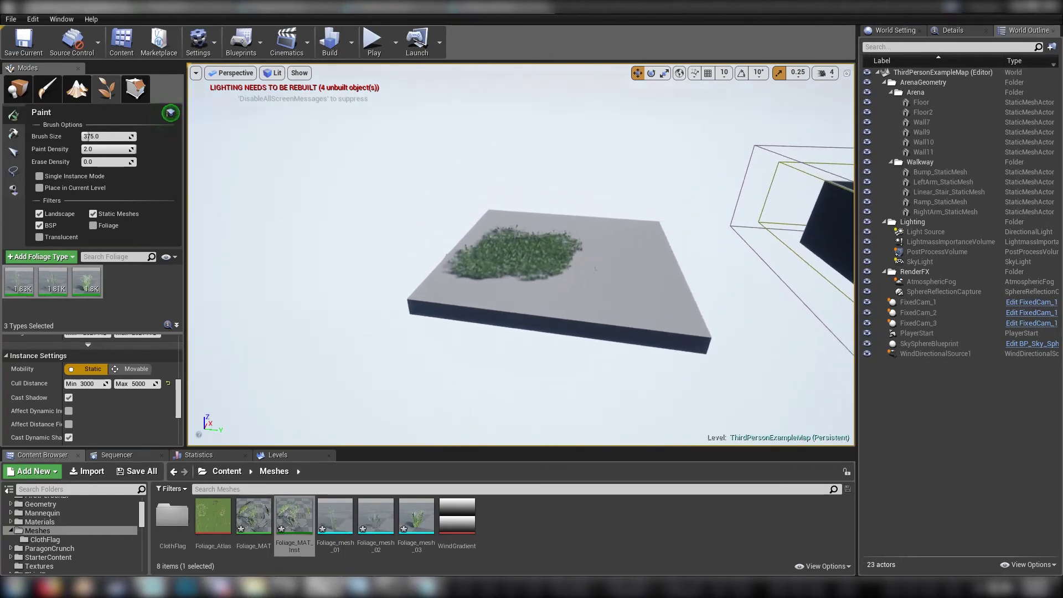
{"action": "key", "text": "w"}
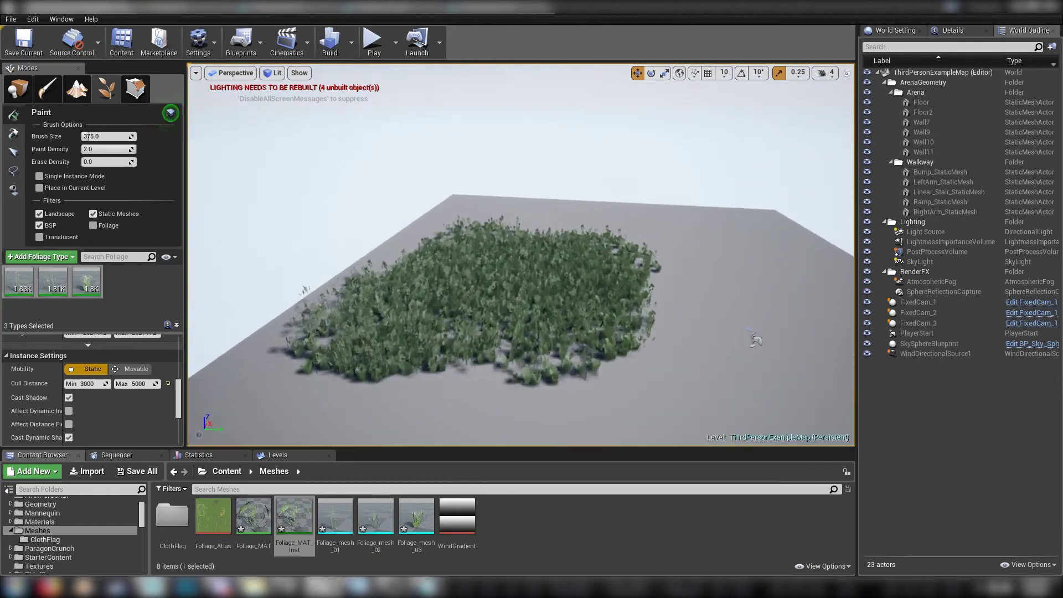
{"action": "key", "text": "s"}
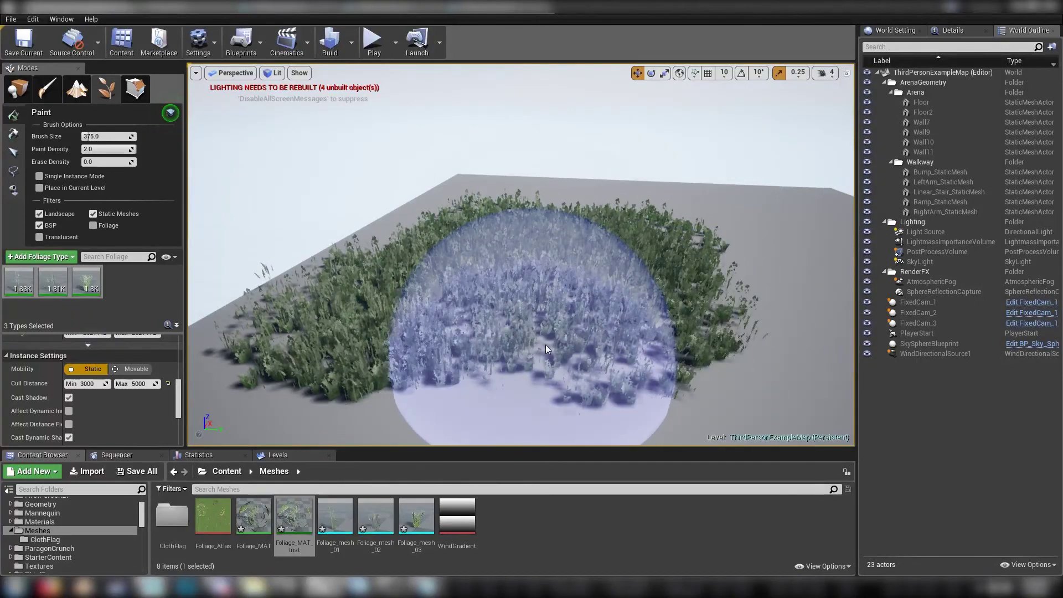
{"action": "mouse_move", "coordinate": [519, 328]}
{"action": "right_mouse_down"}
{"action": "mouse_move", "coordinate": [623, 321]}
{"action": "mouse_move", "coordinate": [515, 332]}
{"action": "mouse_move", "coordinate": [548, 334]}
{"action": "right_mouse_up"}
{"action": "right_click", "coordinate": [496, 342]}
{"action": "mouse_move", "coordinate": [559, 275]}
{"action": "right_mouse_down"}
{"action": "mouse_move", "coordinate": [515, 285]}
{"action": "mouse_move", "coordinate": [579, 283]}
{"action": "mouse_move", "coordinate": [588, 263]}
{"action": "right_mouse_up"}
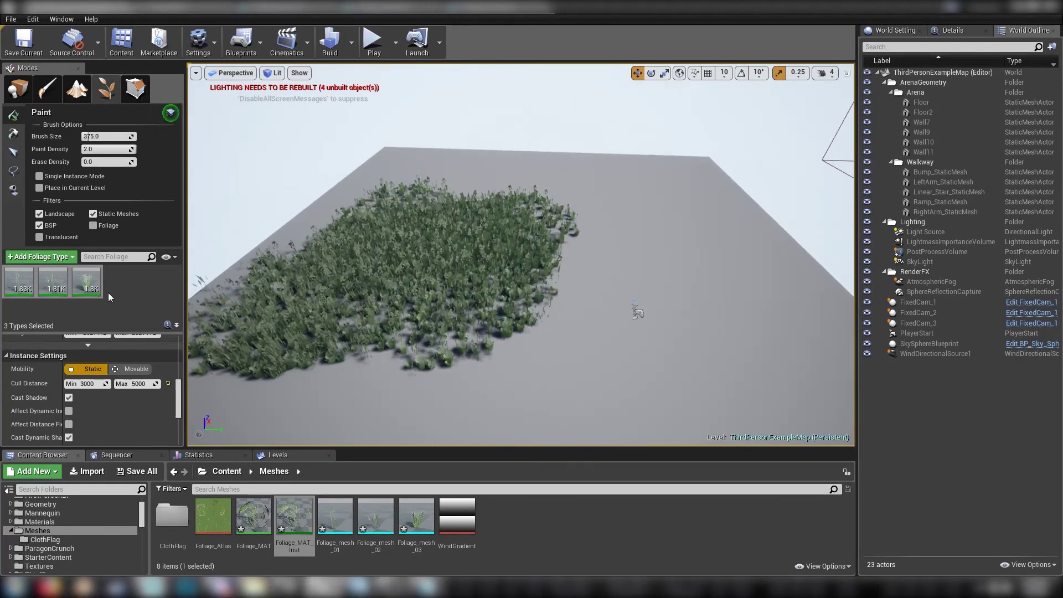
- Set the Paint Density to 0.5 and paint more grass over the arena floor
{"action": "scroll", "coordinate": [105, 410], "scroll_direction": "up", "scroll_amount": 10}
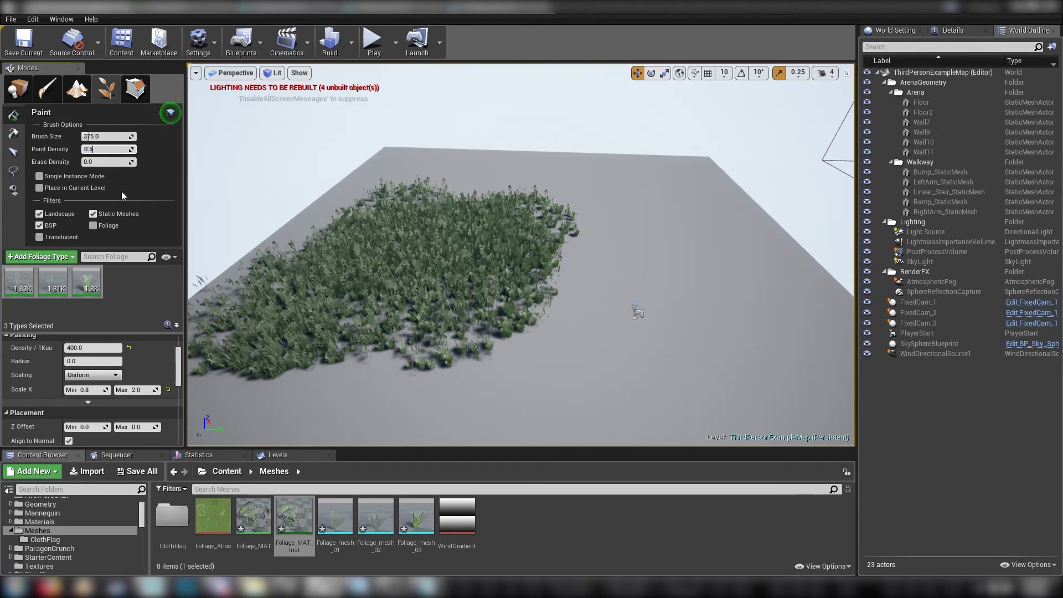
{"action": "mouse_move", "coordinate": [468, 321]}
{"action": "left_mouse_down"}
{"action": "mouse_move", "coordinate": [493, 438]}
{"action": "mouse_move", "coordinate": [517, 415]}
{"action": "mouse_move", "coordinate": [564, 282]}
{"action": "mouse_move", "coordinate": [409, 343]}
{"action": "mouse_move", "coordinate": [332, 391]}
{"action": "mouse_move", "coordinate": [338, 410]}
{"action": "mouse_move", "coordinate": [593, 371]}
{"action": "mouse_move", "coordinate": [577, 209]}
{"action": "mouse_move", "coordinate": [541, 185]}
{"action": "mouse_move", "coordinate": [432, 192]}
{"action": "mouse_move", "coordinate": [597, 308]}
{"action": "left_mouse_up"}
- Dock the Modes panel beside the Content Browser and play the level, running the character through the grass
{"action": "left_click_drag", "start_coordinate": [47, 67], "coordinate": [179, 508]}
{"action": "left_click", "coordinate": [372, 38]}
{"action": "key", "text": "w"}
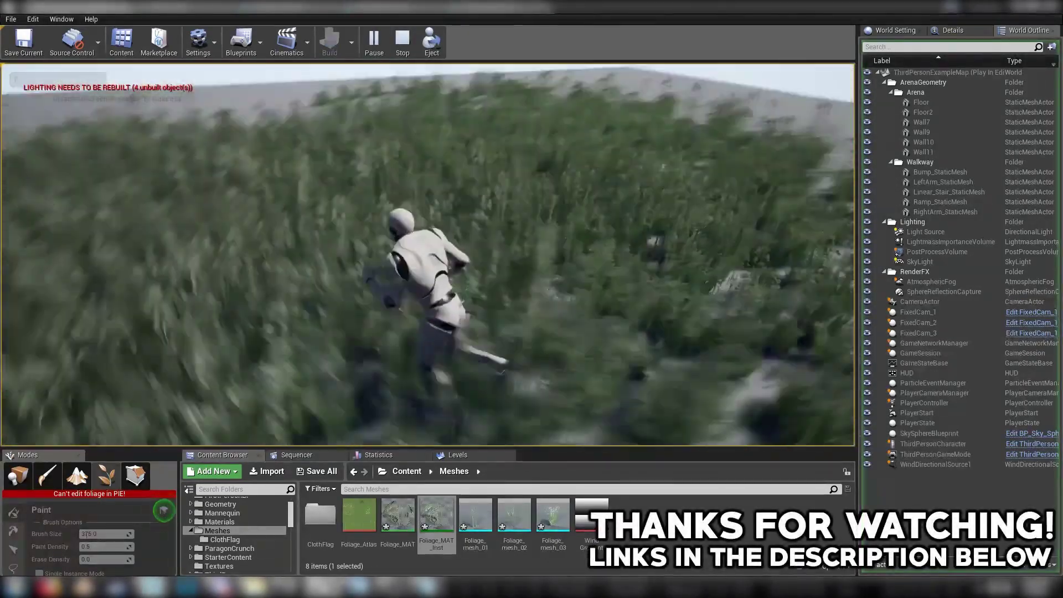
{"action": "key", "text": "a"}
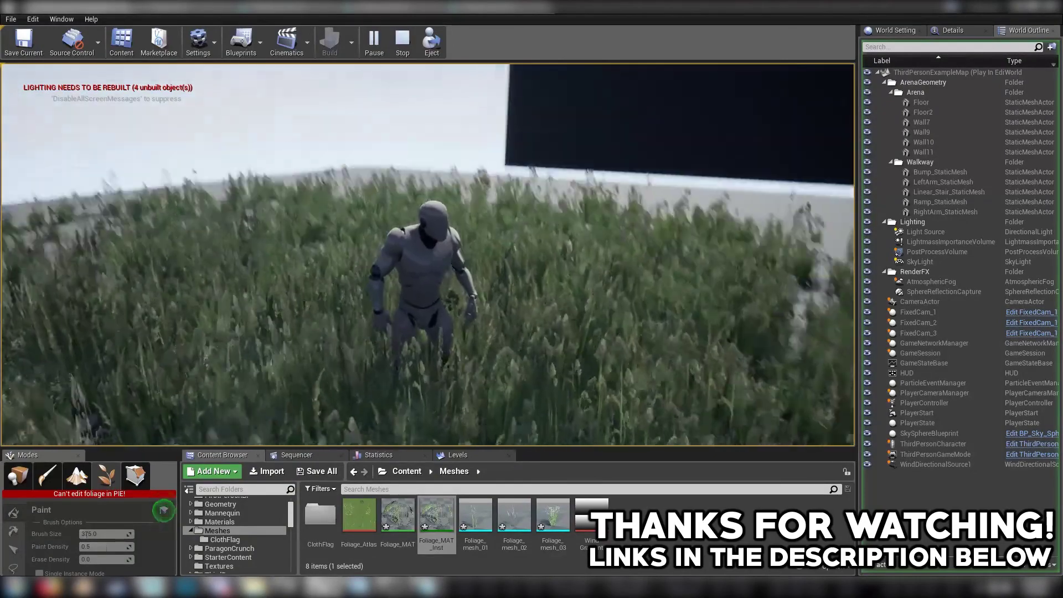